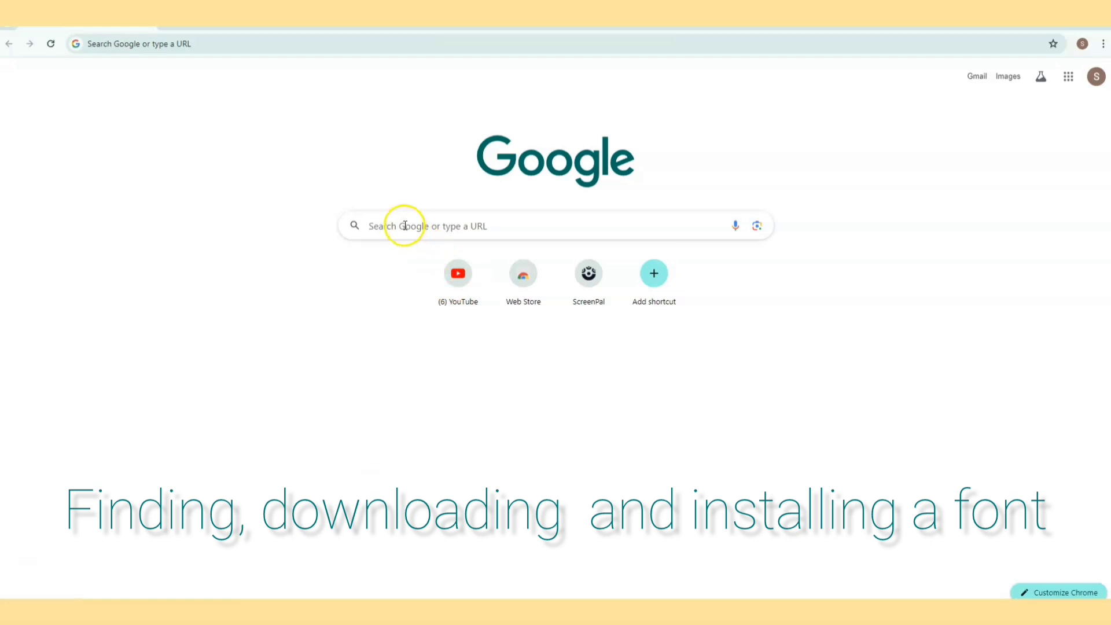
- Search Google for "dafont" and open the DaFont download site
left_click(404, 225)
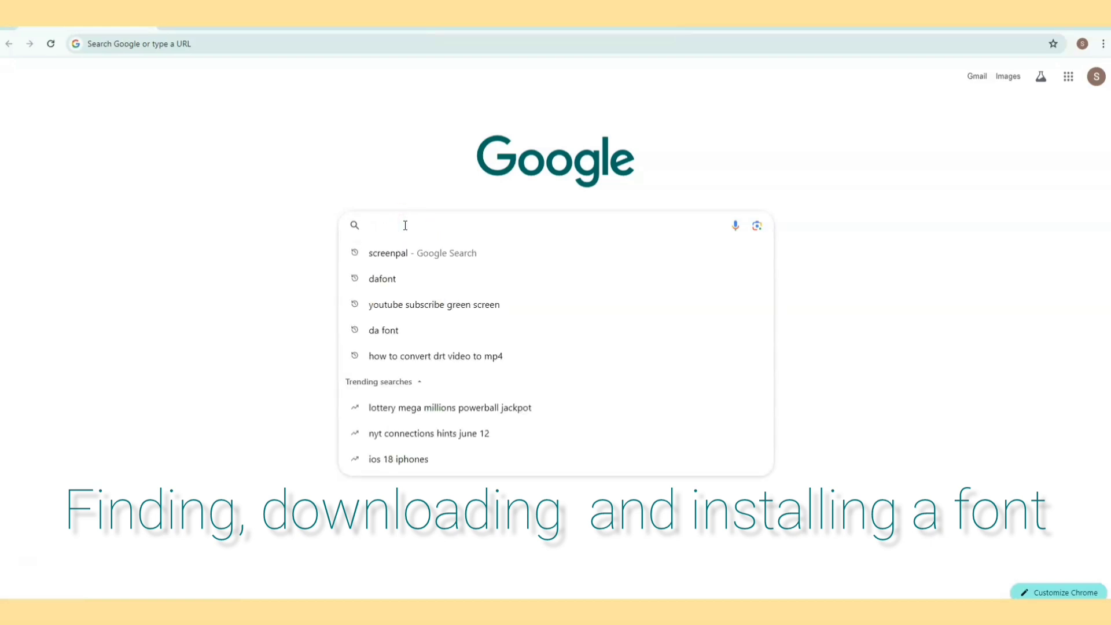
left_click(260, 217)
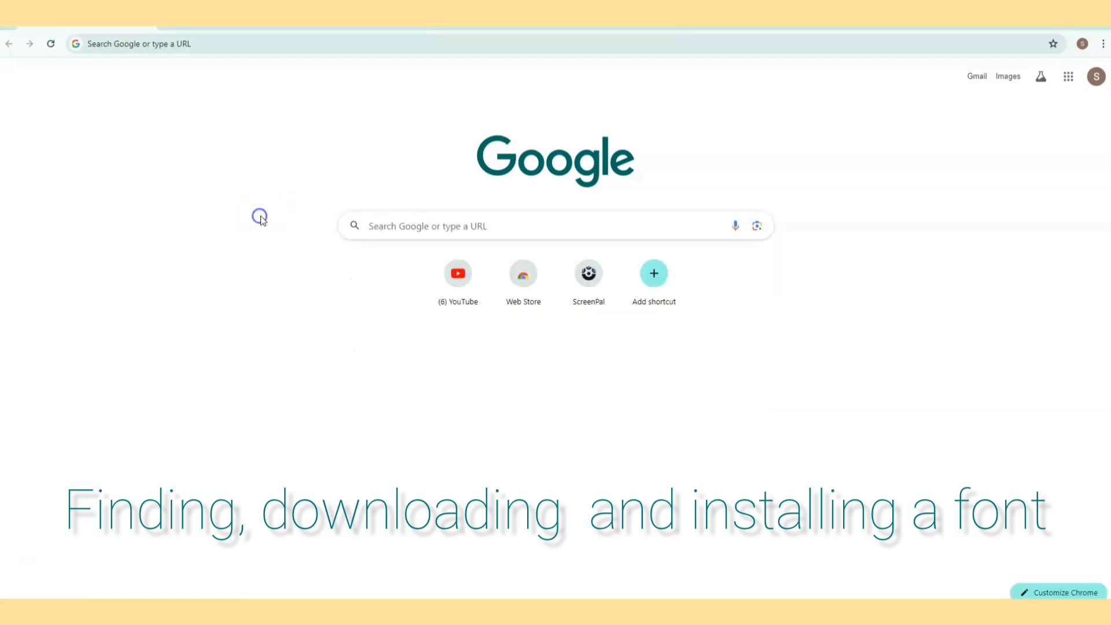
left_click(390, 227)
type("dafont")
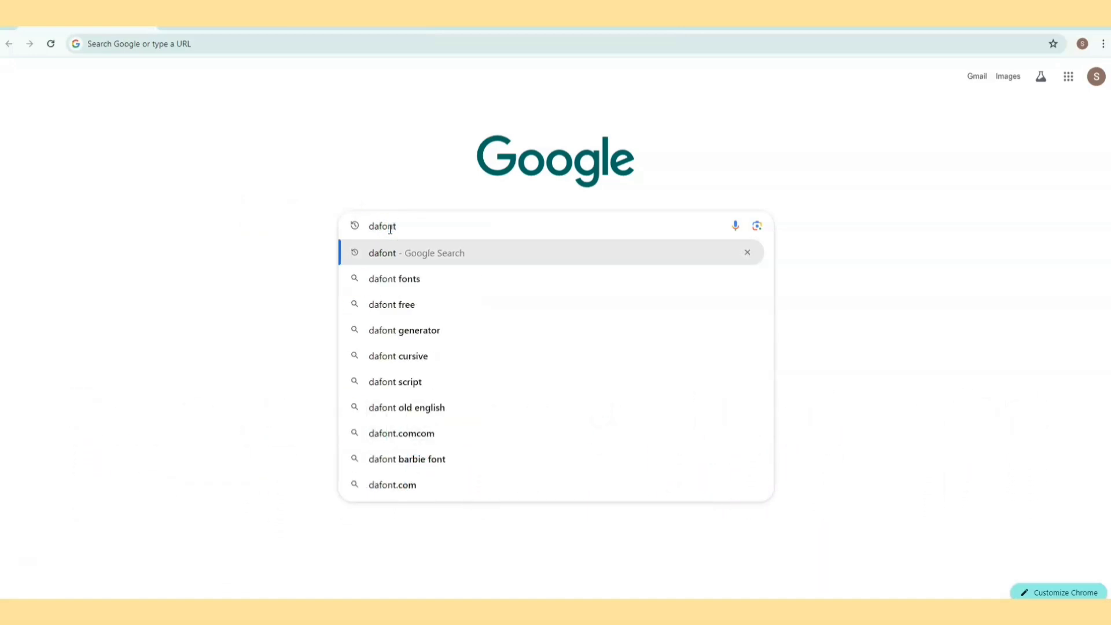
key("Return")
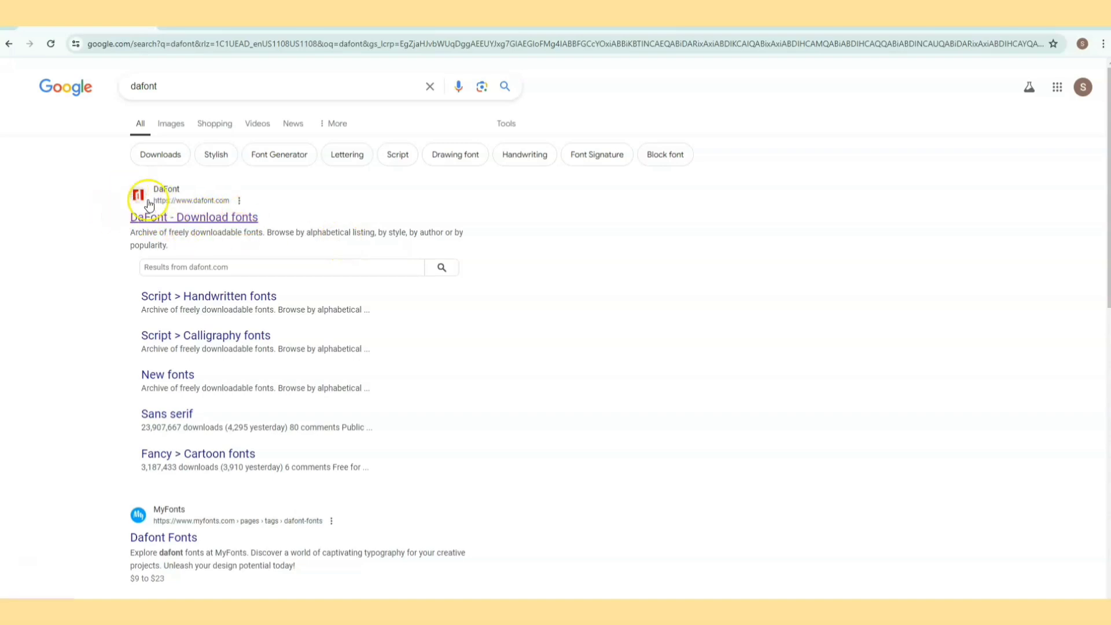
left_click(184, 223)
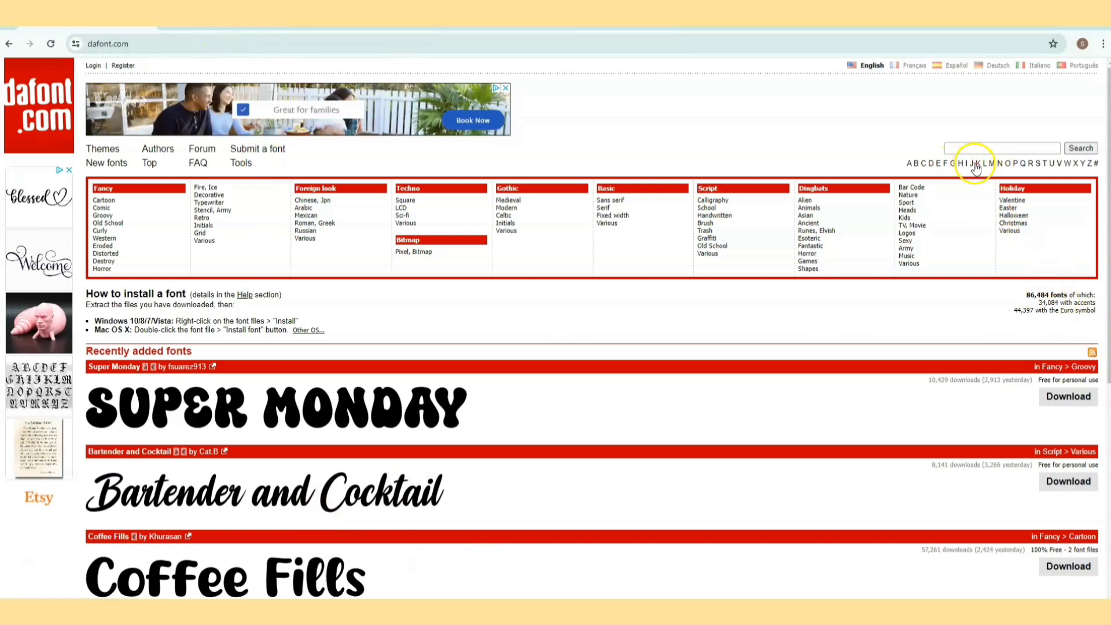
- Browse DaFont's fonts beginning with the letter K, including page 10 of the list
left_click(978, 164)
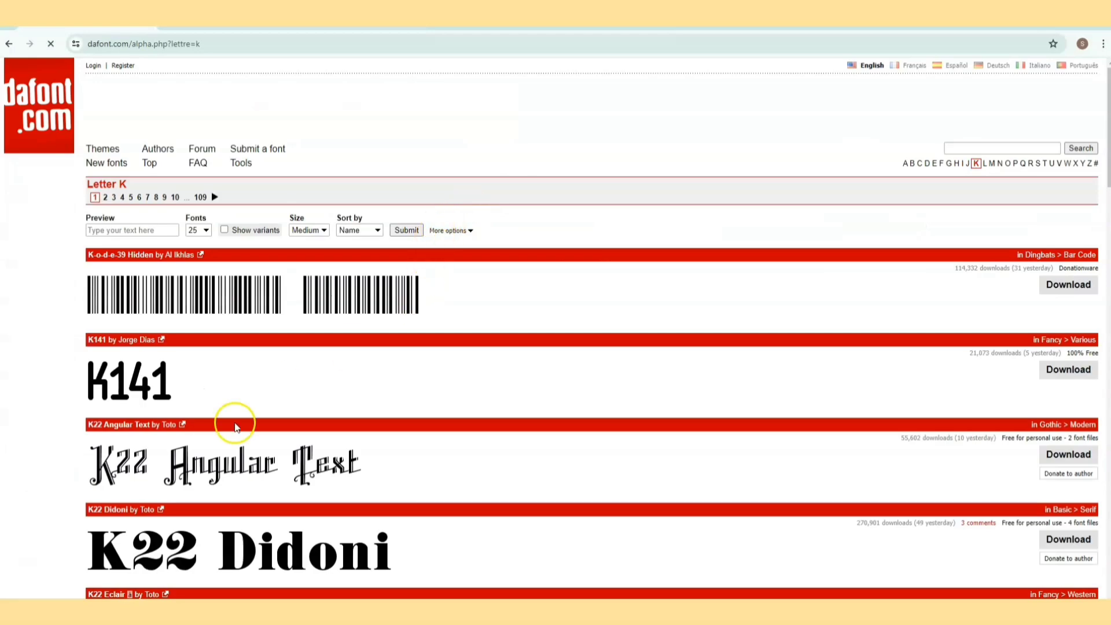
scroll(233, 426, "down", 5)
scroll(194, 485, "down", 15)
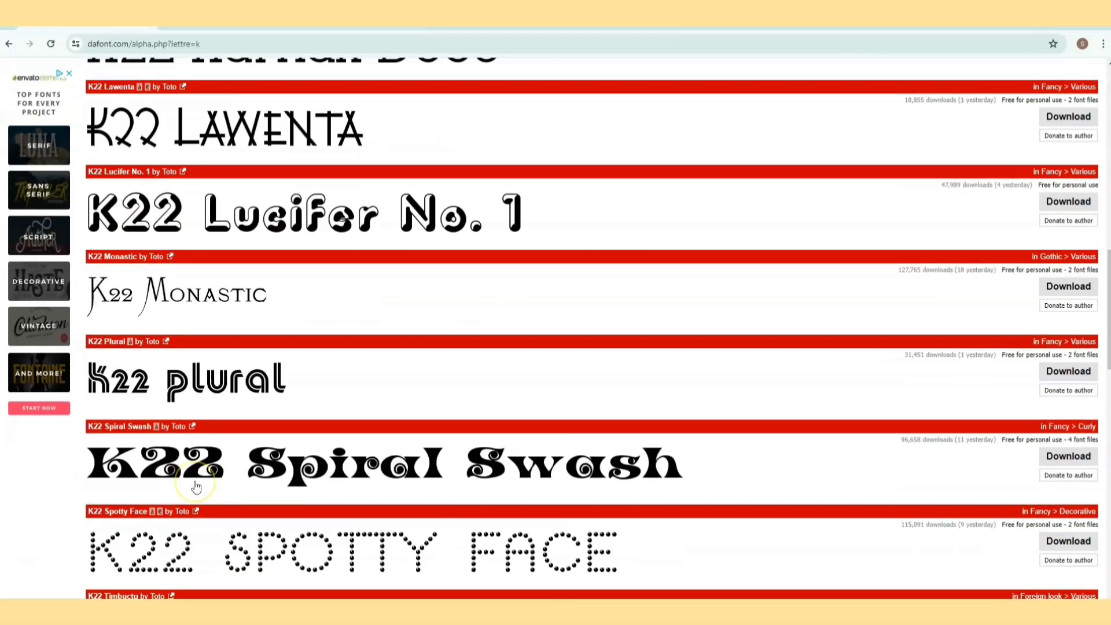
scroll(196, 487, "down", 9)
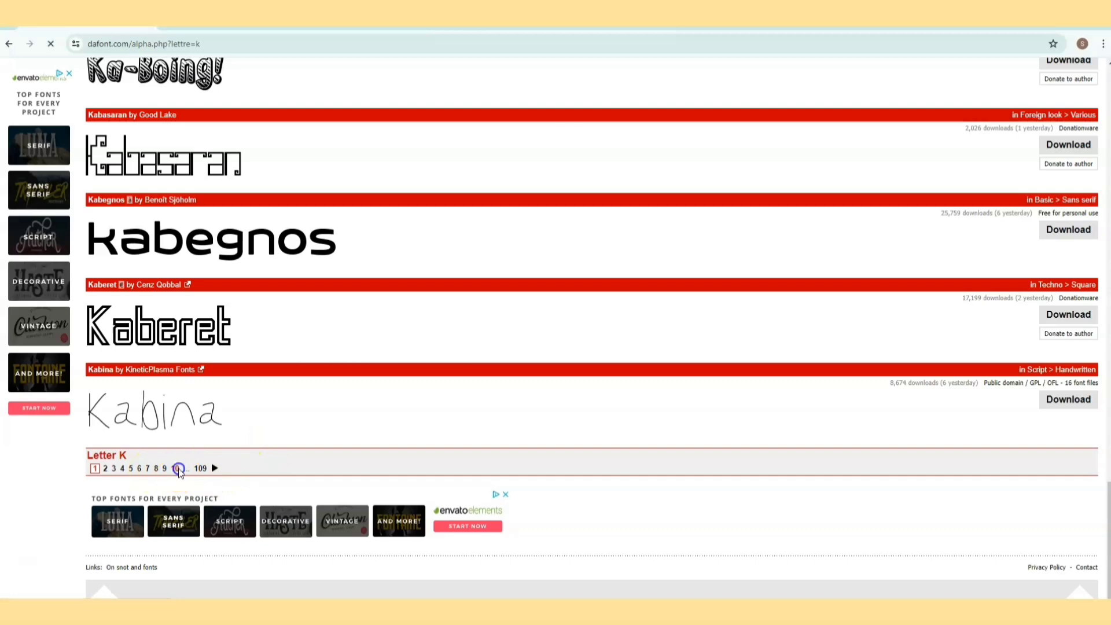
scroll(254, 496, "down", 10)
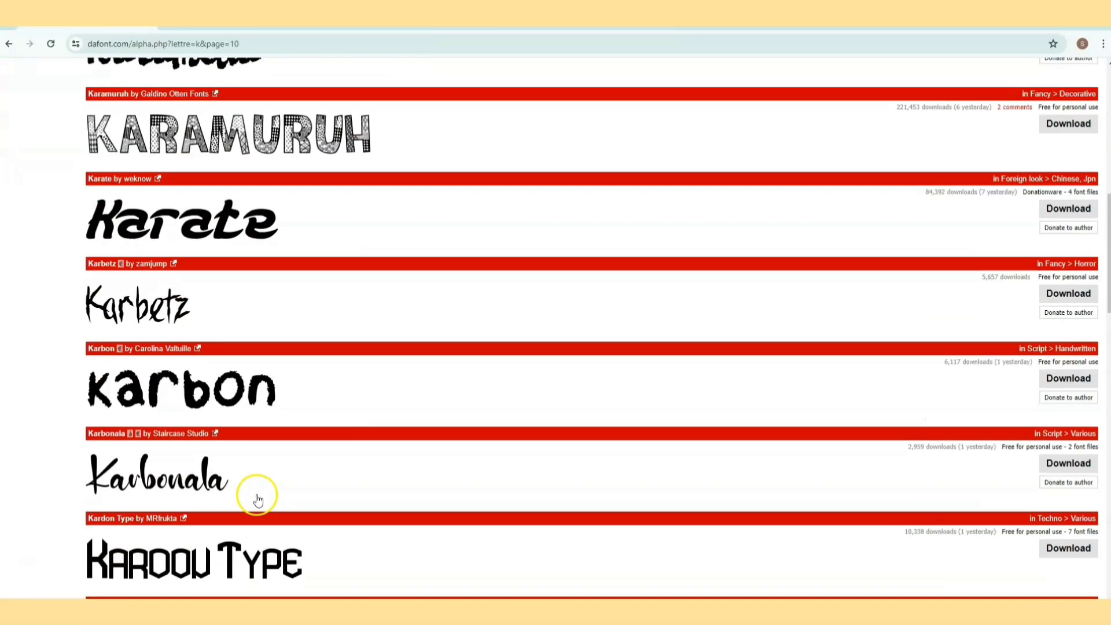
scroll(256, 496, "down", 10)
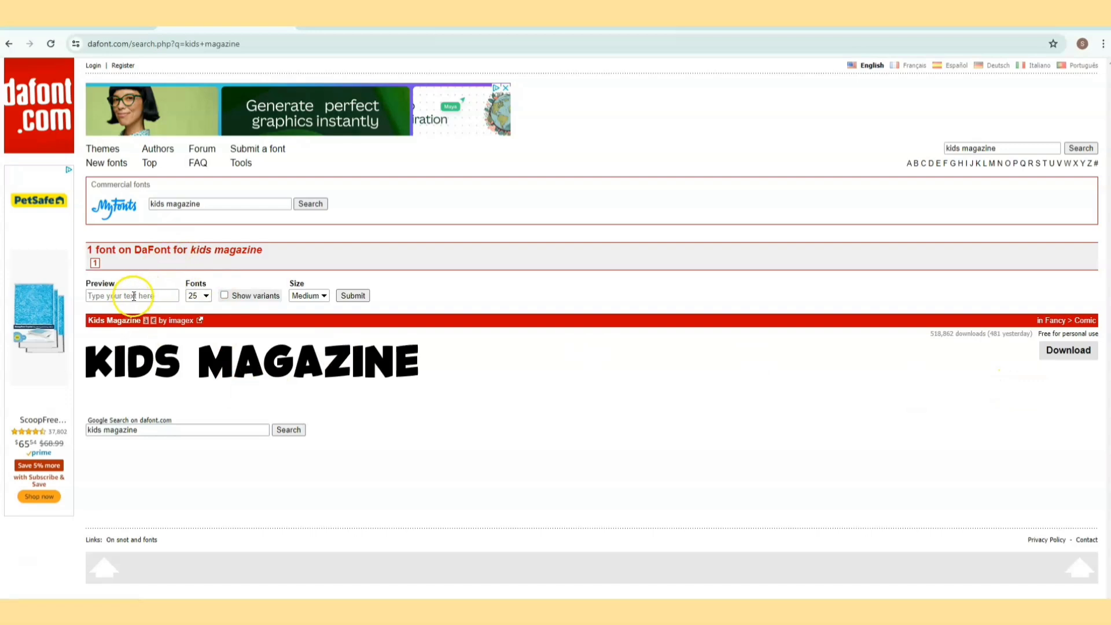
- Preview the Kids Magazine font with the text FAITH and download the font
left_click(133, 295)
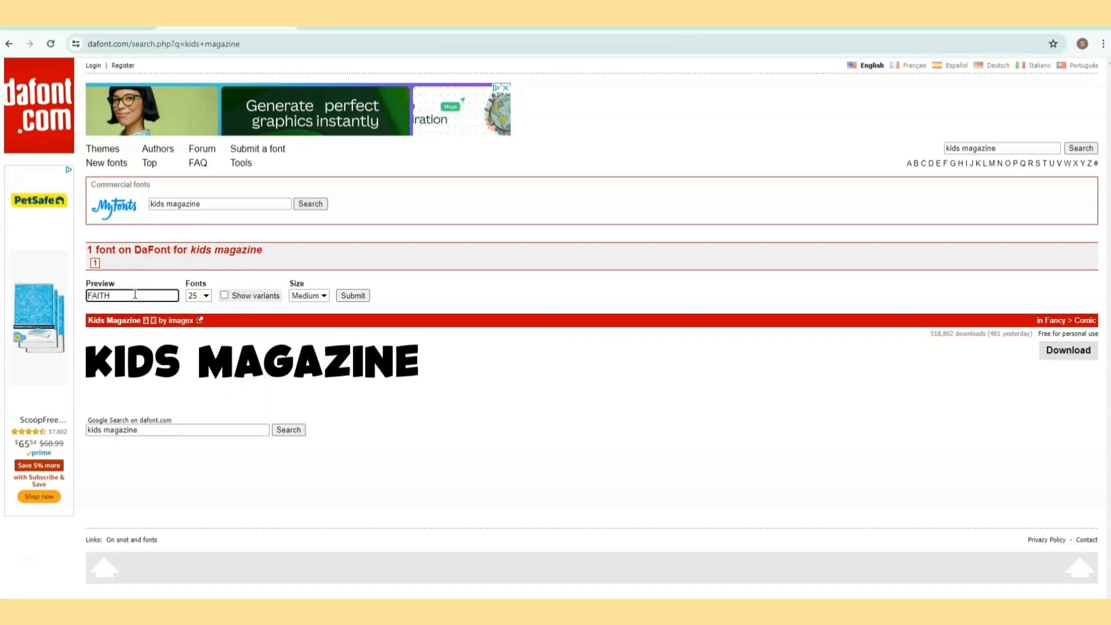
type("FAITH")
left_click(353, 296)
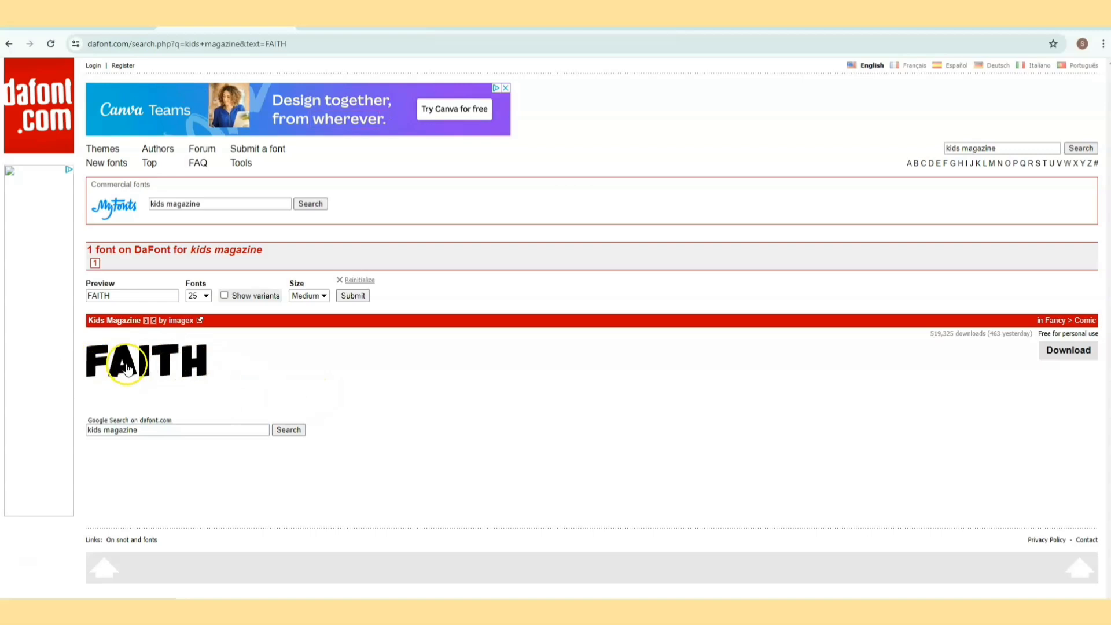
left_click(1073, 353)
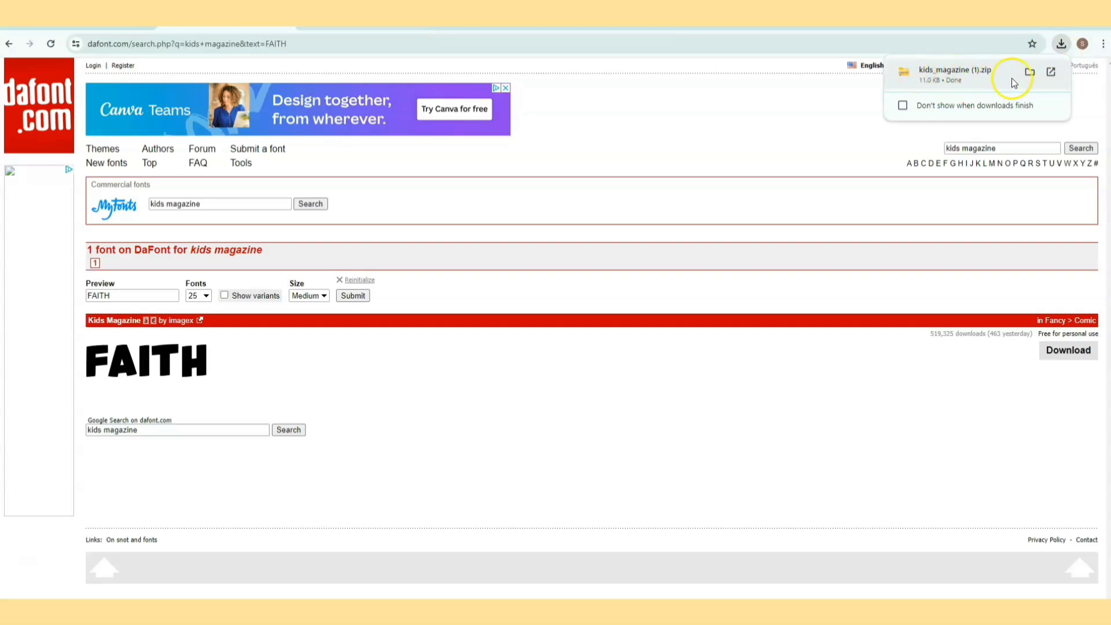
- Show the downloaded kids_magazine (1) archive in its folder and extract all its files to the default destination
left_click(1029, 75)
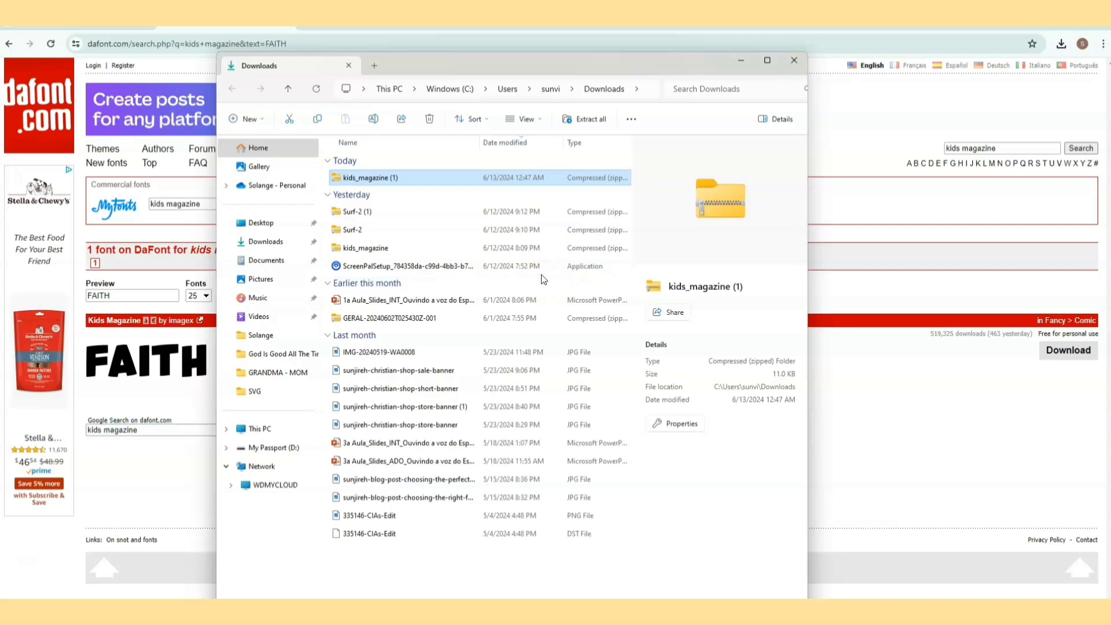
left_click(354, 179)
left_click(338, 181)
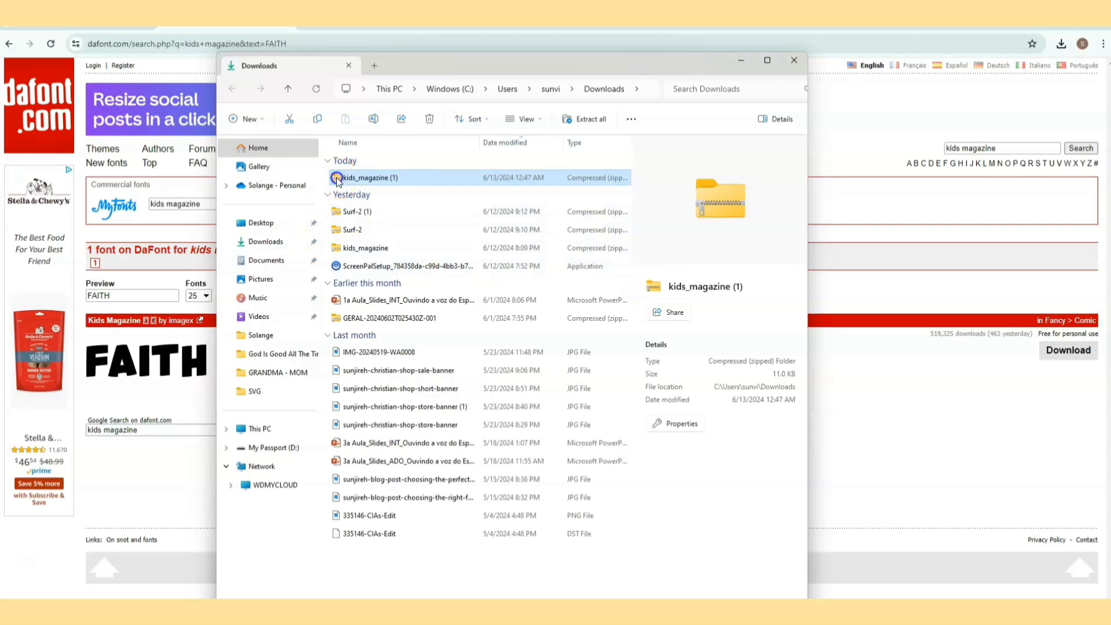
left_click(595, 123)
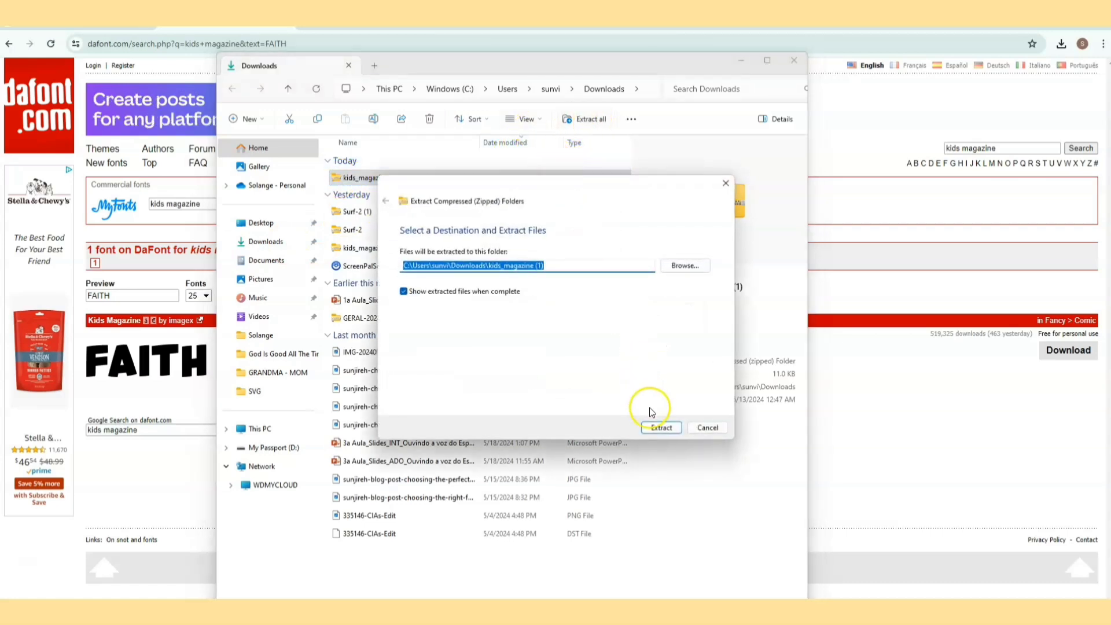
left_click(661, 431)
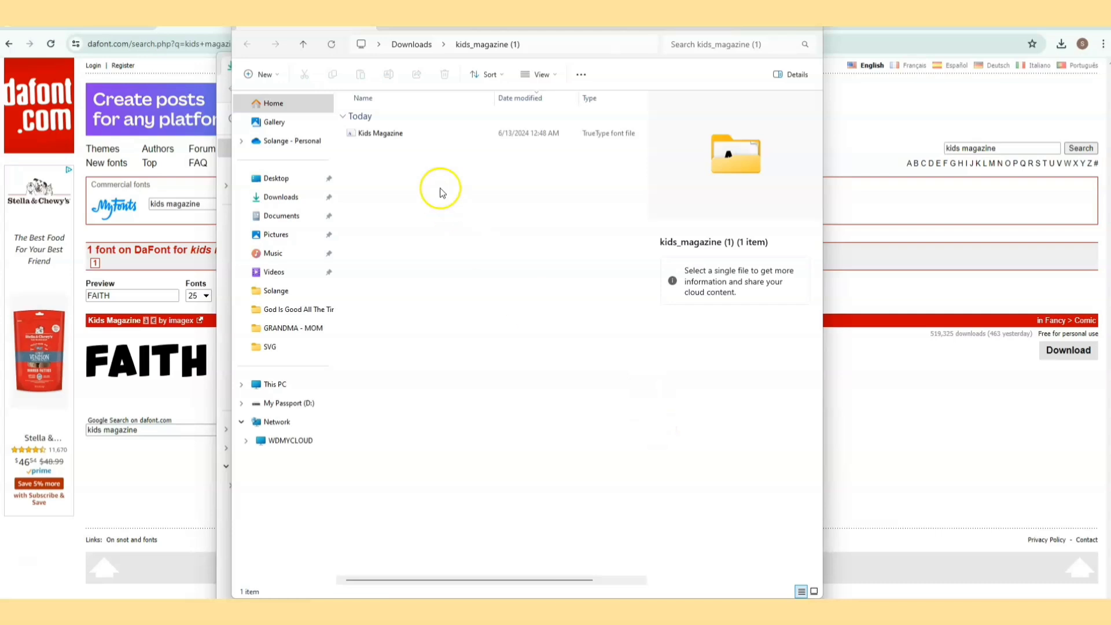
- Try to install the extracted Kids Magazine TrueType font, declining to replace the installed copy, and close the font preview
double_click(378, 136)
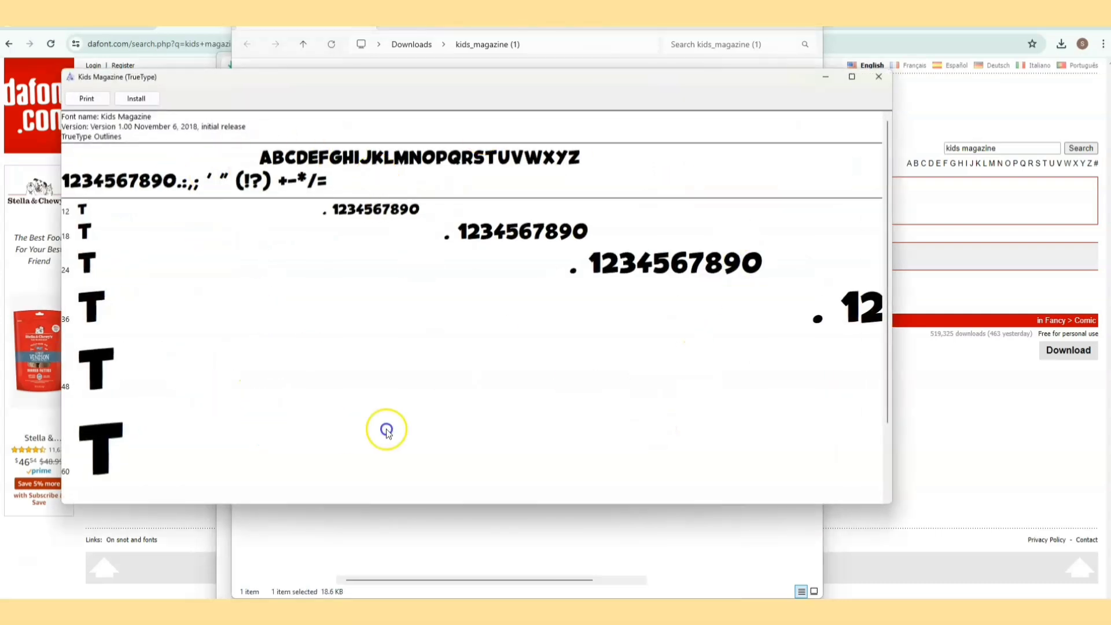
left_click(137, 99)
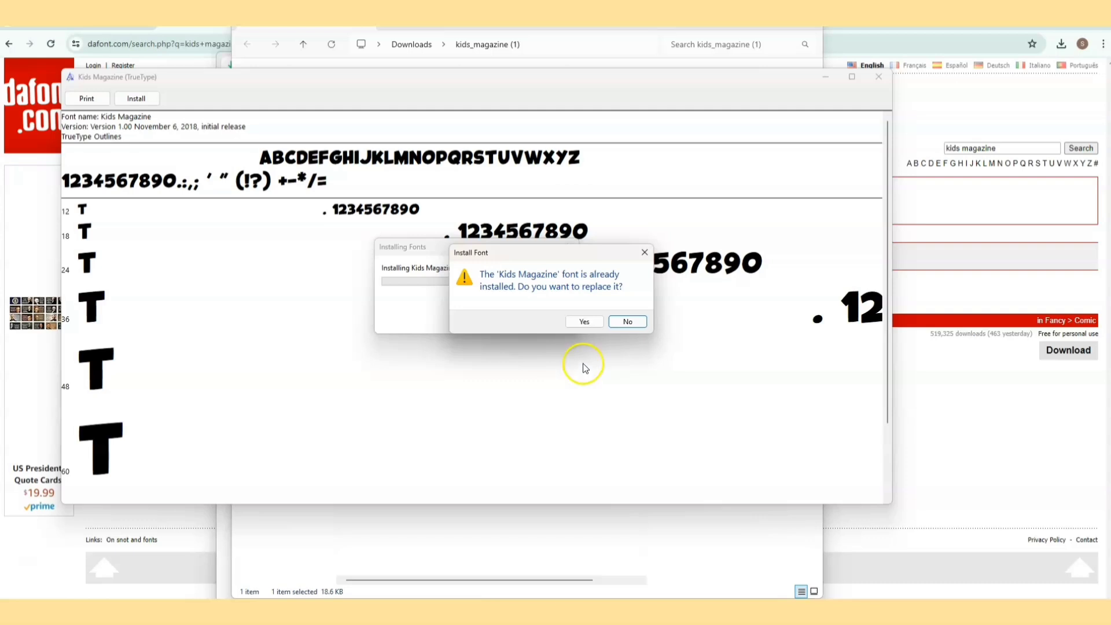
left_click(628, 321)
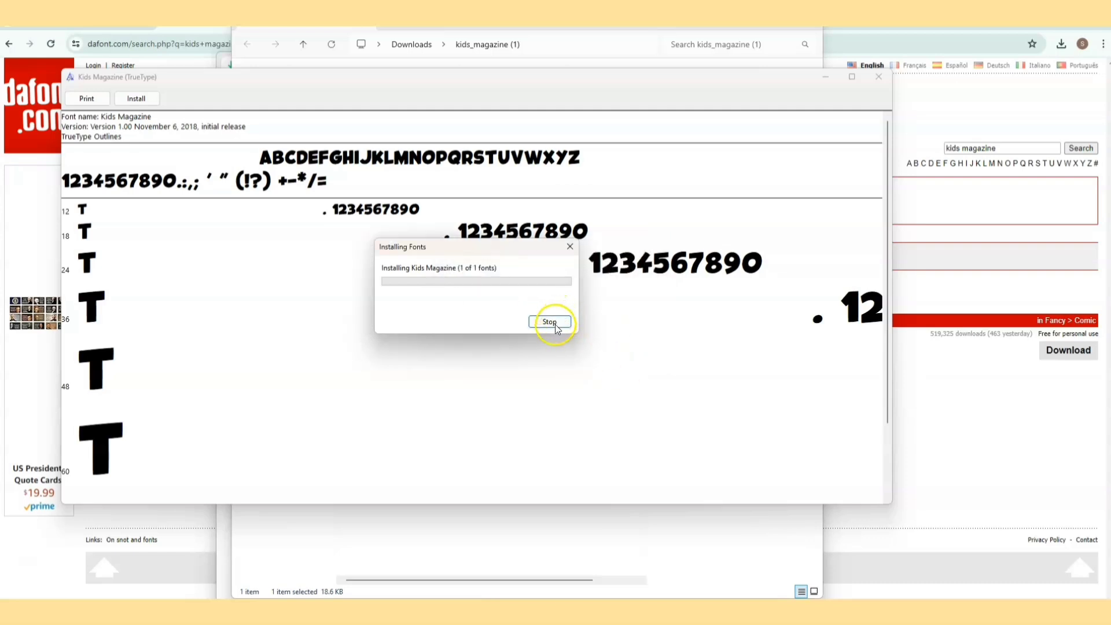
left_click(879, 77)
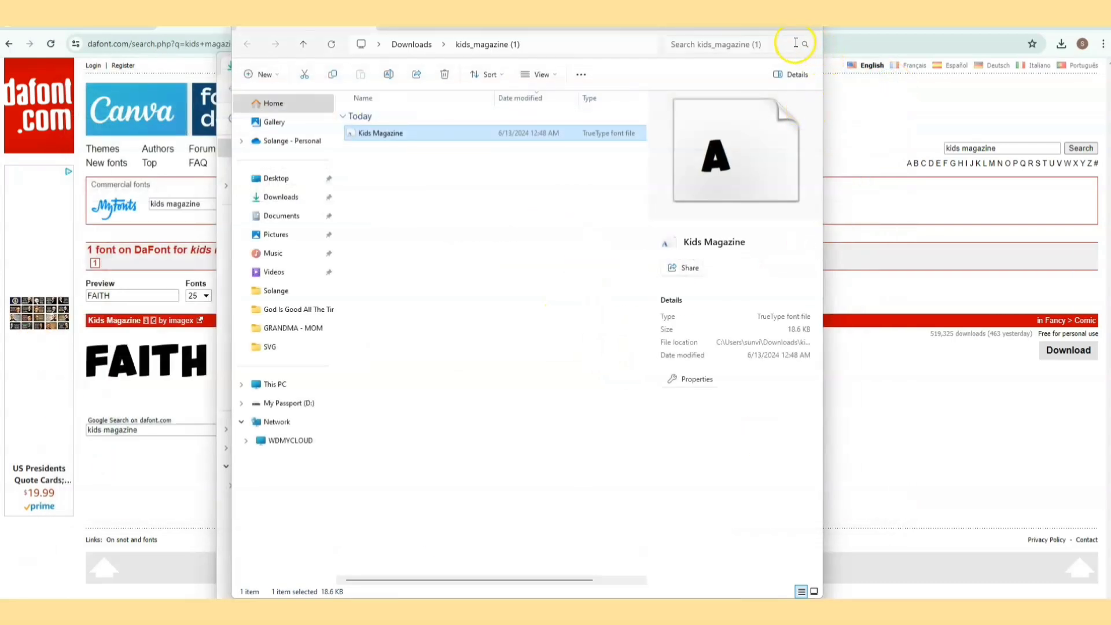
- Close the extracted kids_magazine (1) folder window and the Downloads window
left_click_drag(729, 15, 728, 80)
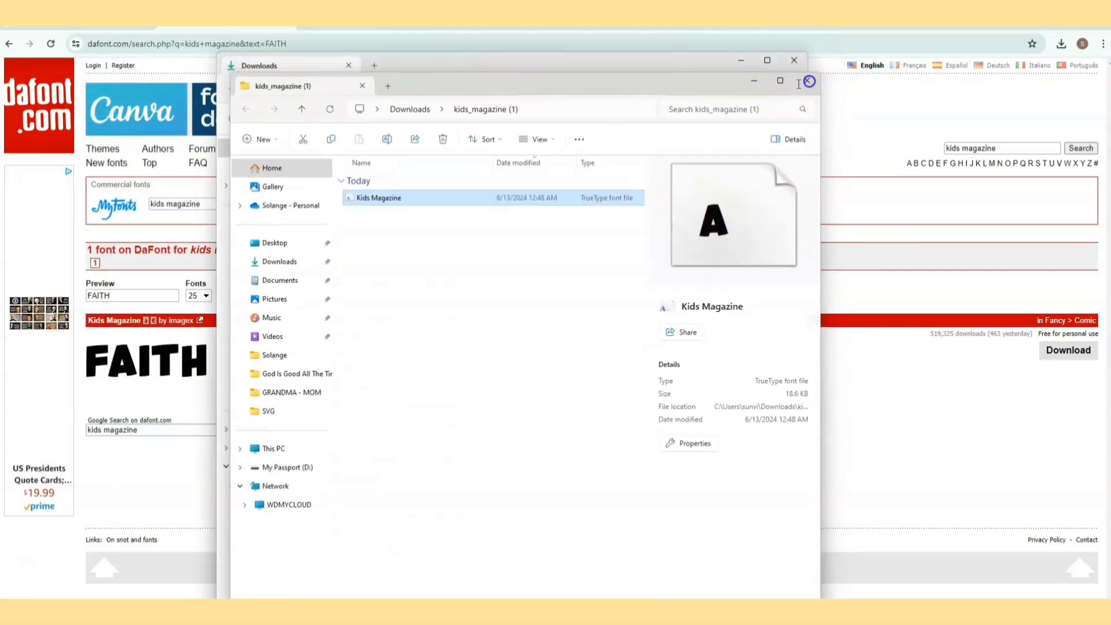
left_click(807, 80)
left_click(794, 61)
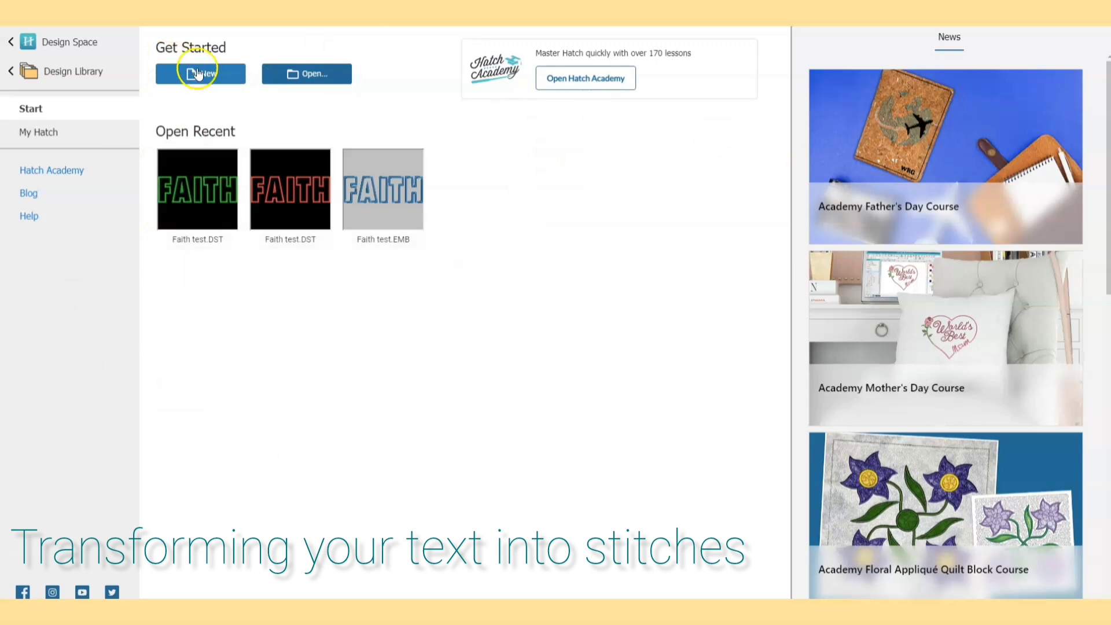
- Switch to Hatch Embroidery, create a new design and add a lettering object with the text FAITH
left_click(177, 183)
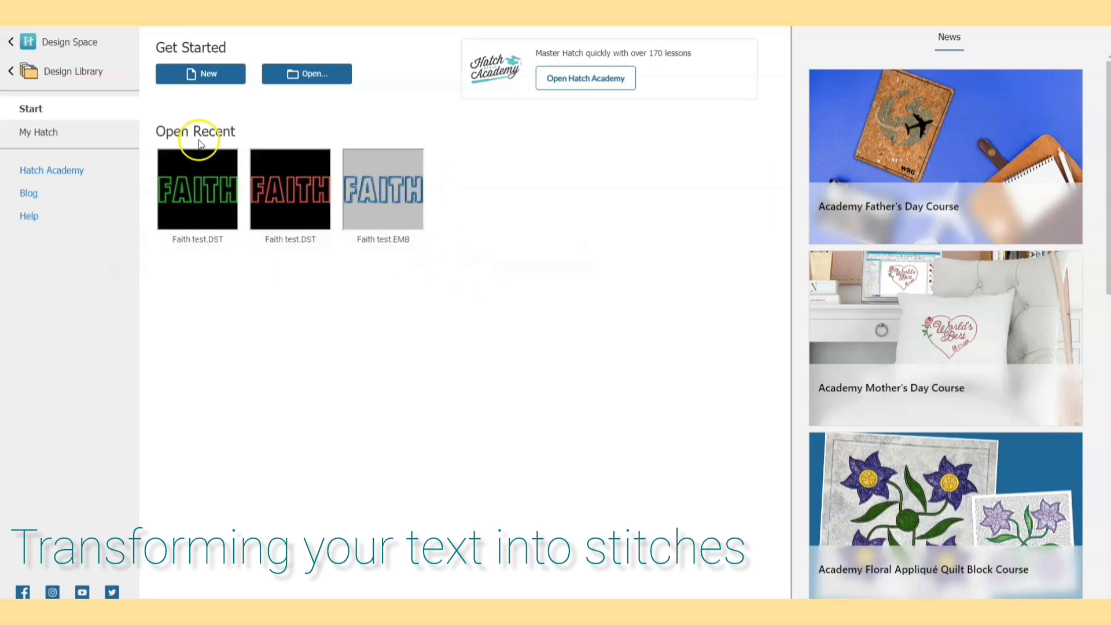
left_click(209, 75)
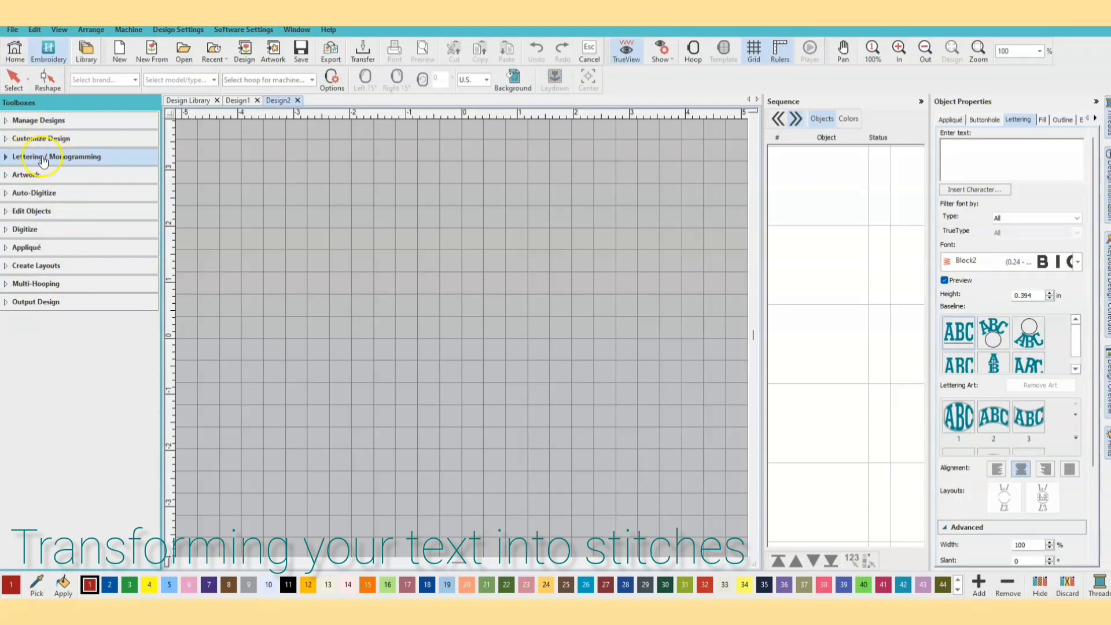
left_click(10, 158)
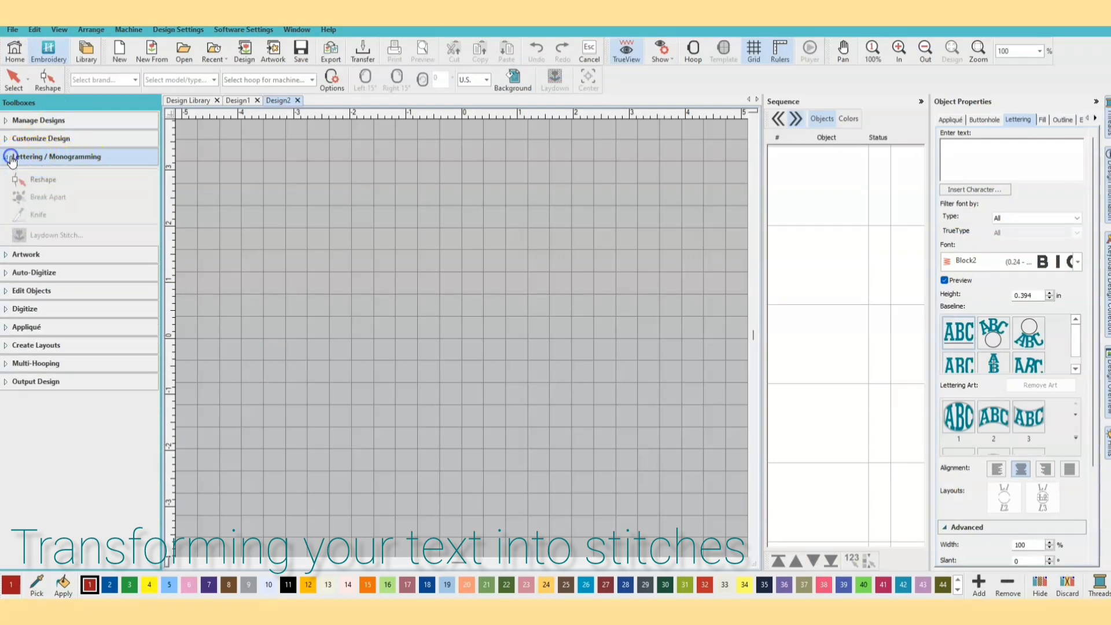
left_click(43, 178)
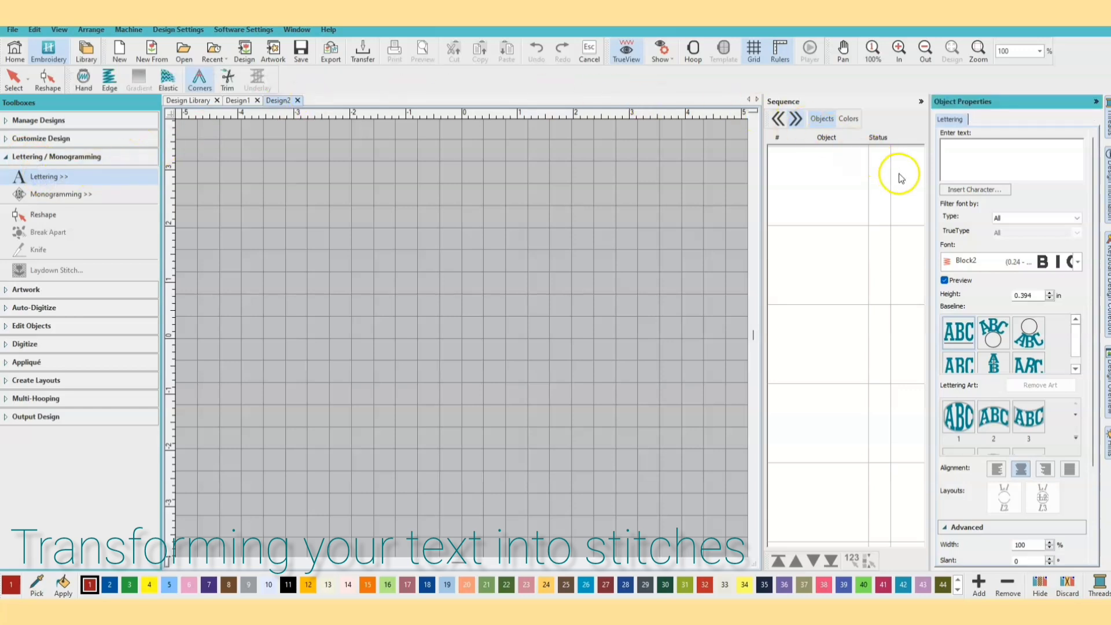
left_click(952, 150)
left_click(976, 158)
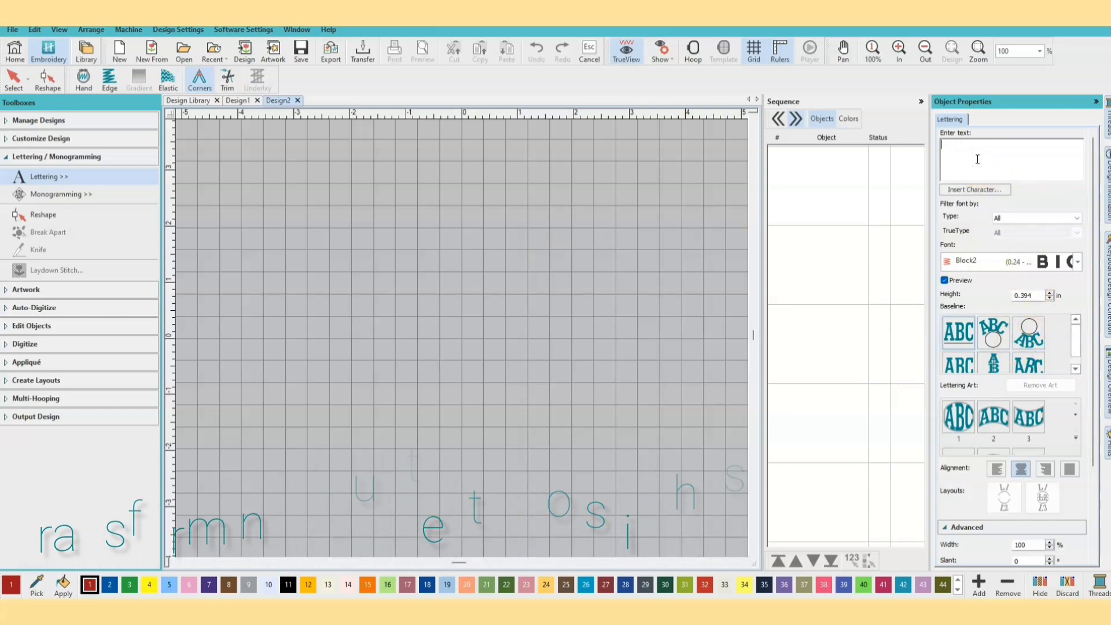
type("FAITH")
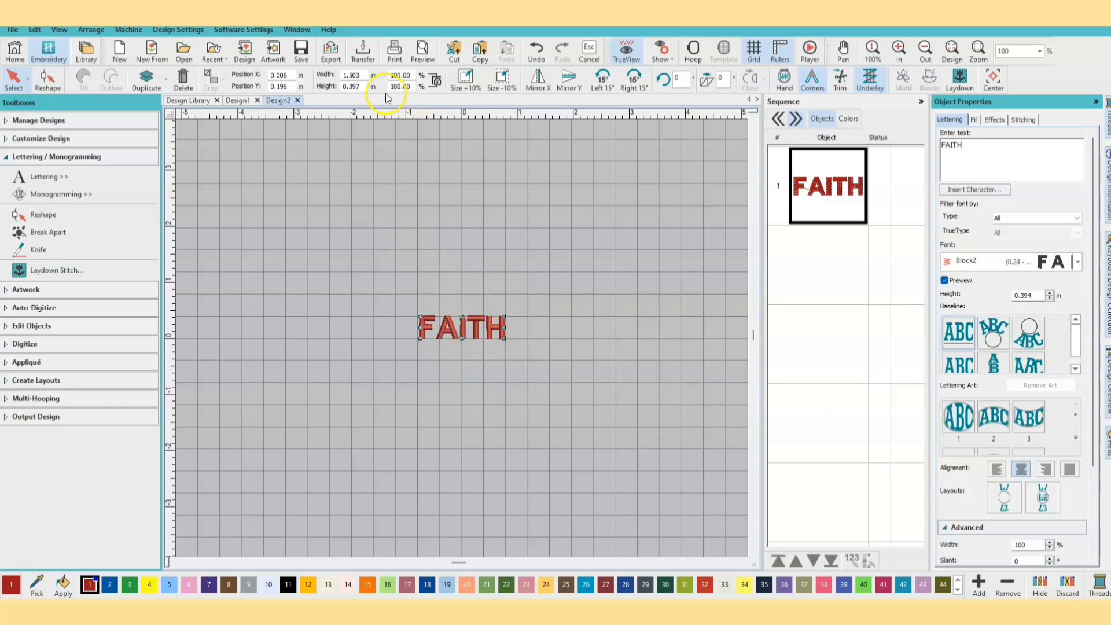
- Switch the measurement units to Metric and back to U.S., and reselect the FAITH lettering
left_click(447, 244)
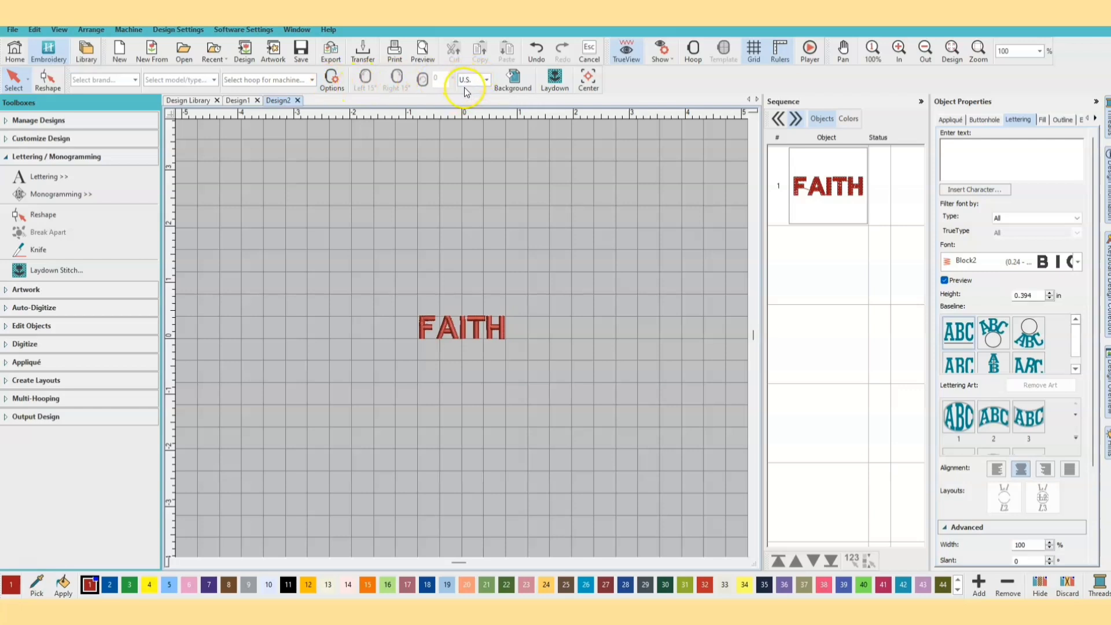
left_click(457, 330)
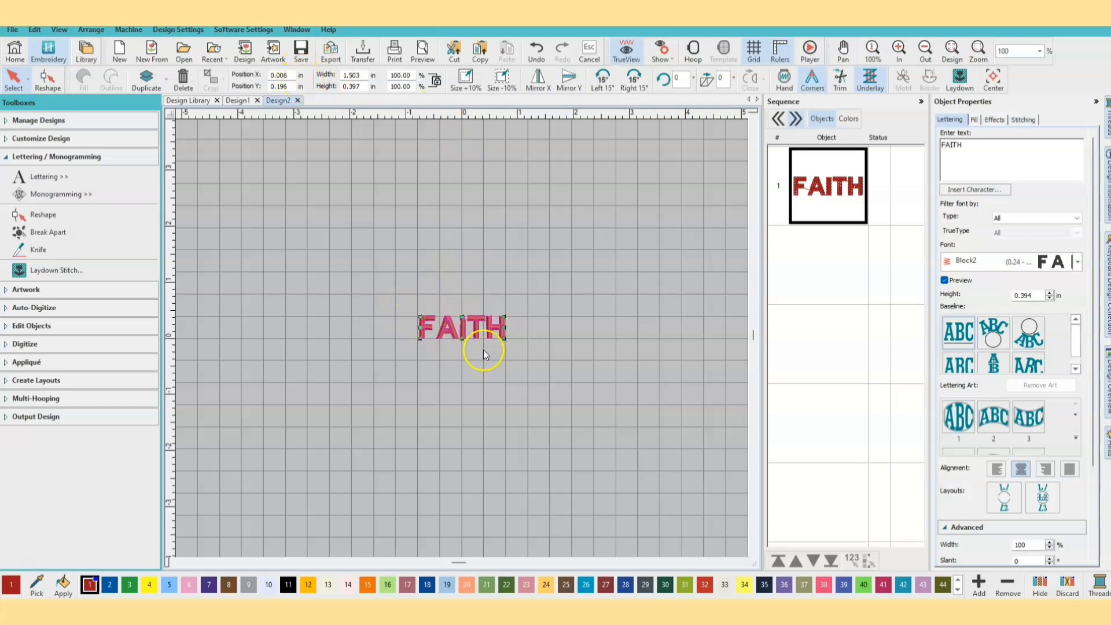
left_click(463, 349)
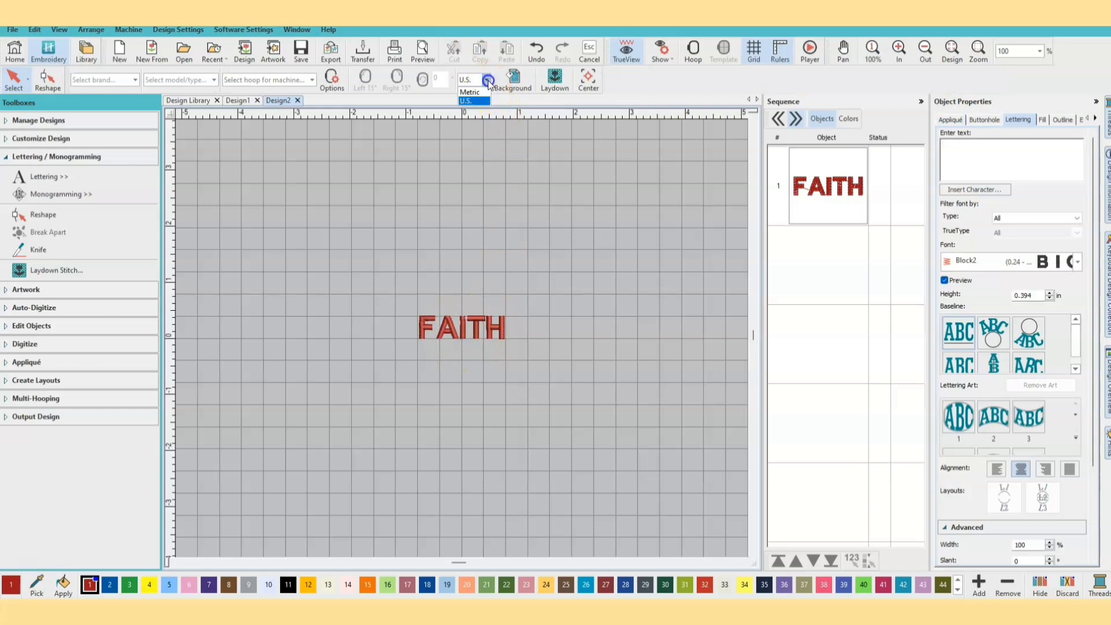
left_click(478, 92)
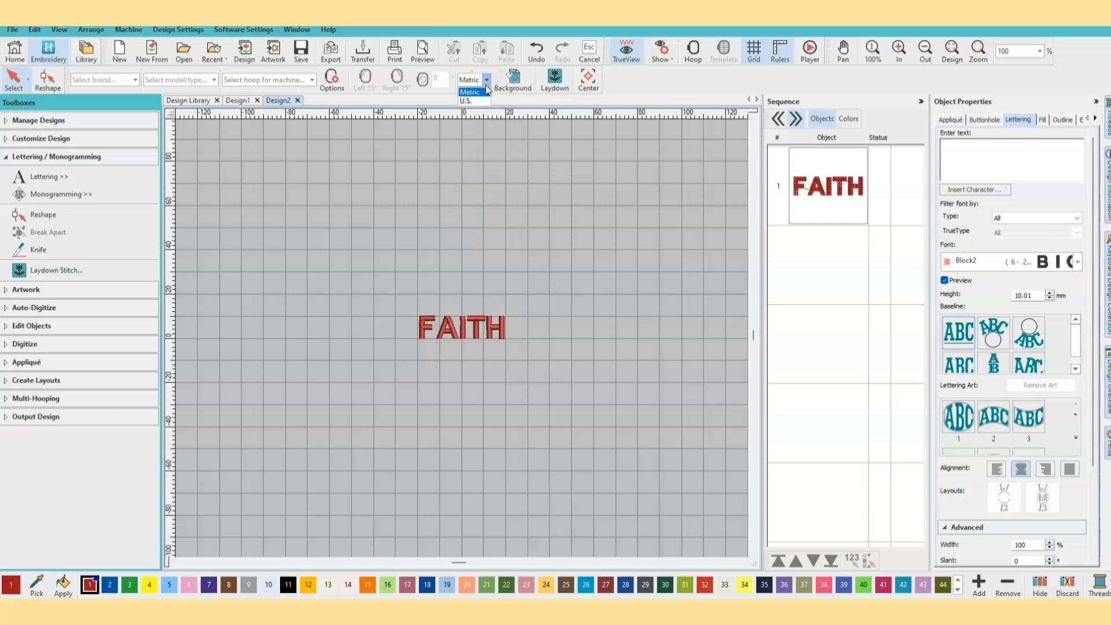
left_click(467, 101)
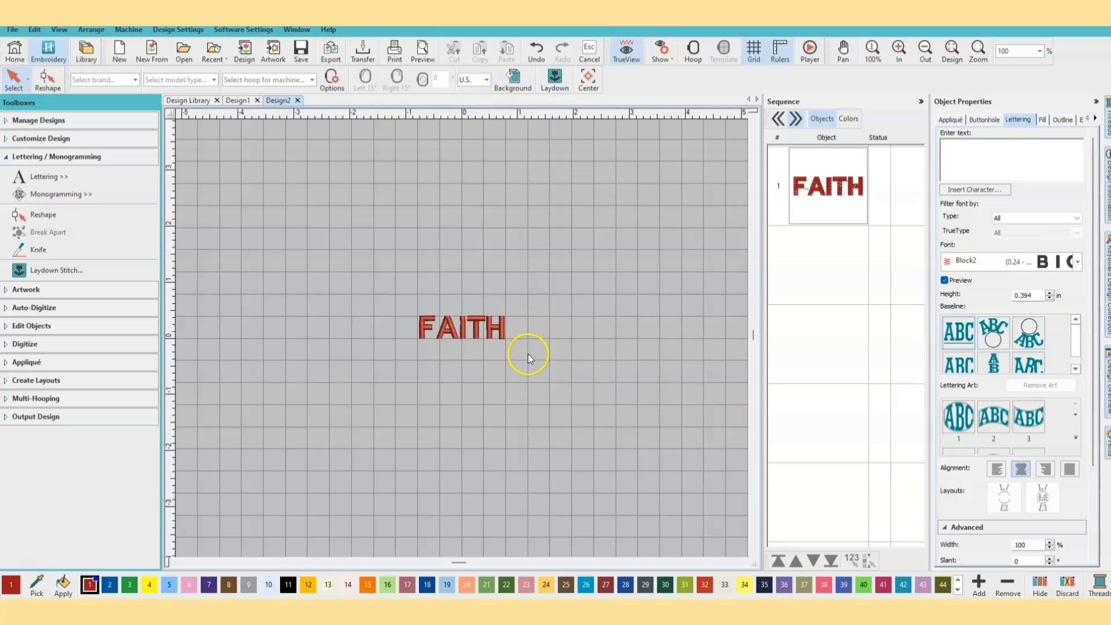
left_click(443, 335)
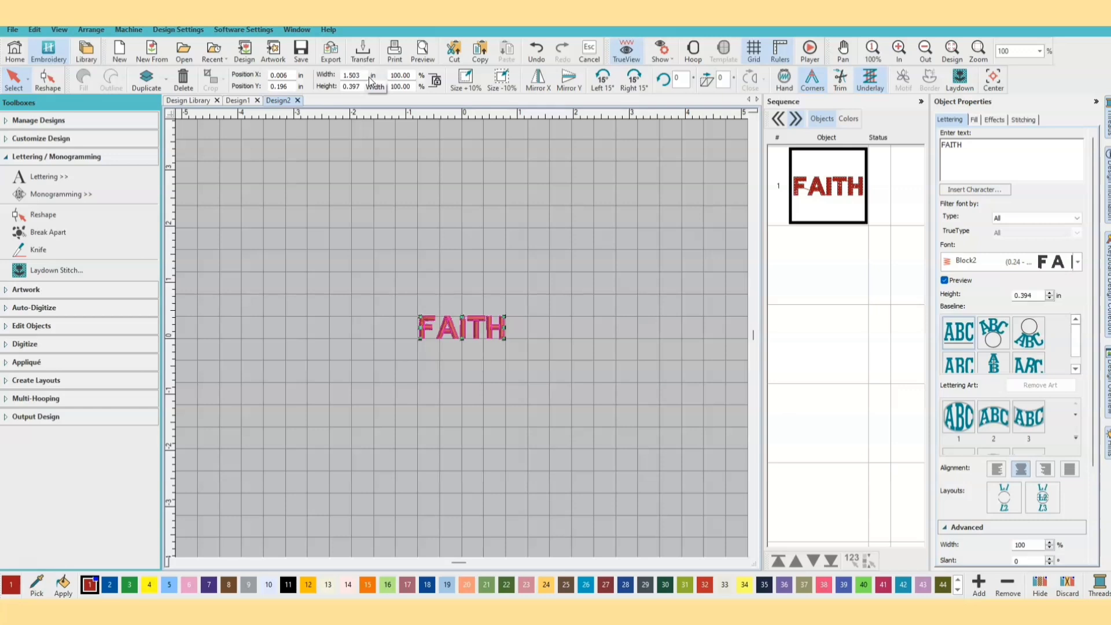
- Set the width of the FAITH lettering to 6.5 in
double_click(369, 78)
type("6.5")
left_click(324, 201)
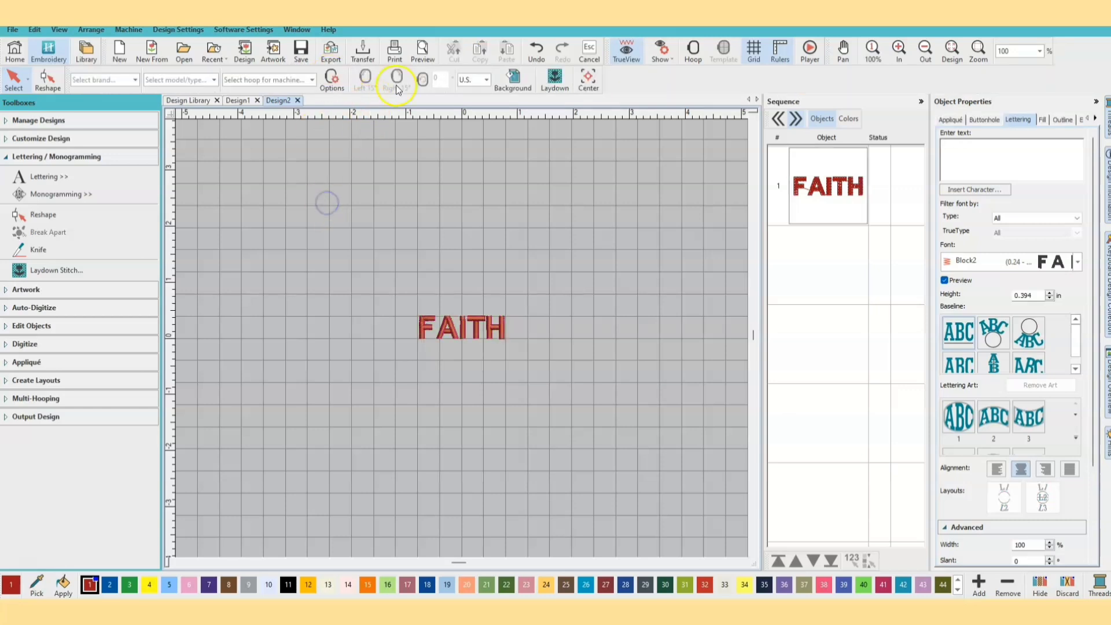
left_click(462, 317)
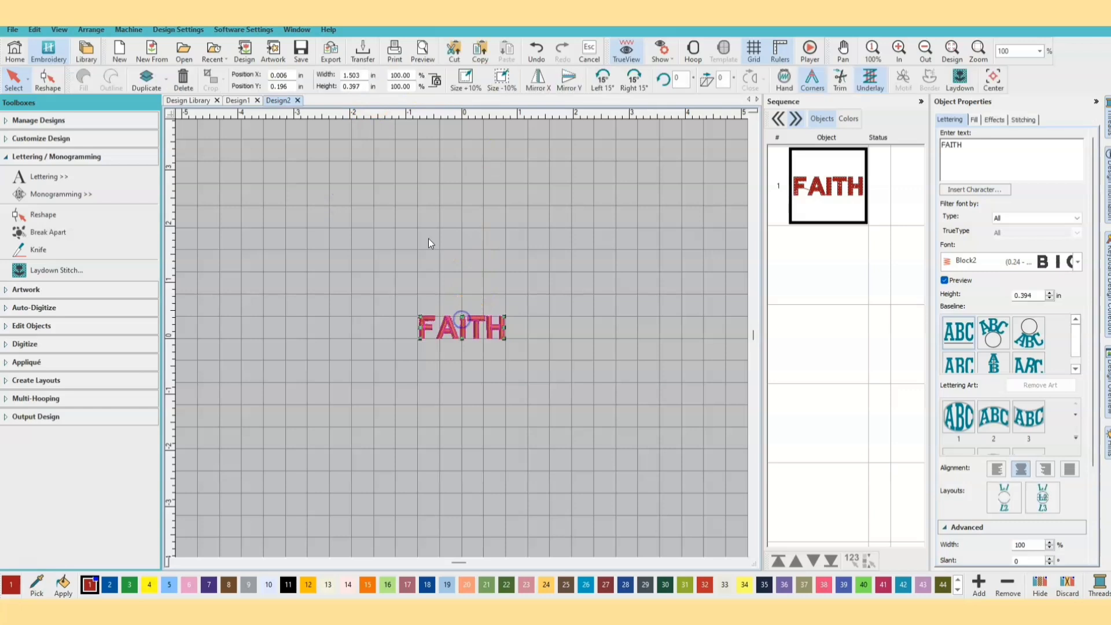
double_click(370, 78)
type("6.")
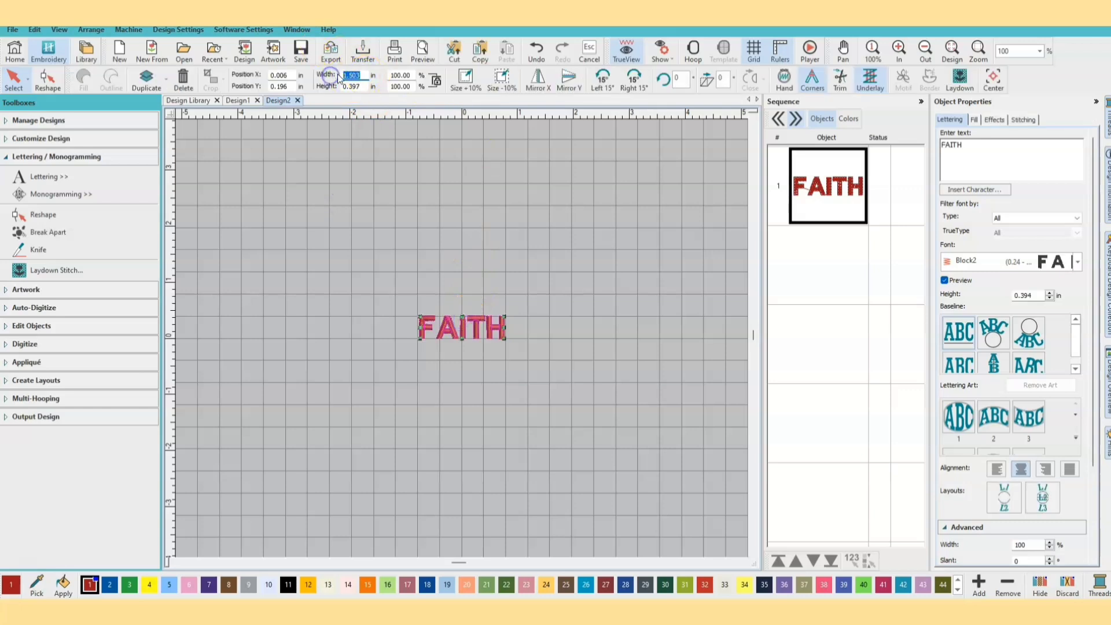
type("5")
key("Return")
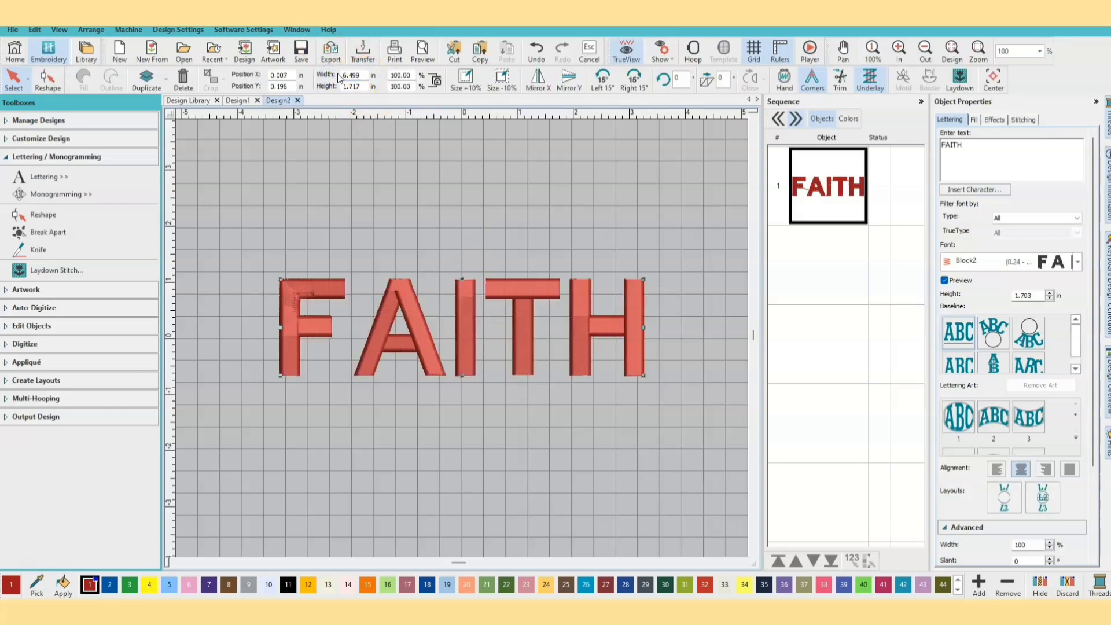
- Set the height of the FAITH lettering to 2 in and deselect it
left_click(429, 299)
double_click(364, 87)
type("2")
key("Return")
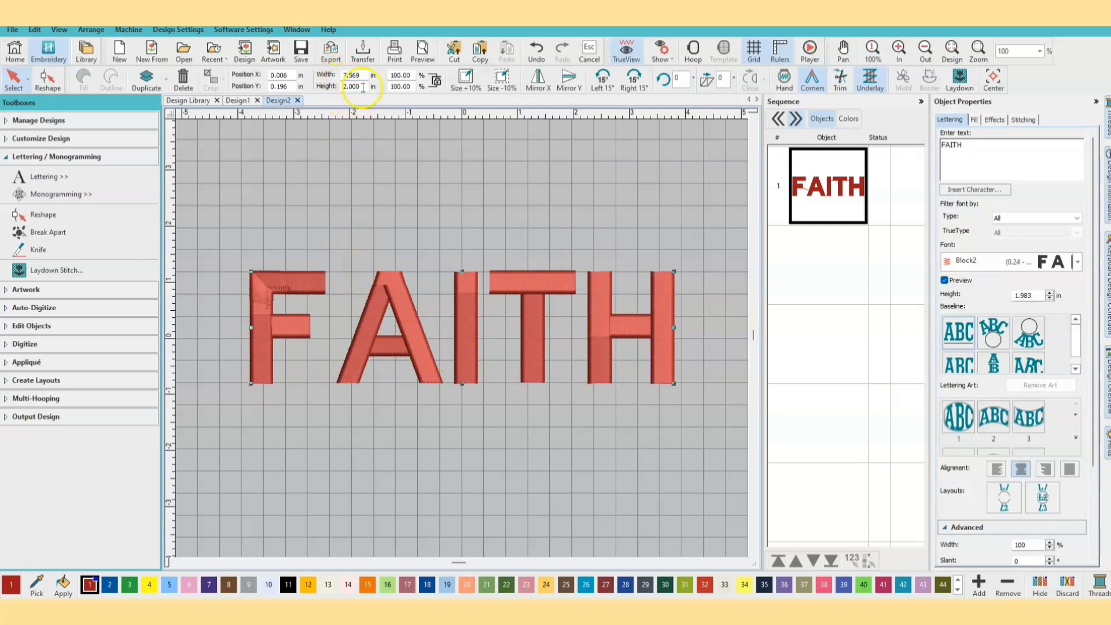
left_click(474, 232)
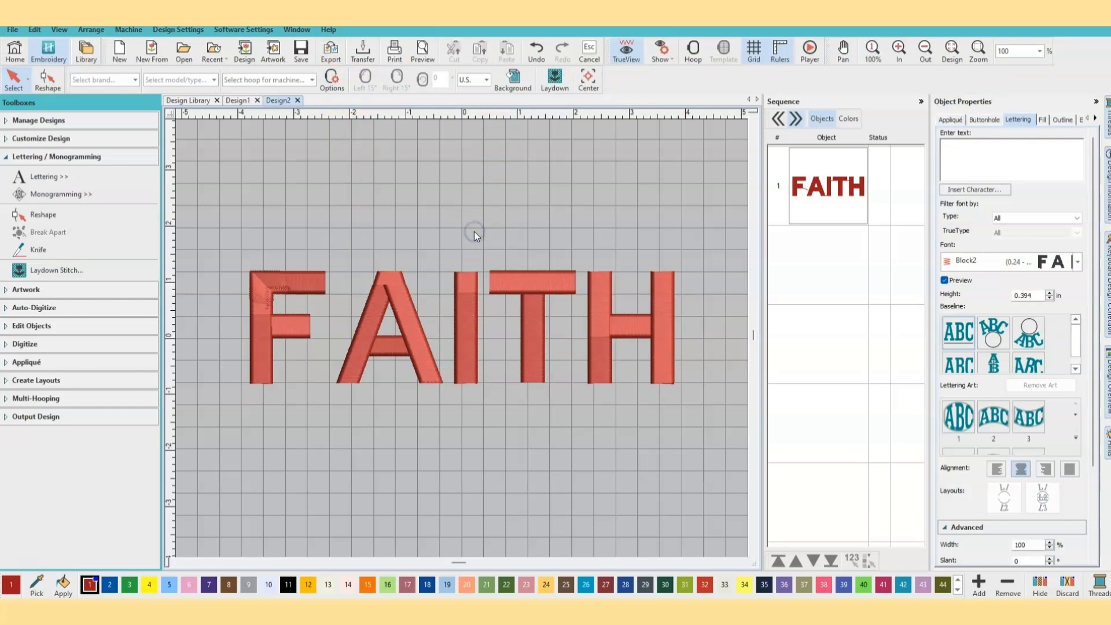
- Switch the measurement units from U.S. to Metric
left_click(487, 81)
left_click(469, 97)
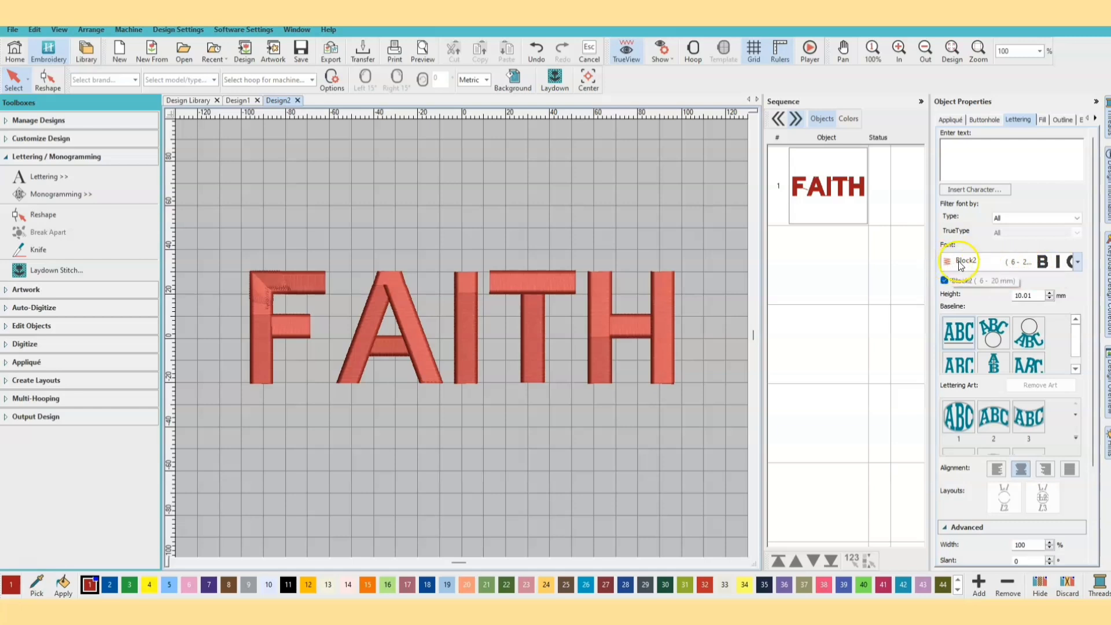
left_click(953, 150)
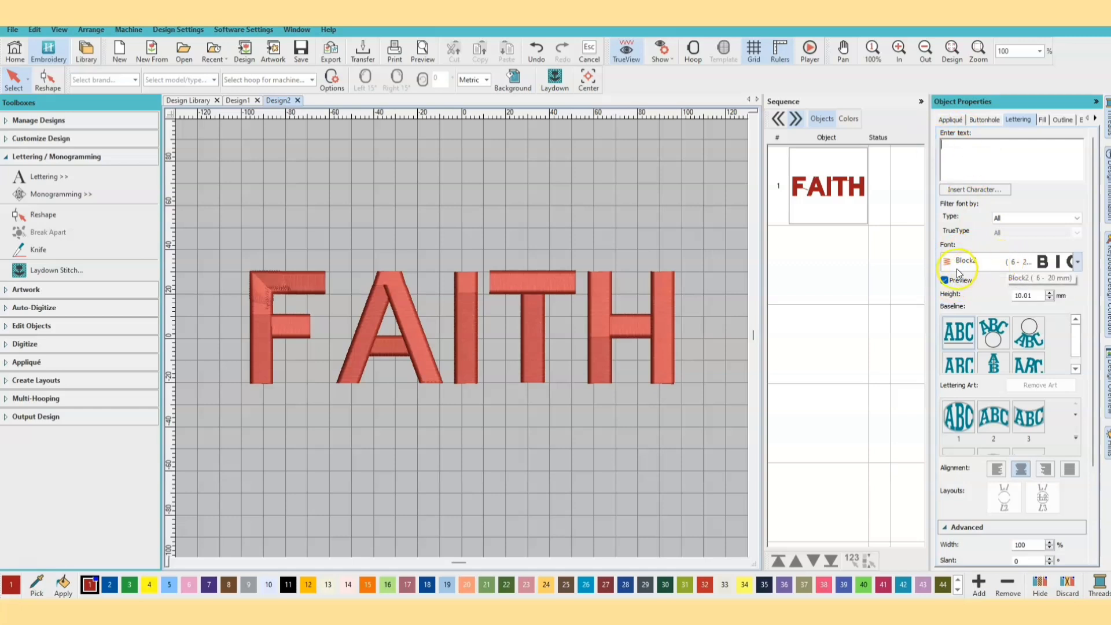
- Try the Block2-Auto and Carla lettering fonts with no object selected
left_click(1077, 263)
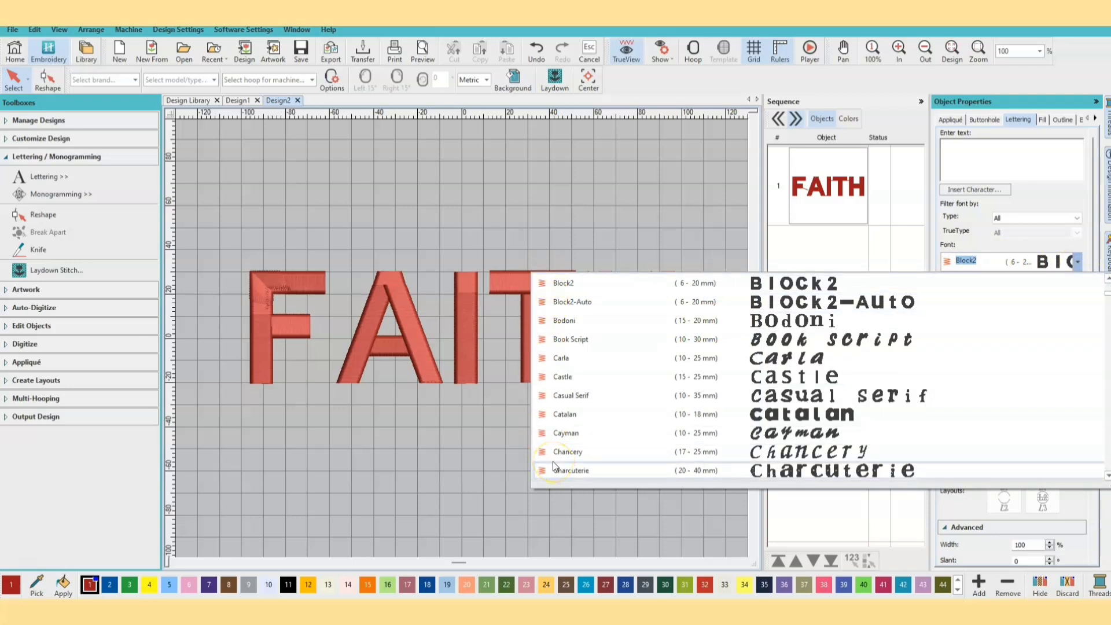
left_click(570, 302)
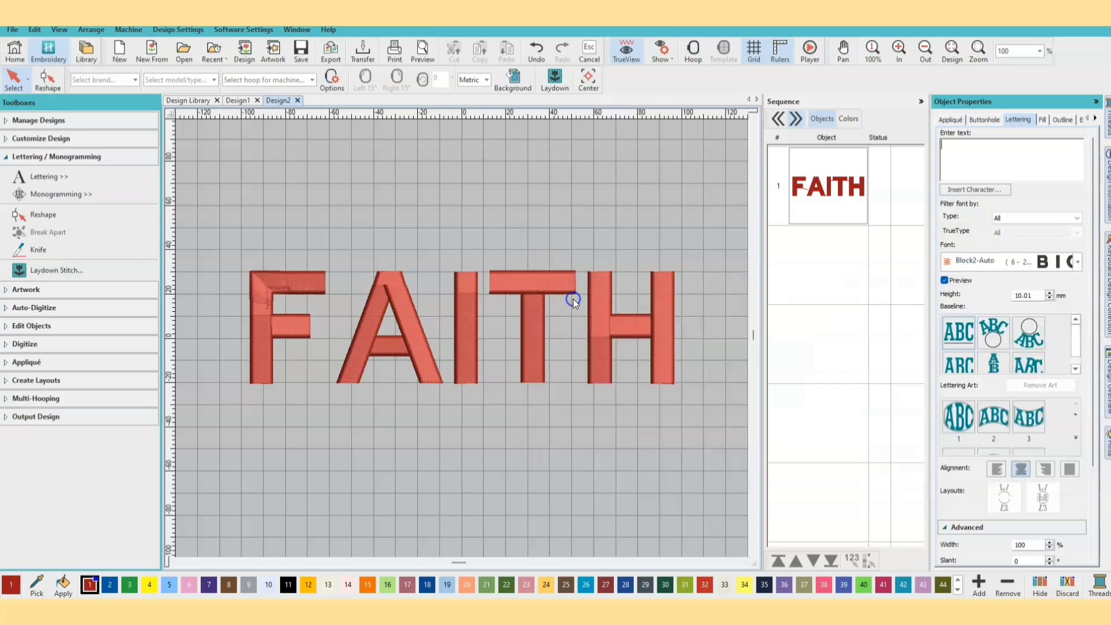
left_click(1077, 261)
left_click(554, 345)
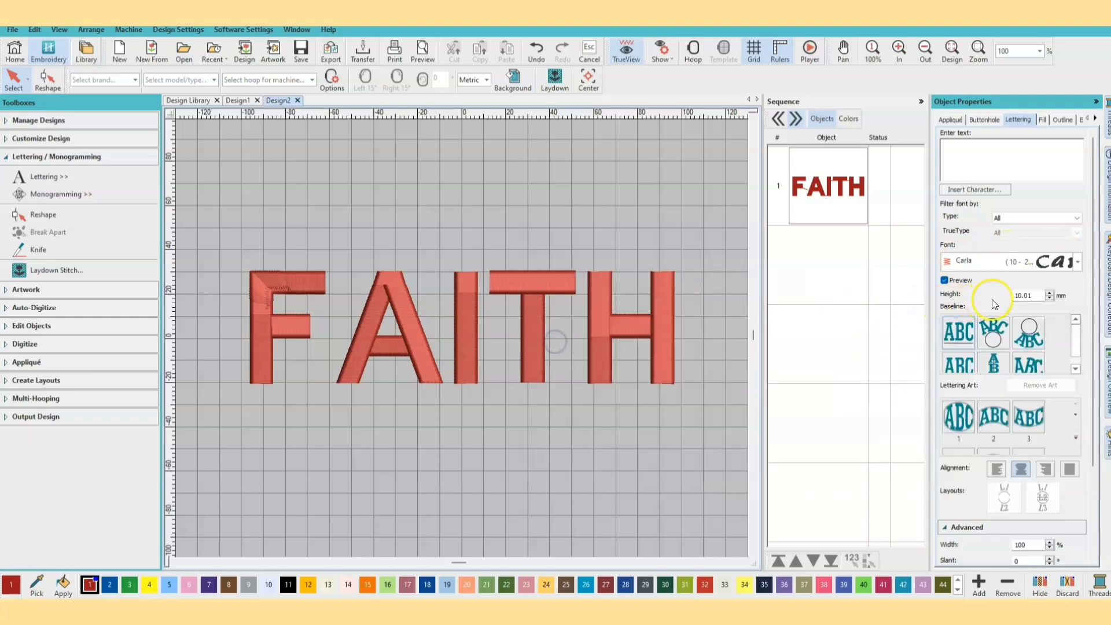
left_click(1077, 263)
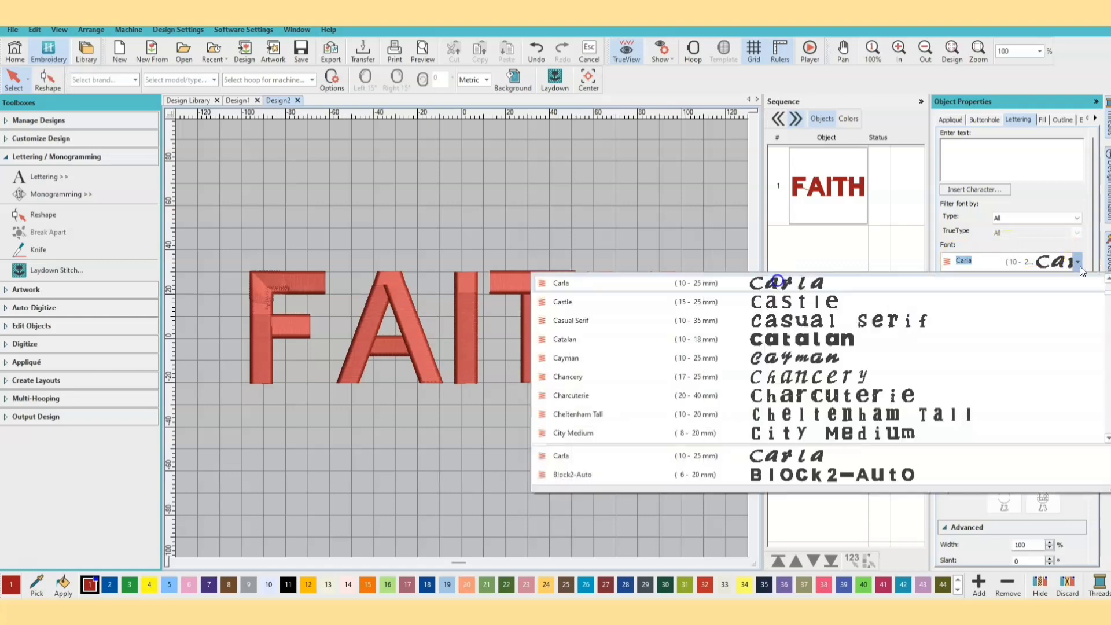
- Select the FAITH lettering and change its font to Book Script
left_click(453, 279)
left_click(1077, 261)
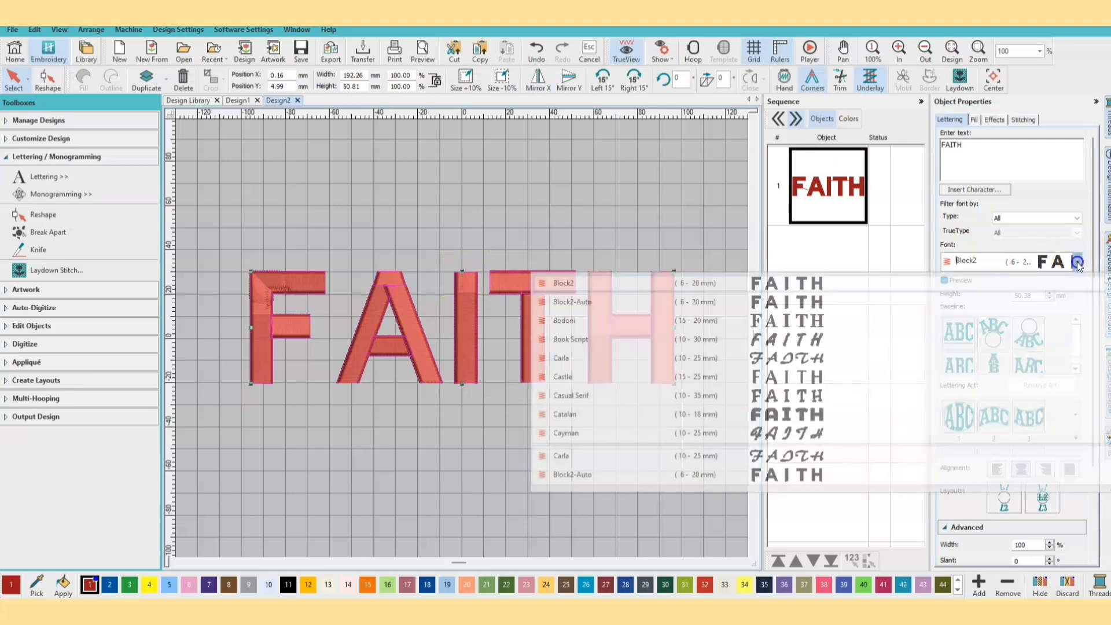
left_click(582, 342)
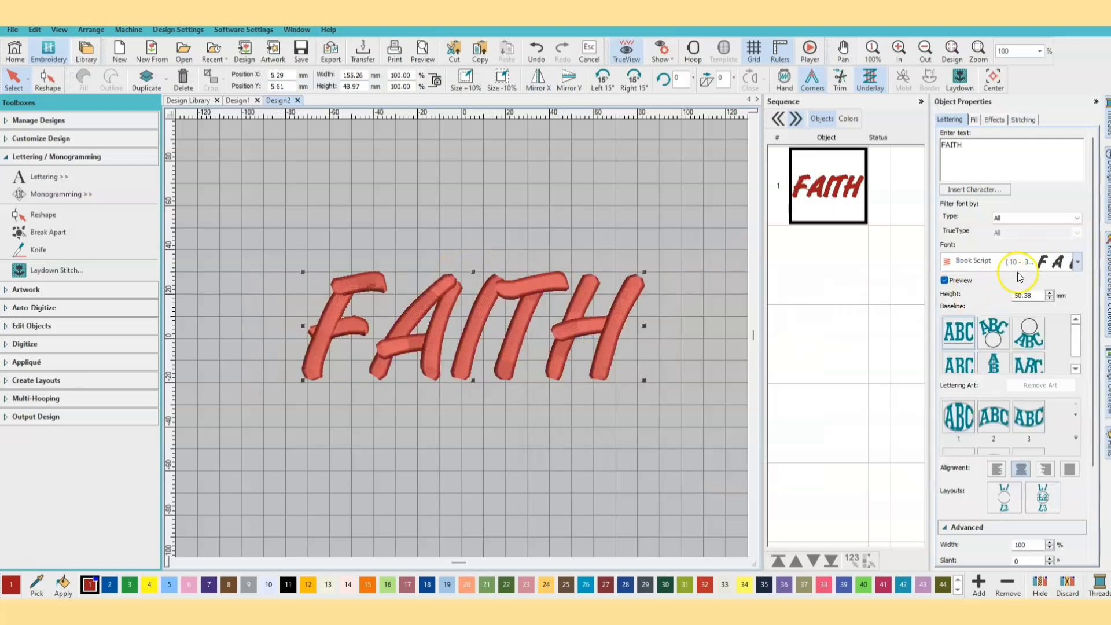
- Preview the FAITH lettering in Cayman, Chancery, Charcuterie and Casual Serif, and close the font list without choosing a new font
left_click(1077, 262)
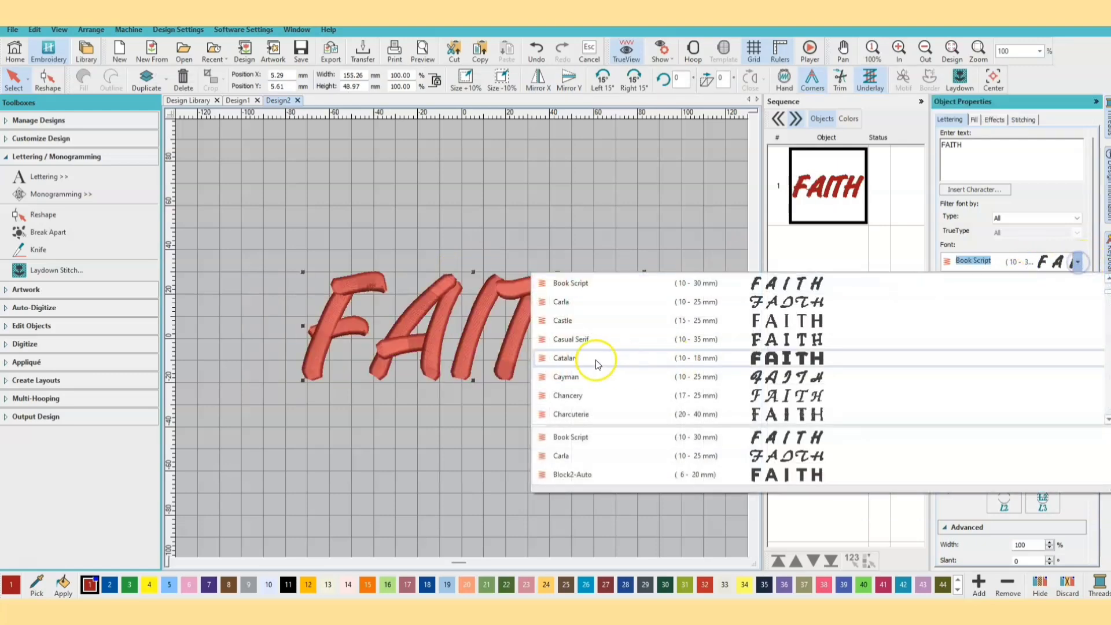
key("Down")
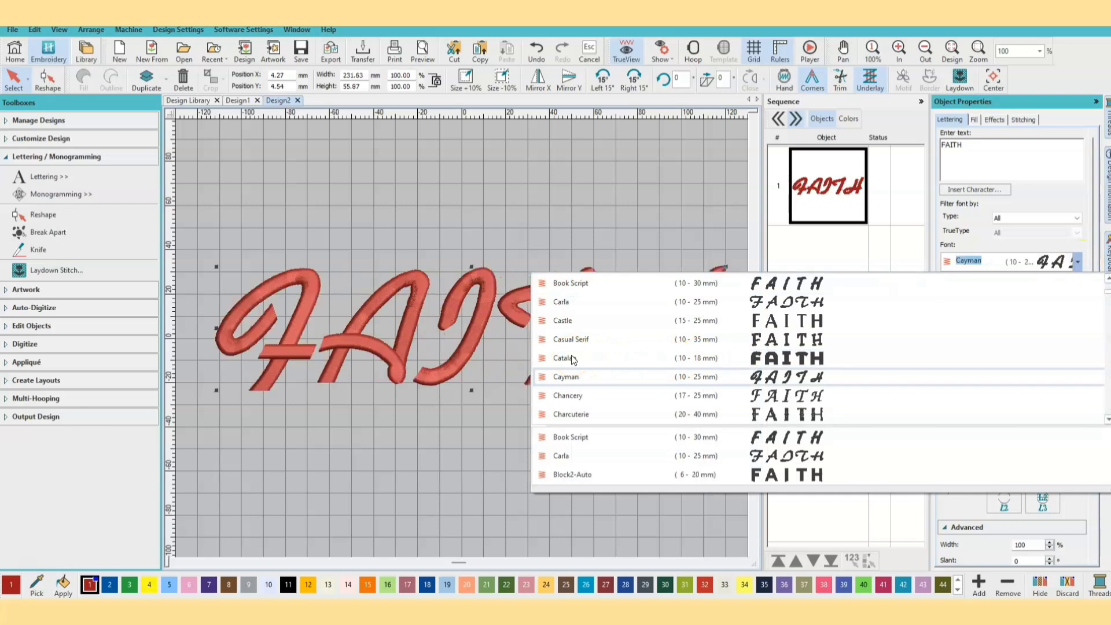
key("Down")
key("Down")
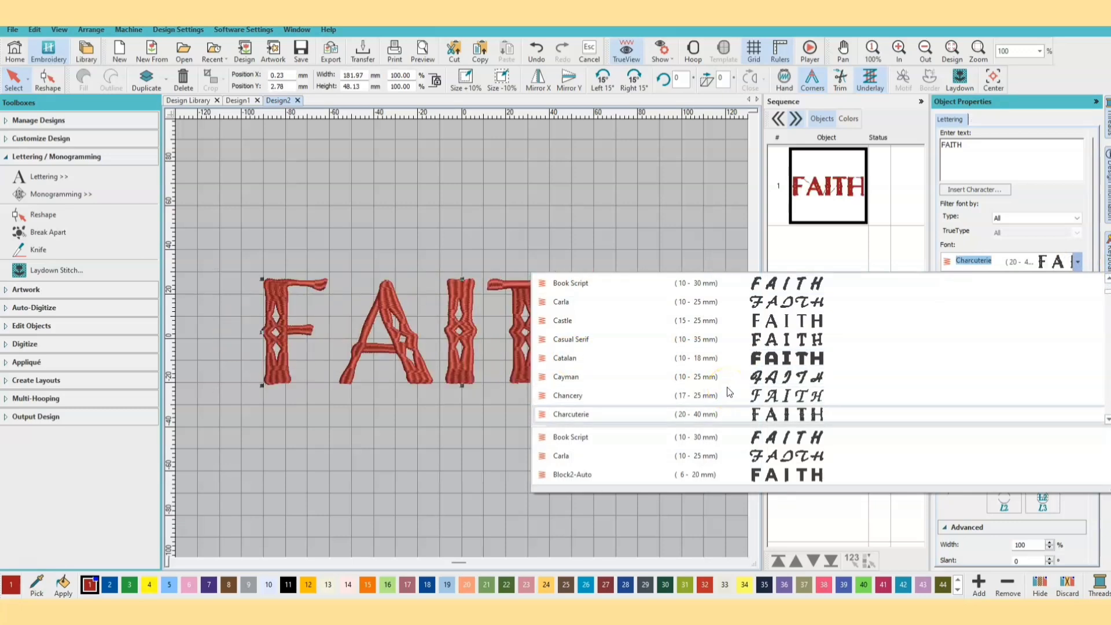
key("Up")
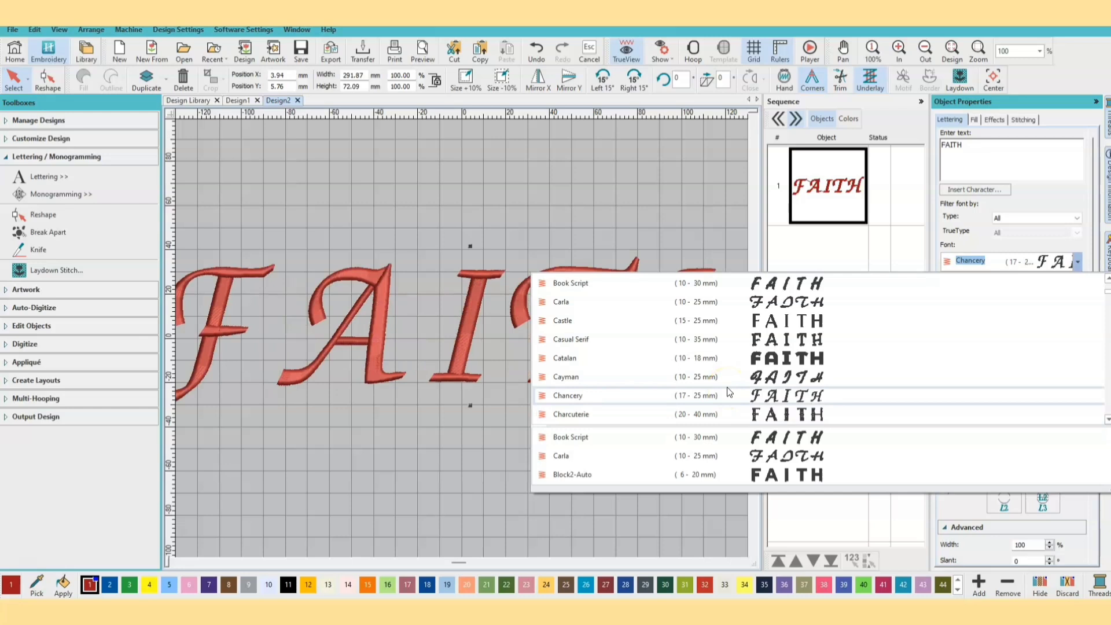
key("Up")
key("Up")
key("Up")
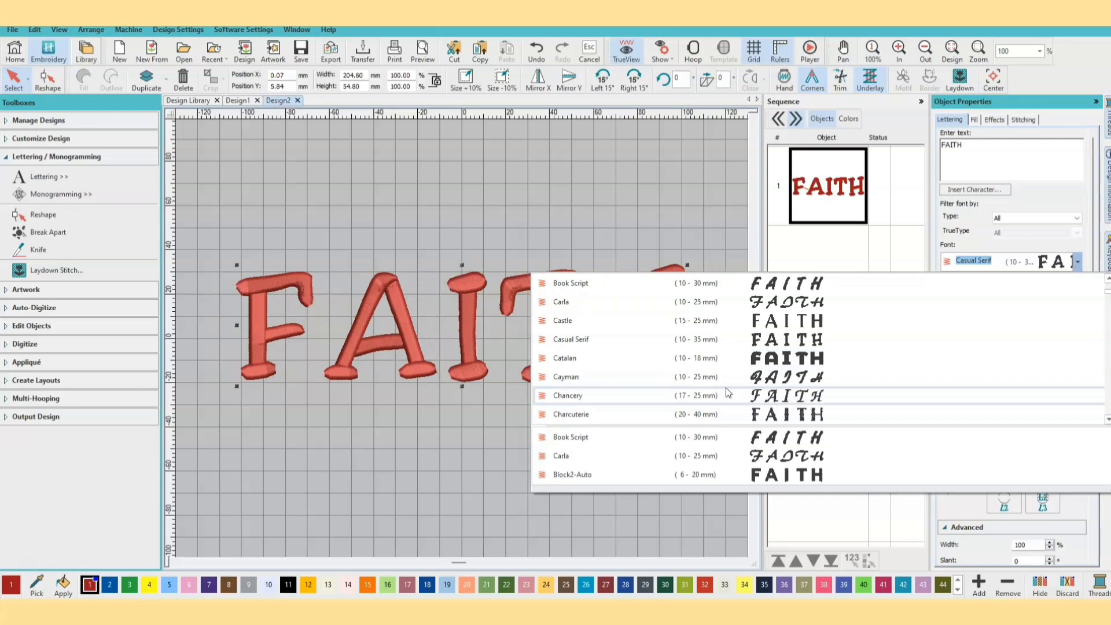
key("Down")
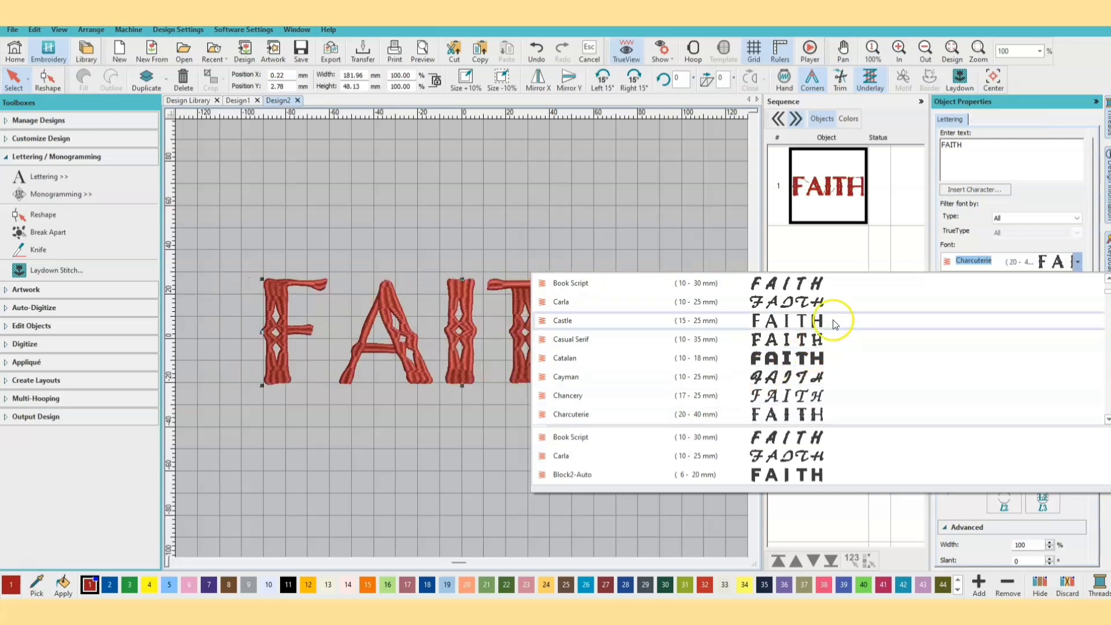
left_click(1078, 259)
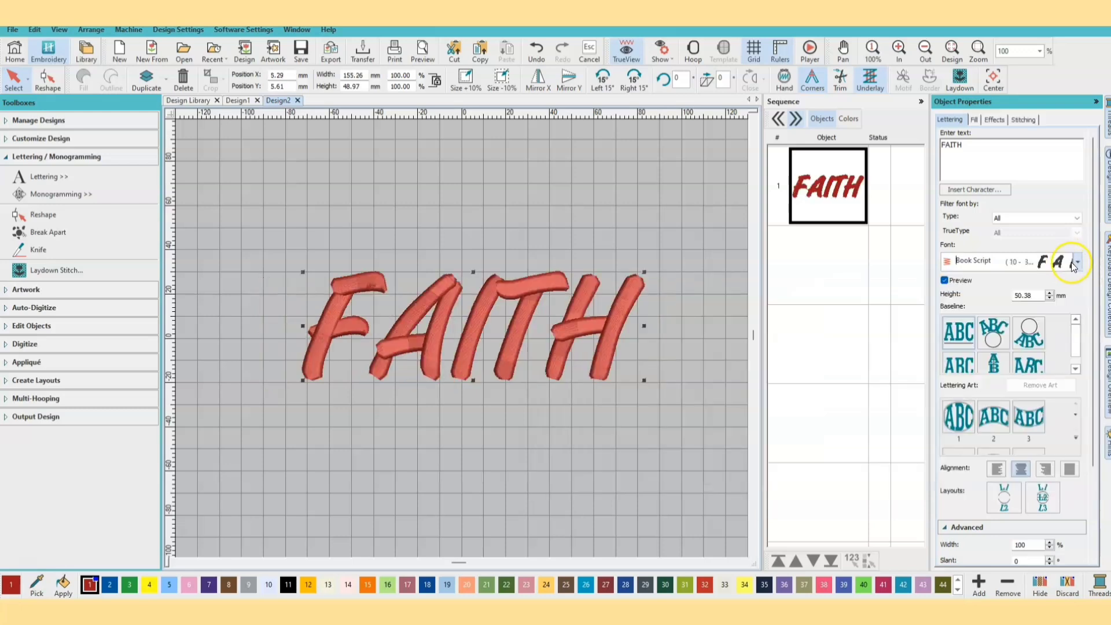
- Change the FAITH lettering's font to the installed TrueType font Kids Magazine
left_click(1076, 263)
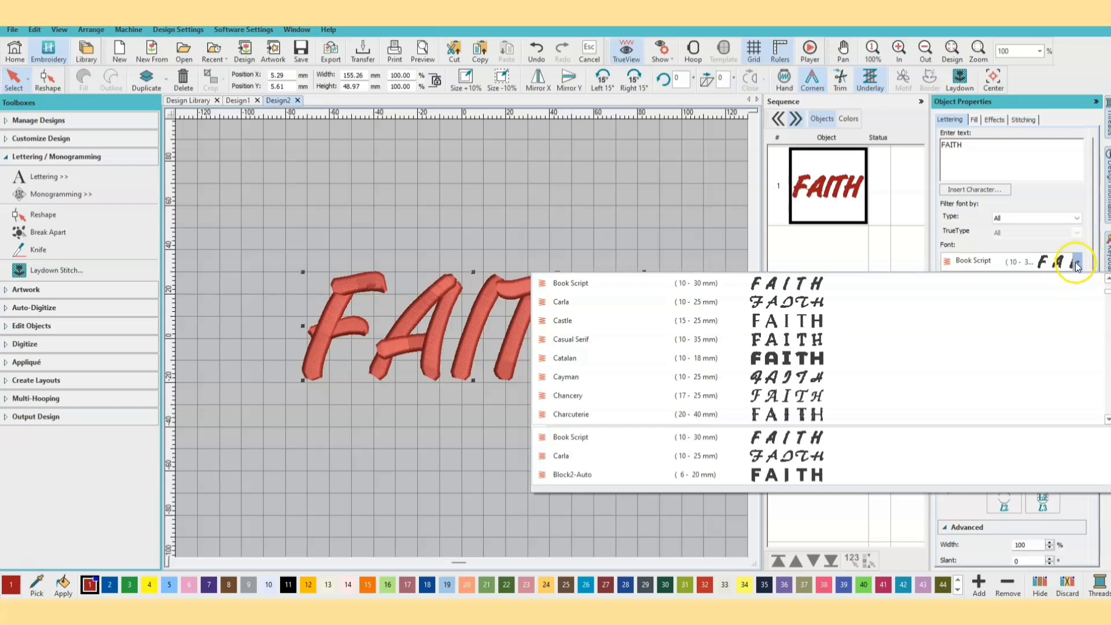
scroll(1074, 326, "down", 8)
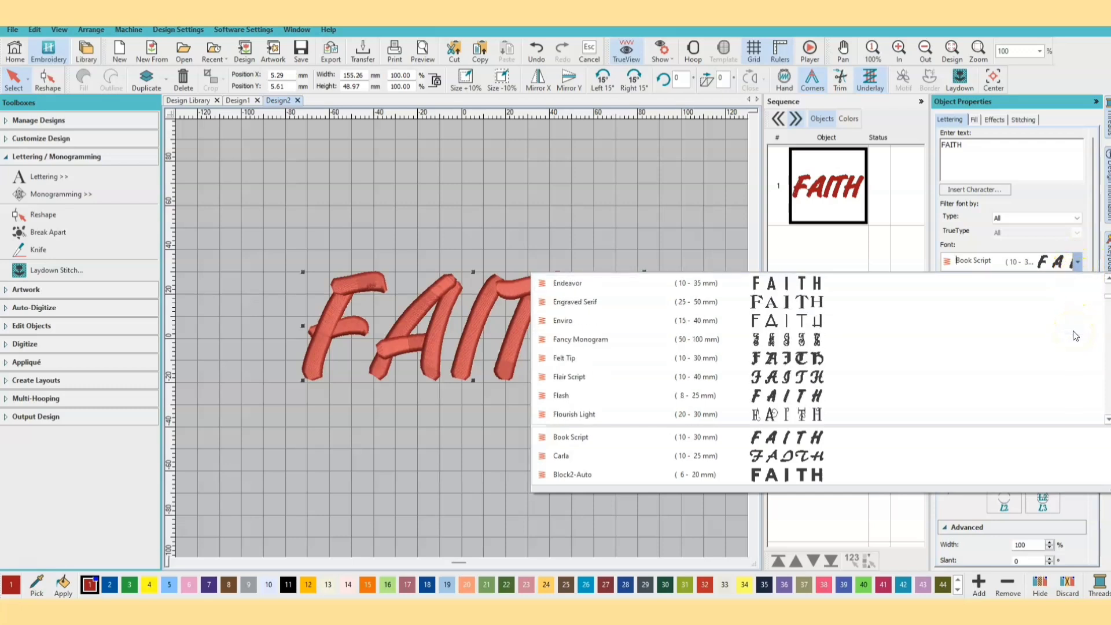
scroll(1074, 335, "down", 5)
scroll(1074, 336, "down", 10)
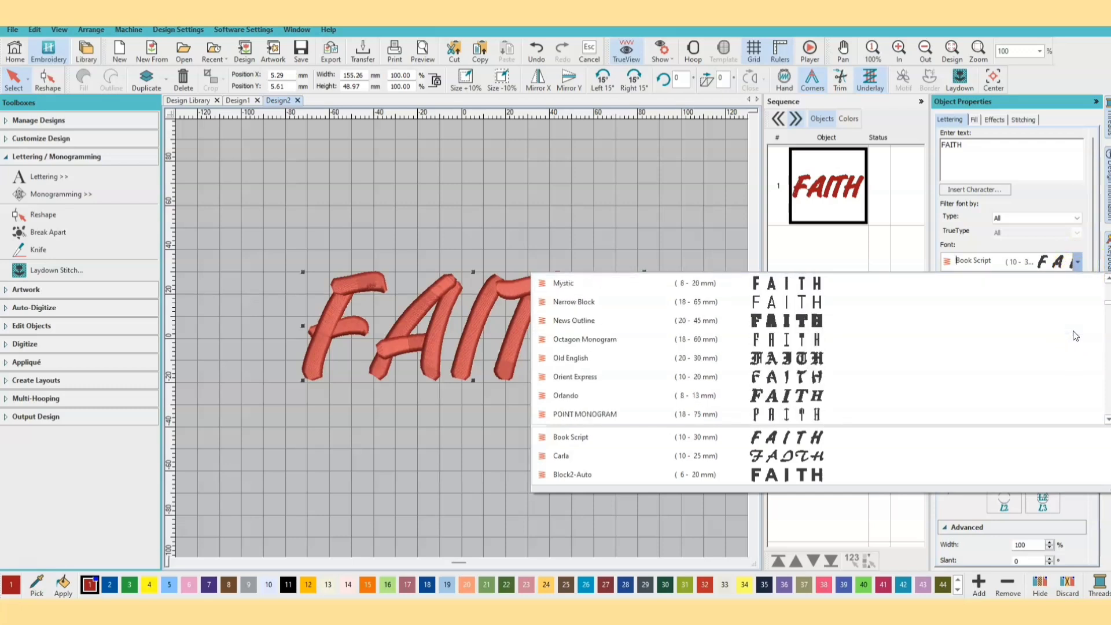
scroll(1074, 336, "down", 10)
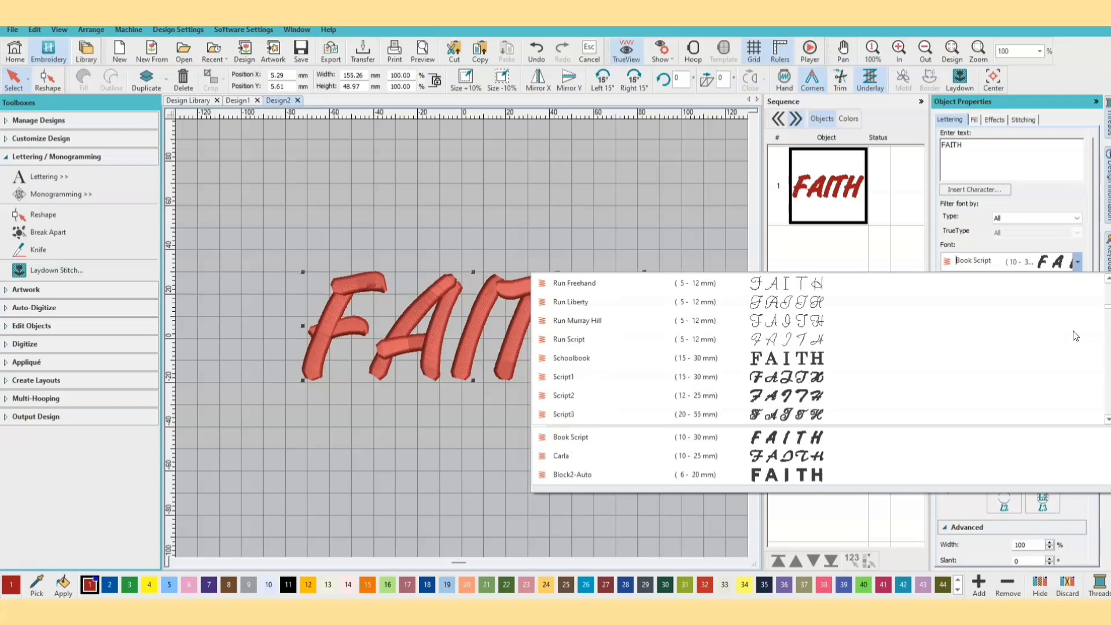
scroll(1074, 336, "down", 3)
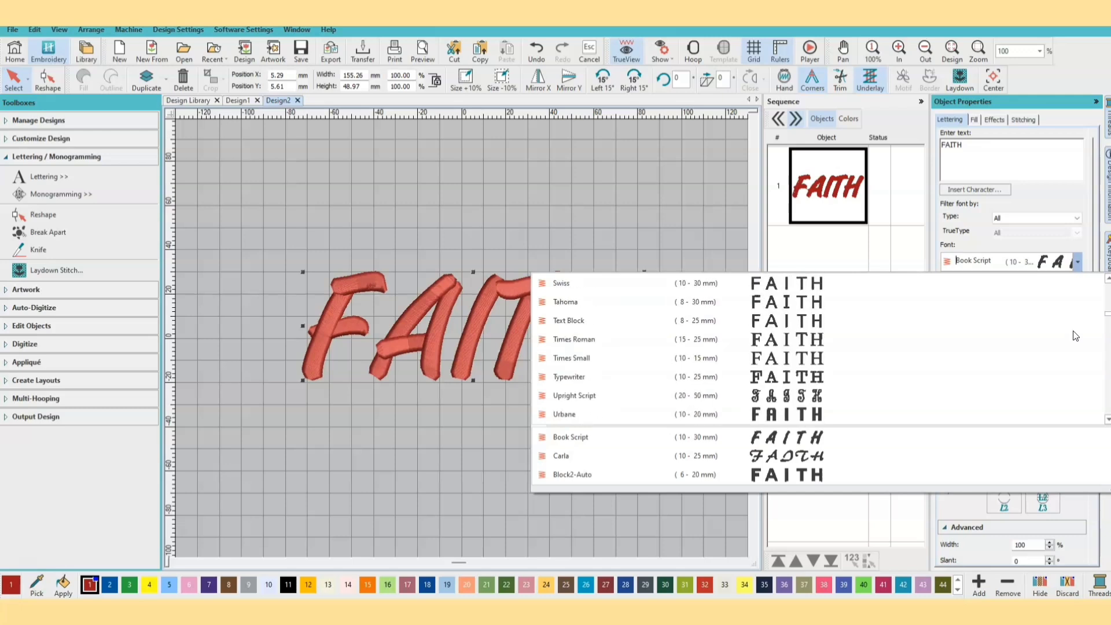
scroll(1074, 335, "down", 5)
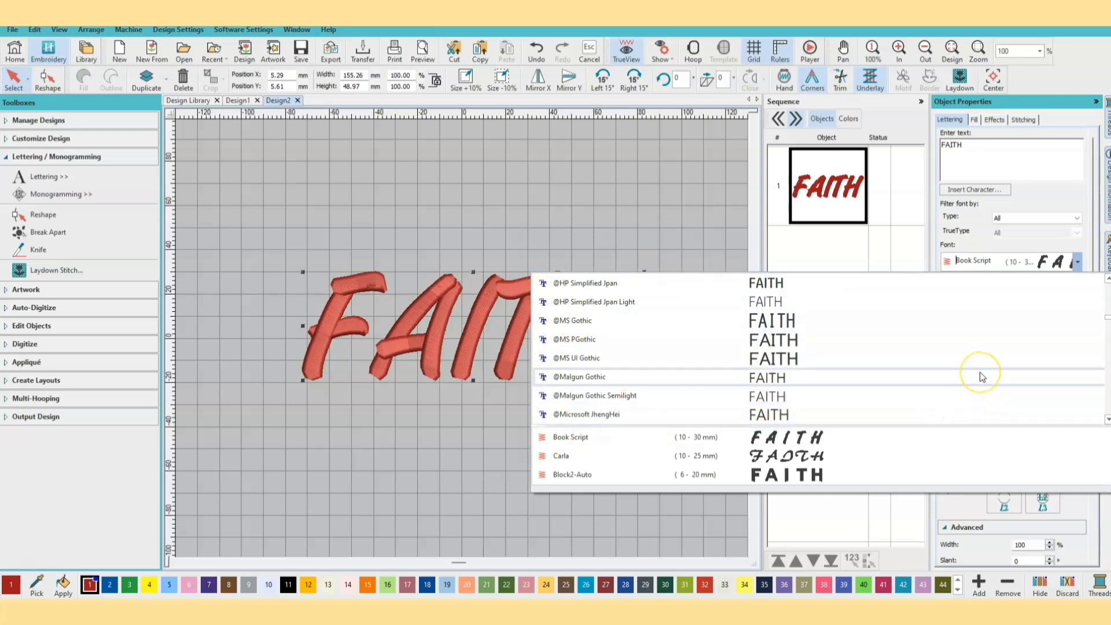
scroll(982, 376, "down", 6)
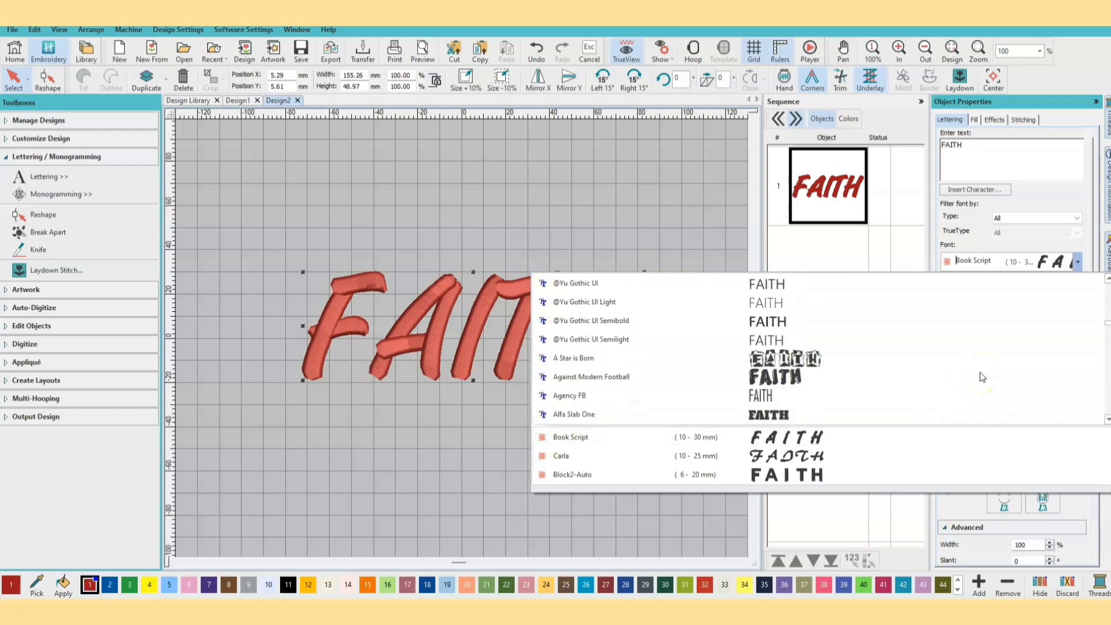
scroll(981, 376, "down", 10)
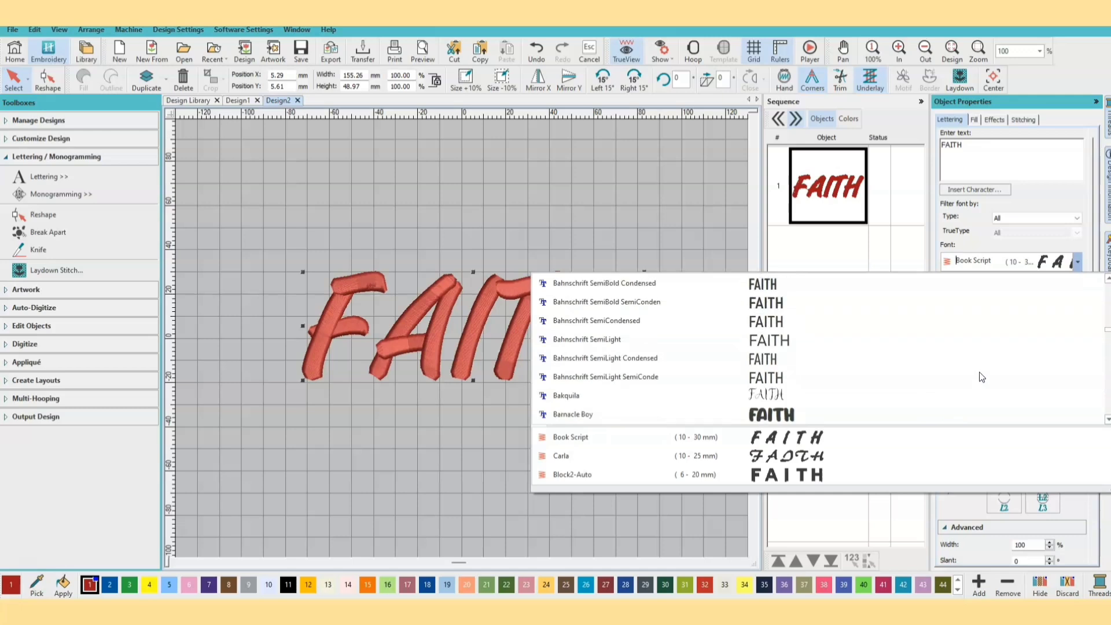
scroll(981, 377, "down", 10)
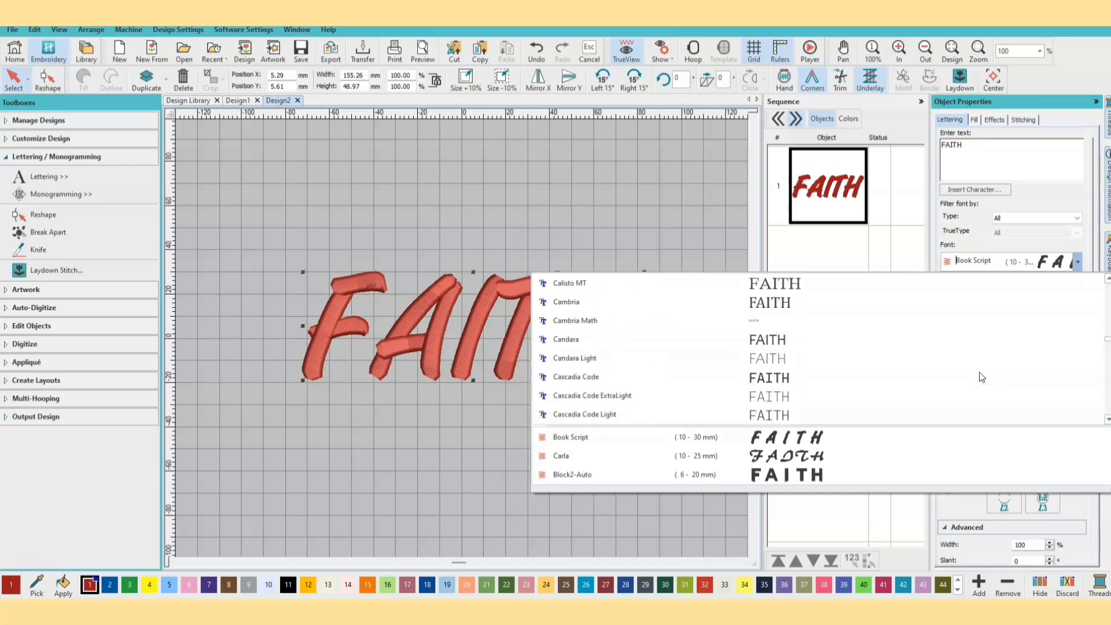
scroll(981, 376, "down", 10)
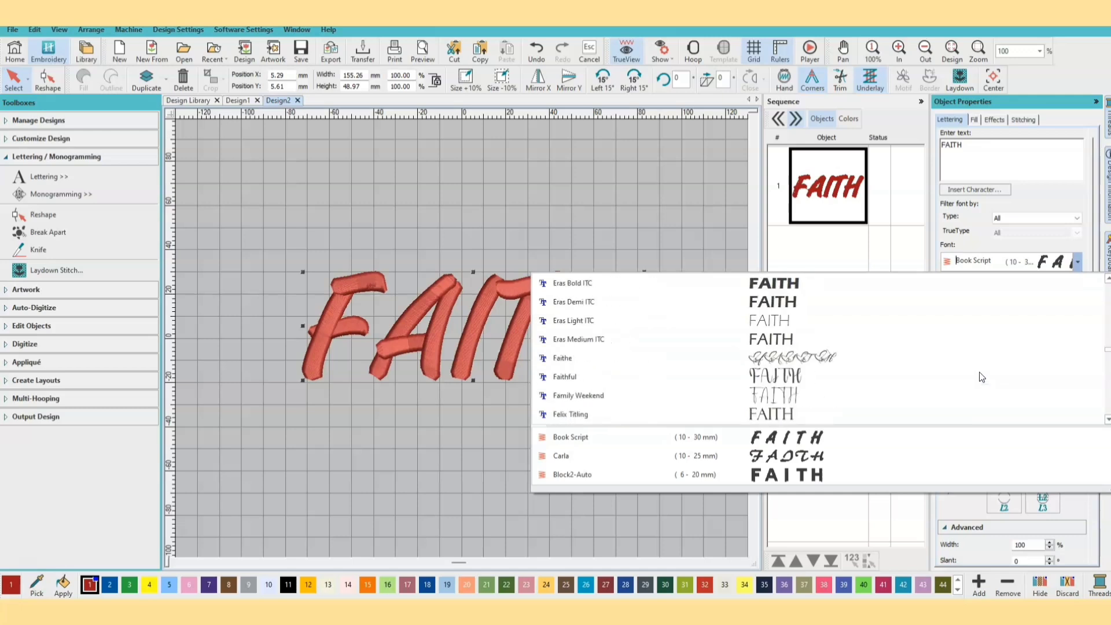
scroll(982, 377, "down", 10)
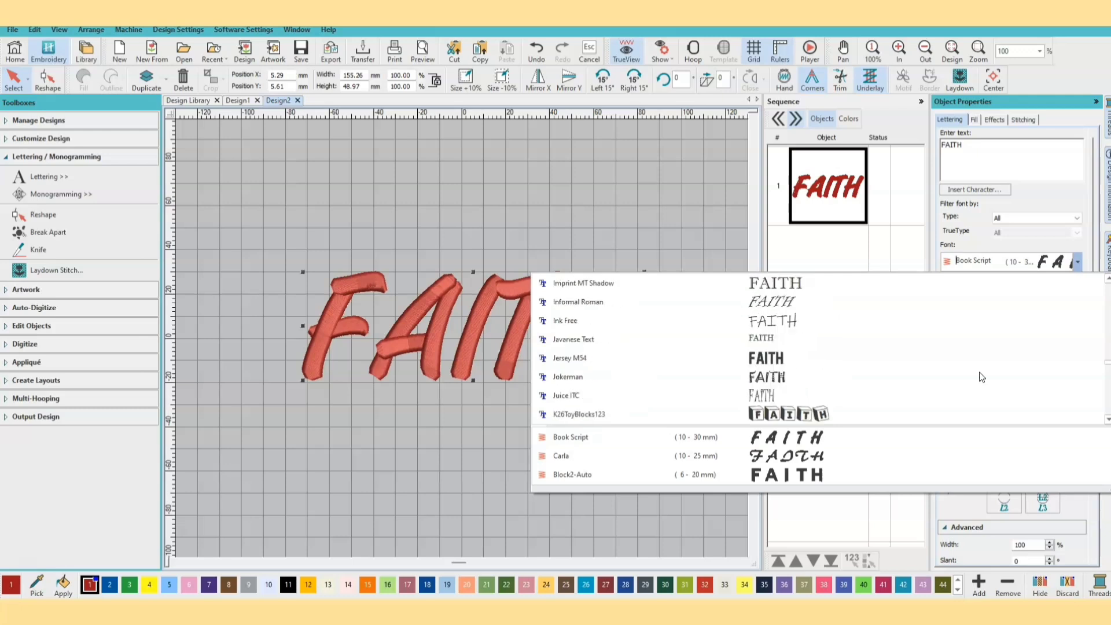
scroll(982, 377, "down", 10)
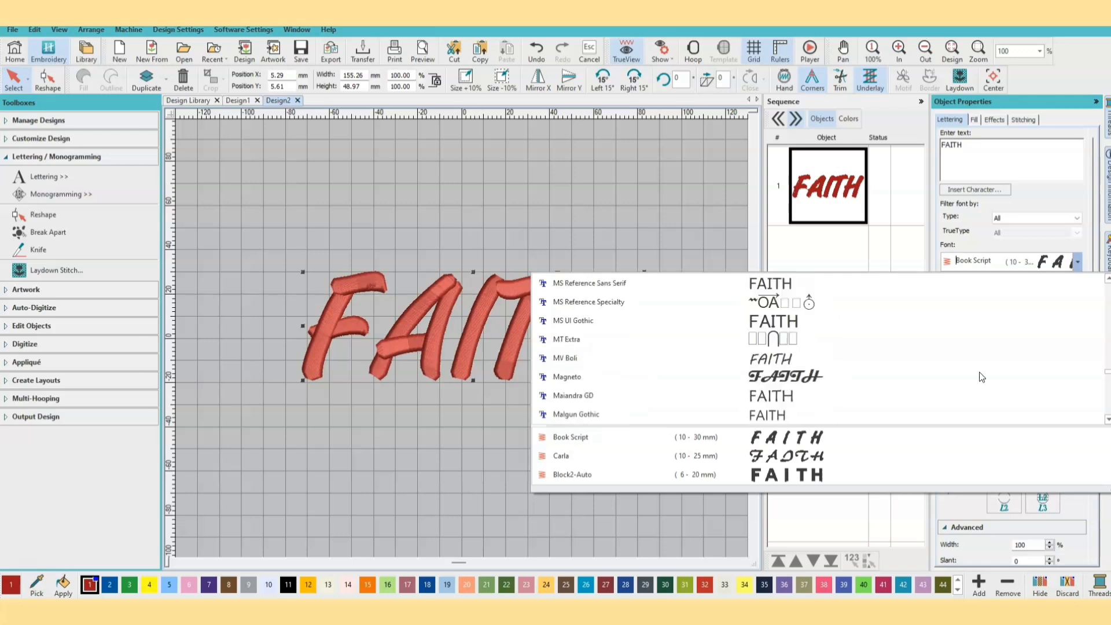
scroll(982, 377, "down", 2)
scroll(982, 376, "up", 10)
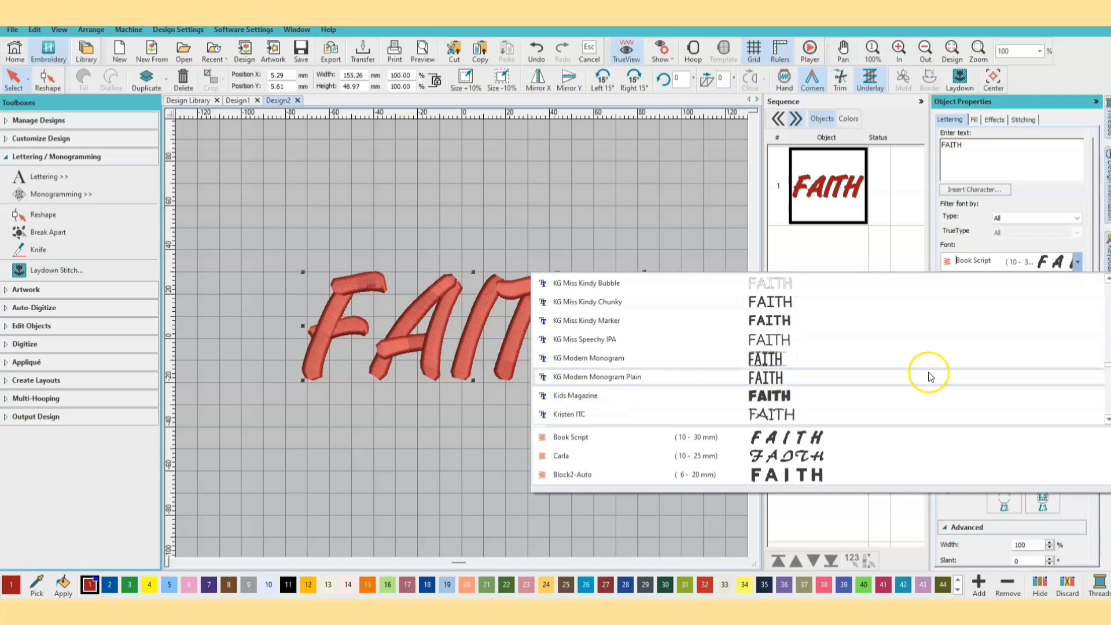
left_click(557, 456)
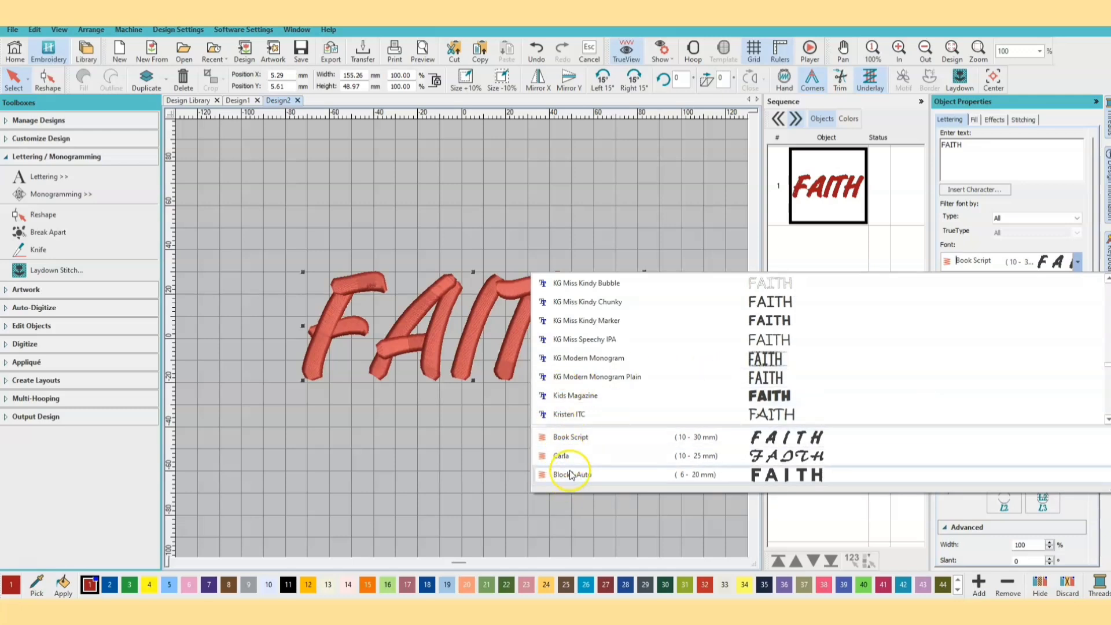
left_click(574, 398)
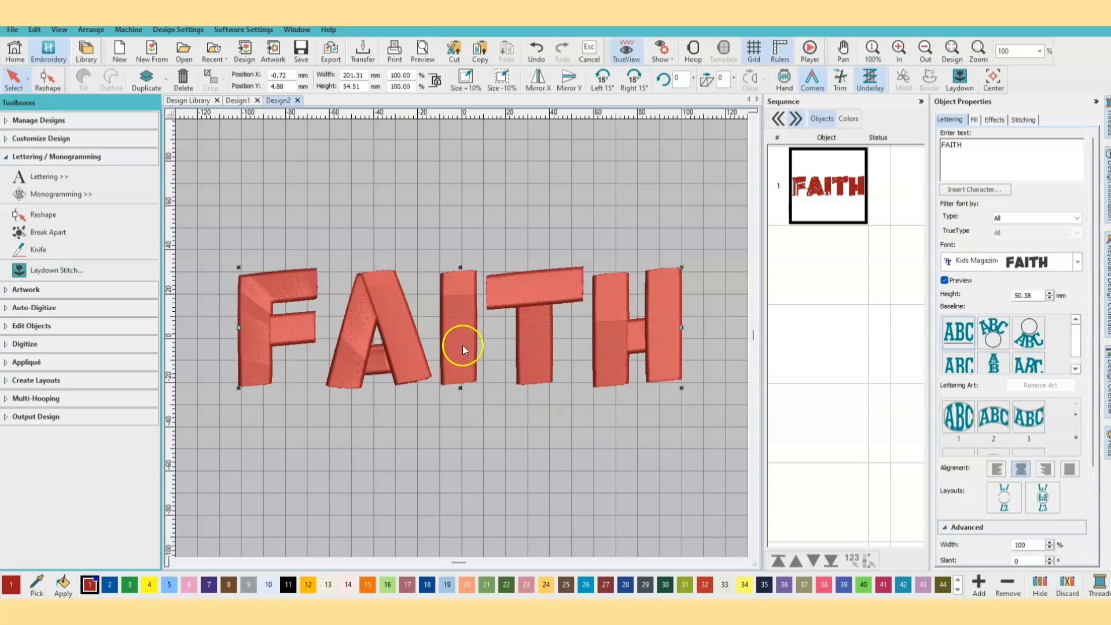
- Move the FAITH lettering up slightly and resize it to about 188.6 mm wide and 63.6 mm high
left_click_drag(463, 344, 462, 313)
mouse_move(463, 355)
left_mouse_down()
mouse_move(458, 365)
mouse_move(460, 334)
mouse_move(460, 363)
left_mouse_up()
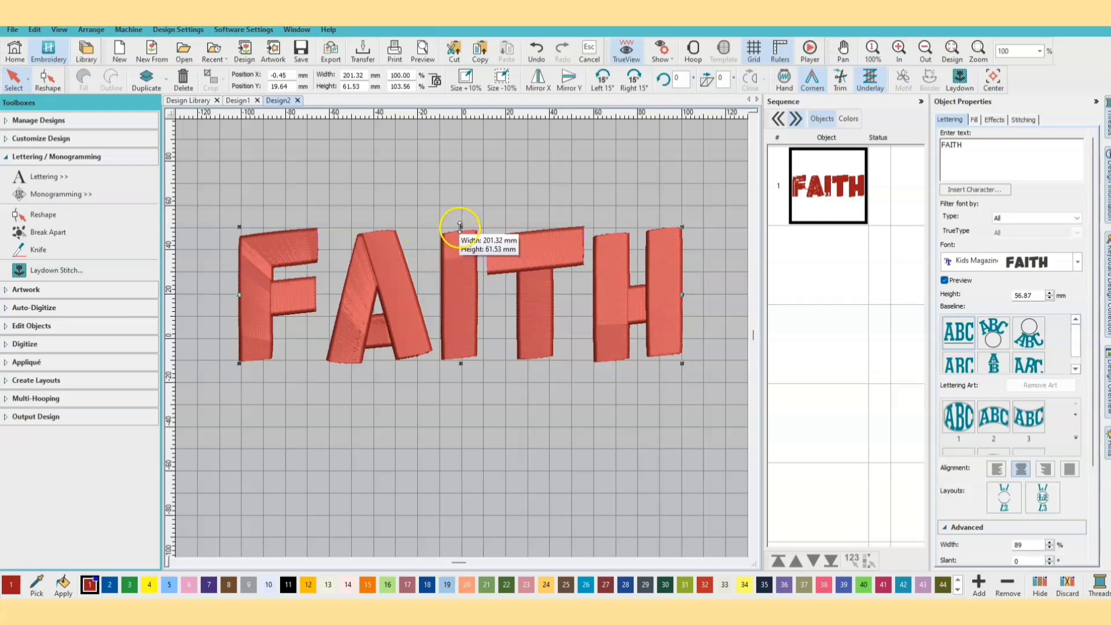
left_click_drag(460, 226, 460, 222)
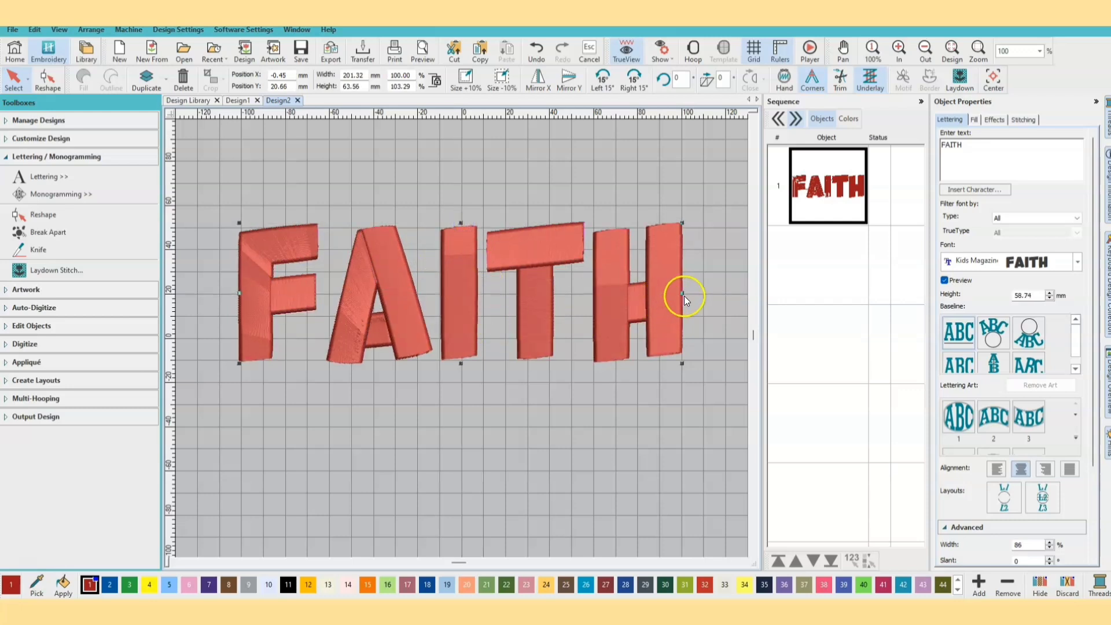
left_click_drag(682, 292, 654, 292)
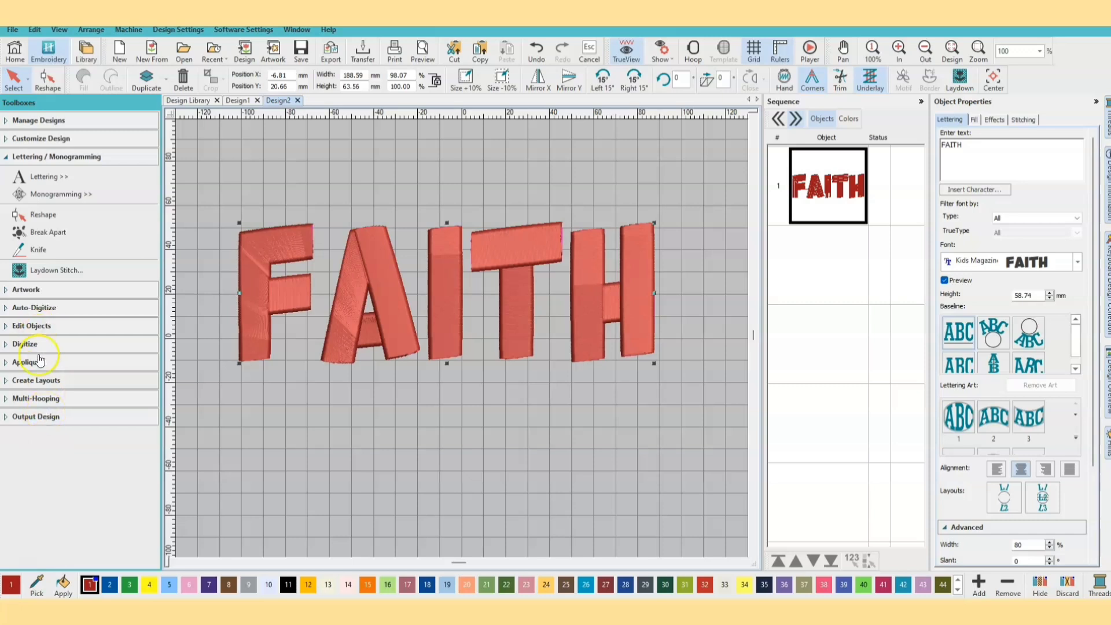
- Try single-run object outlines with one 4 mm single-run offset outline around the FAITH lettering, and undo them
left_click(10, 382)
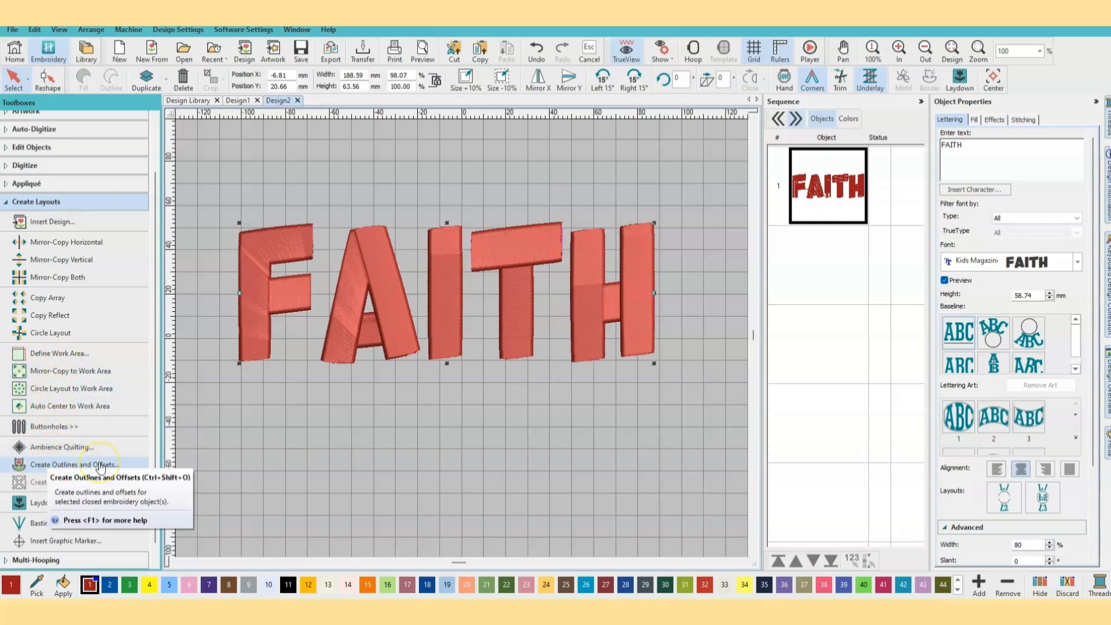
left_click(100, 465)
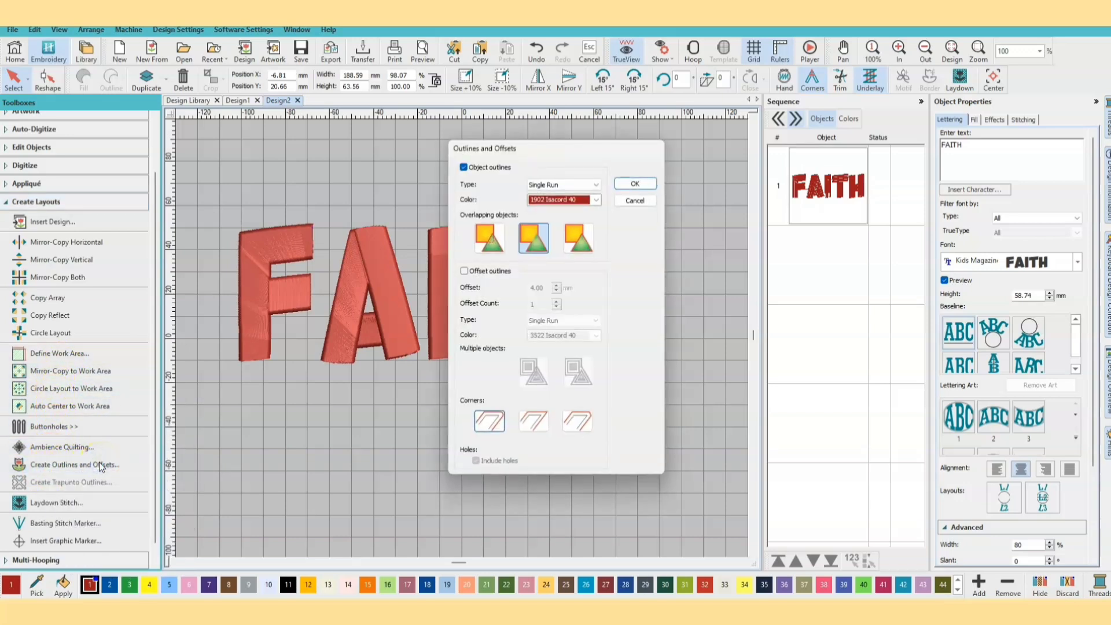
left_click(464, 271)
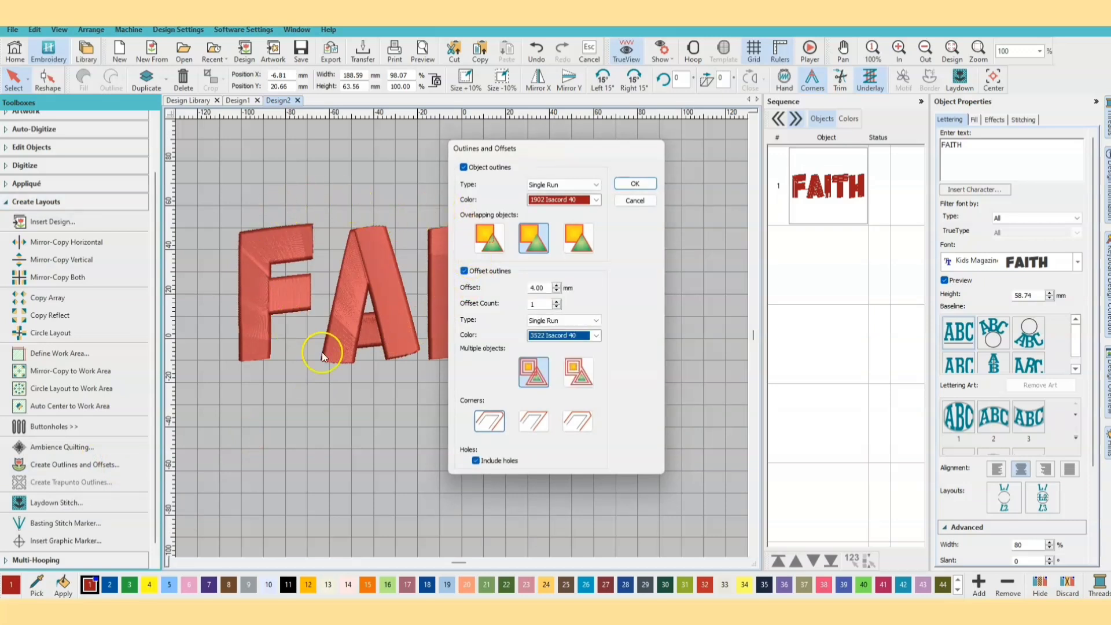
left_click(634, 183)
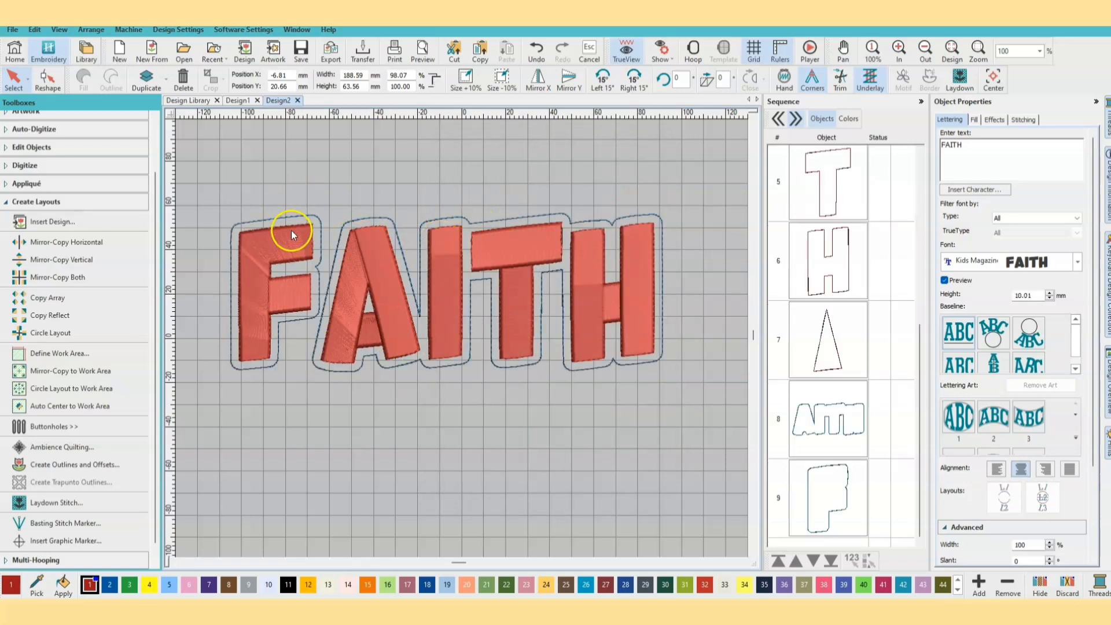
left_click(227, 276)
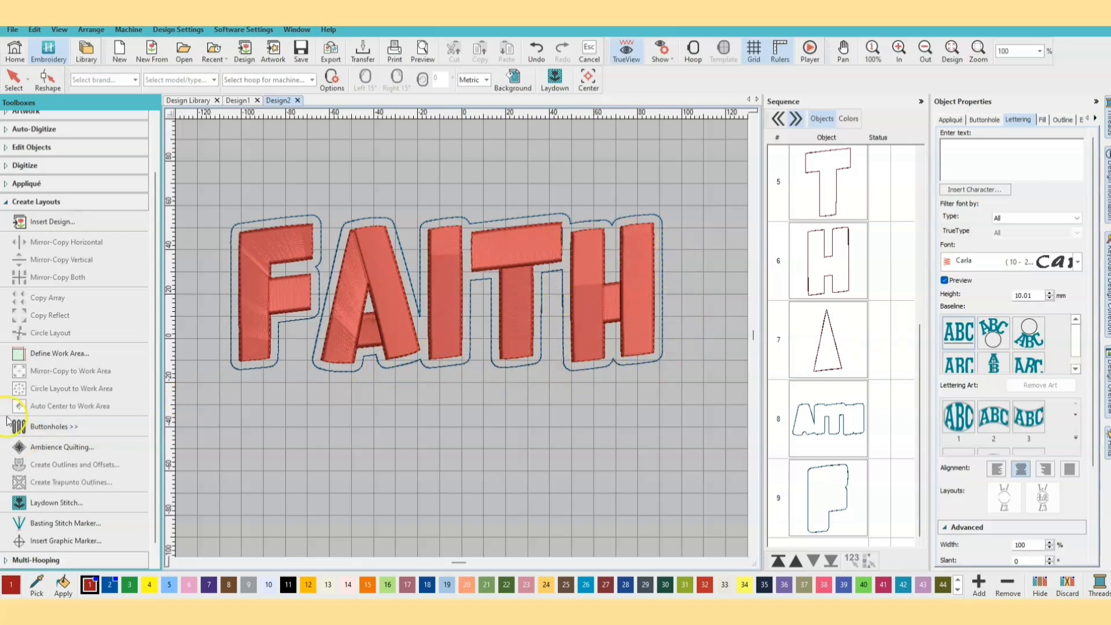
left_click(536, 50)
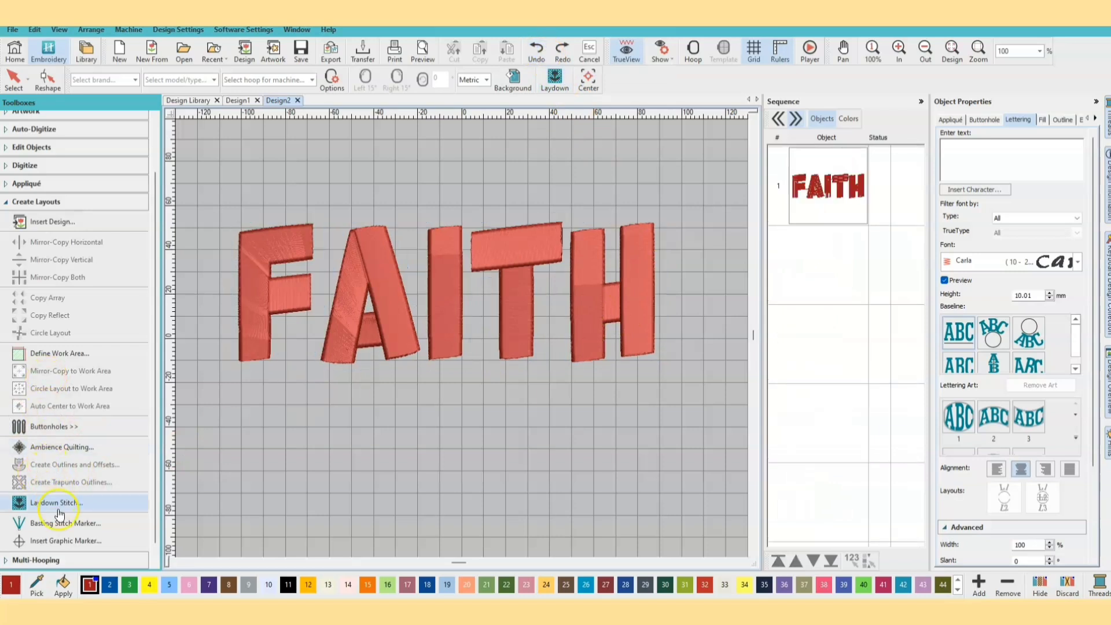
- Create single-run object outlines in 1902 Isacord 40 around the FAITH lettering, with offset outlines turned off
left_click(352, 327)
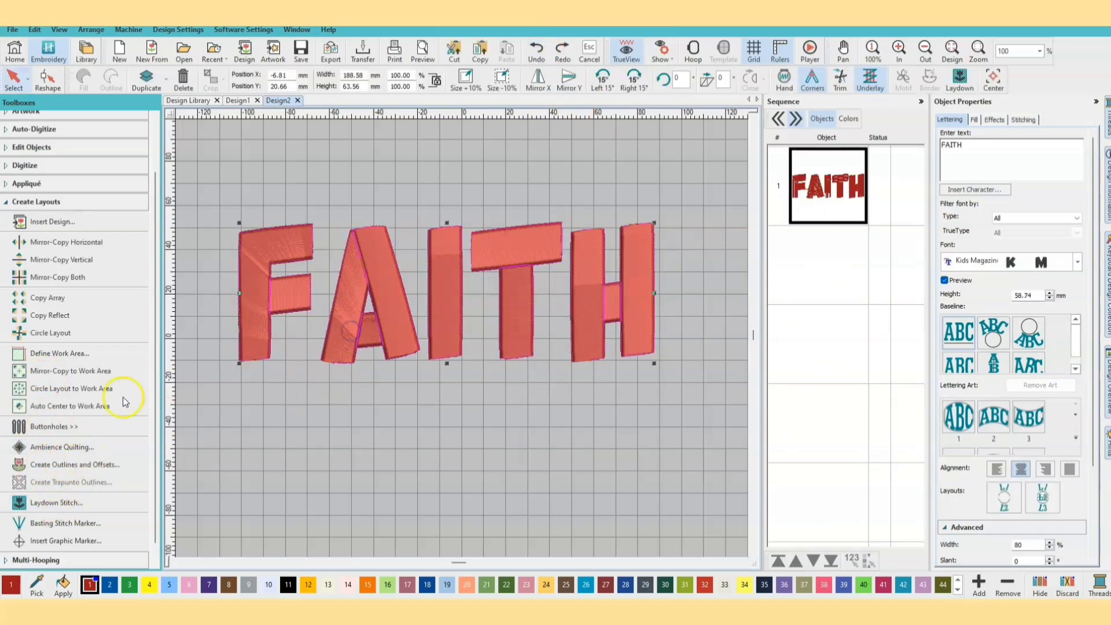
left_click(49, 464)
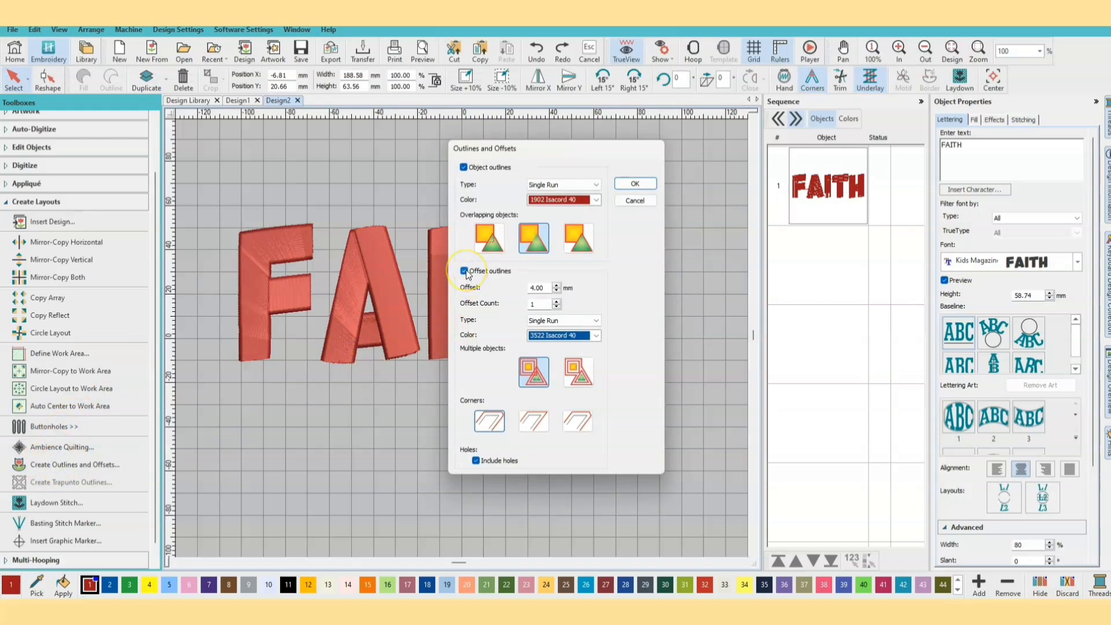
left_click(464, 270)
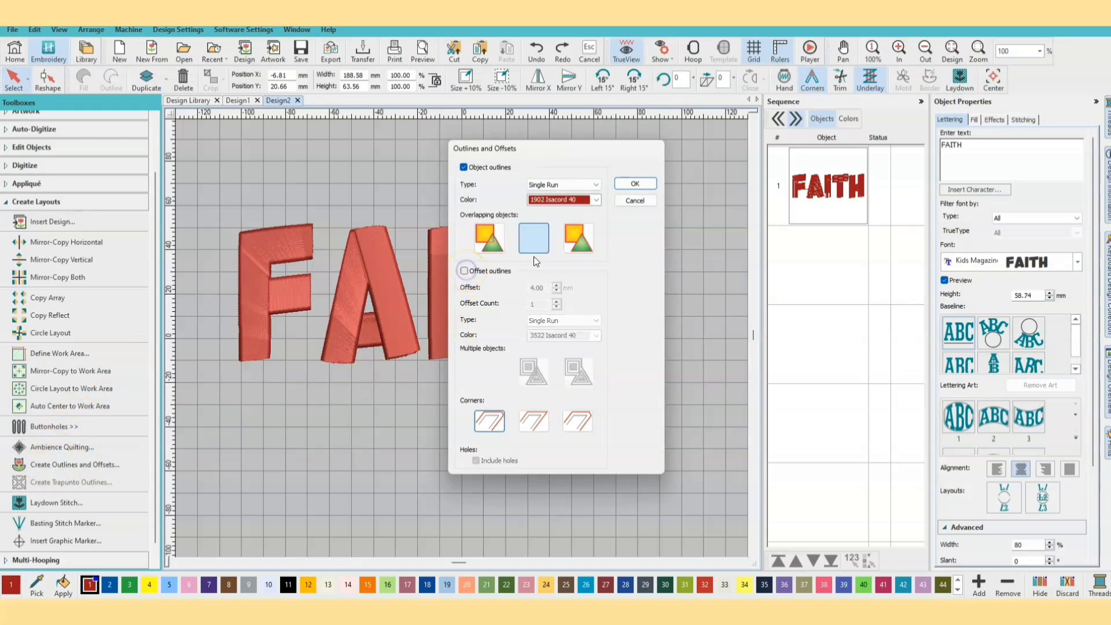
left_click(635, 185)
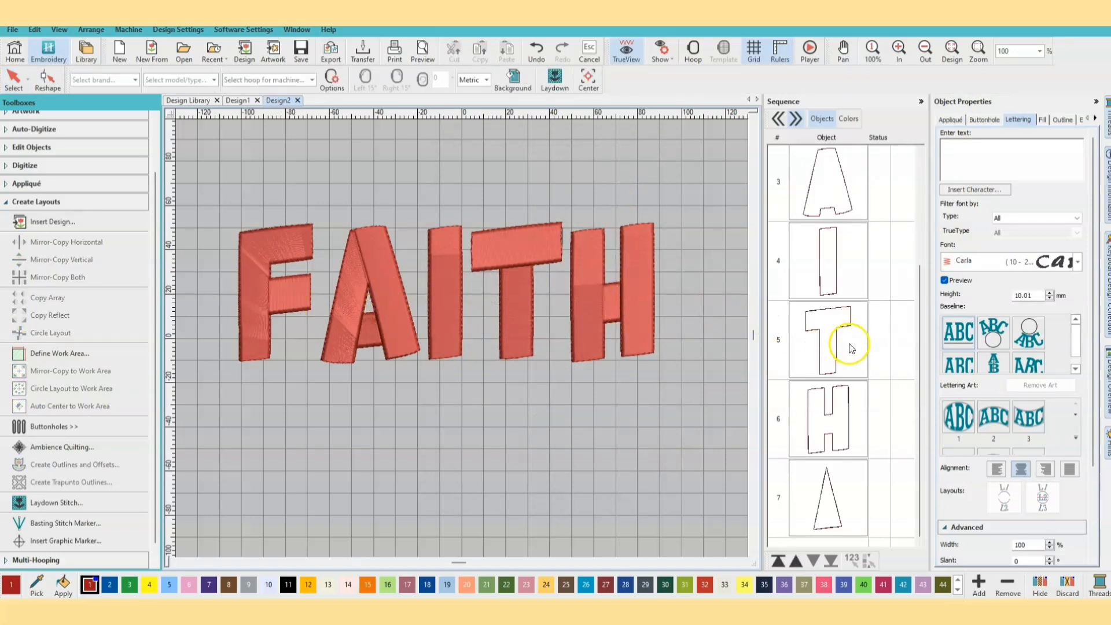
- Move the outline of the A's inner triangle directly after the A's outer outline in the stitching sequence
scroll(859, 347, "up", 2)
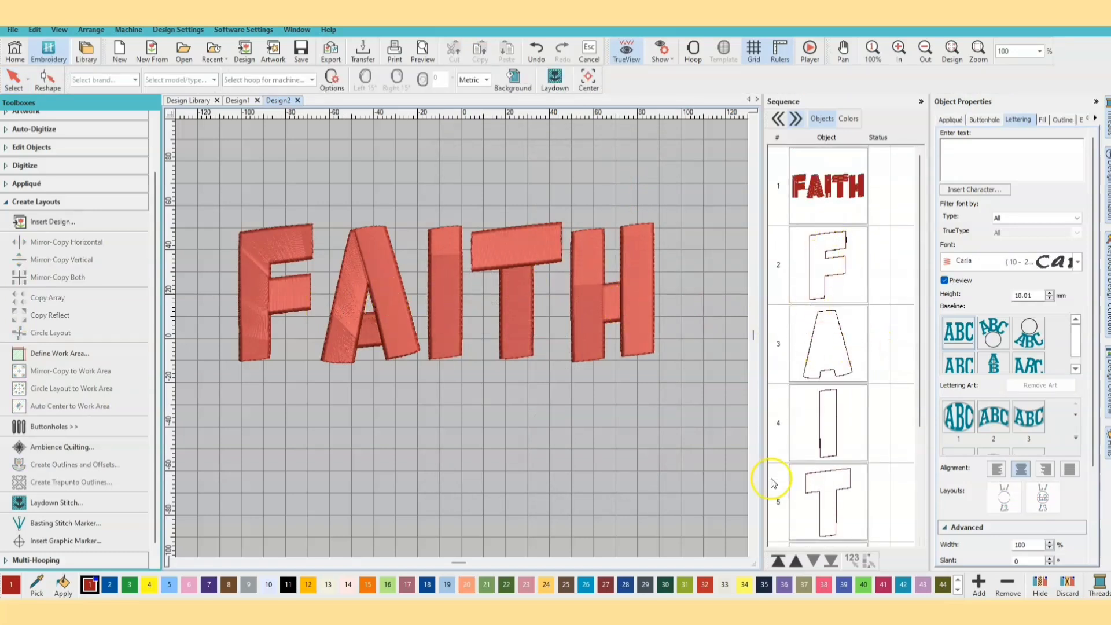
scroll(806, 454, "down", 3)
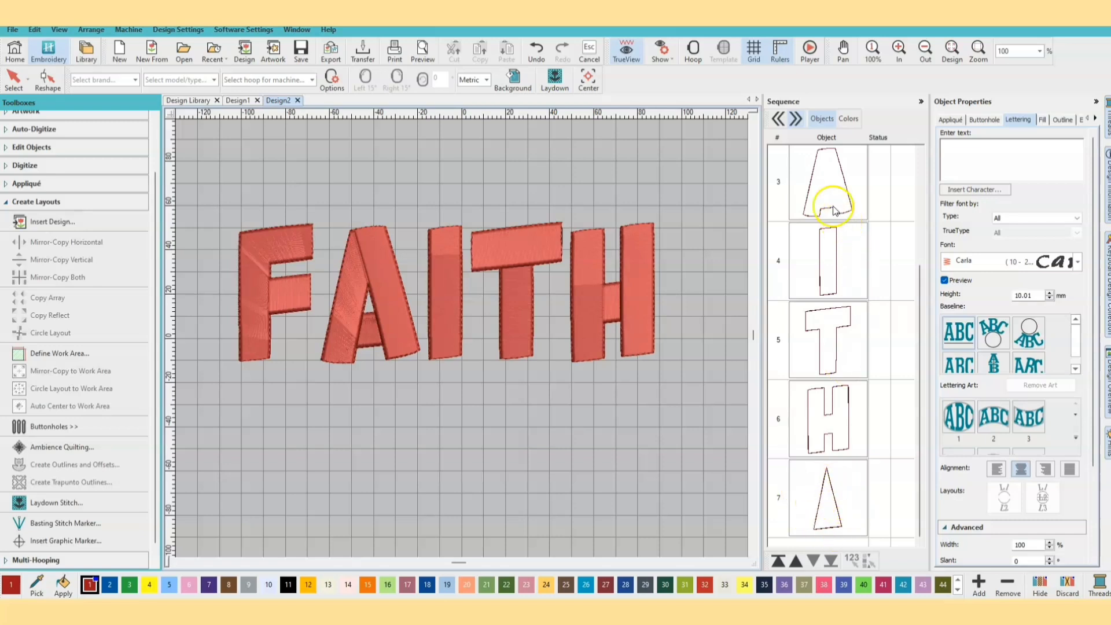
left_click(817, 488, "shift")
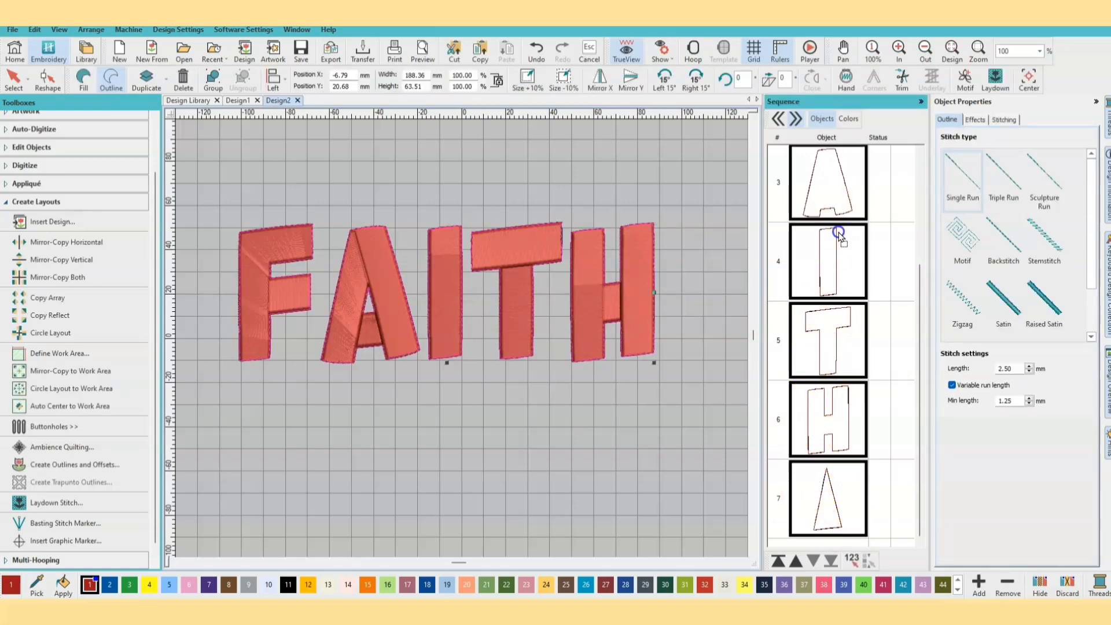
left_click(811, 493)
left_click_drag(812, 493, 827, 255)
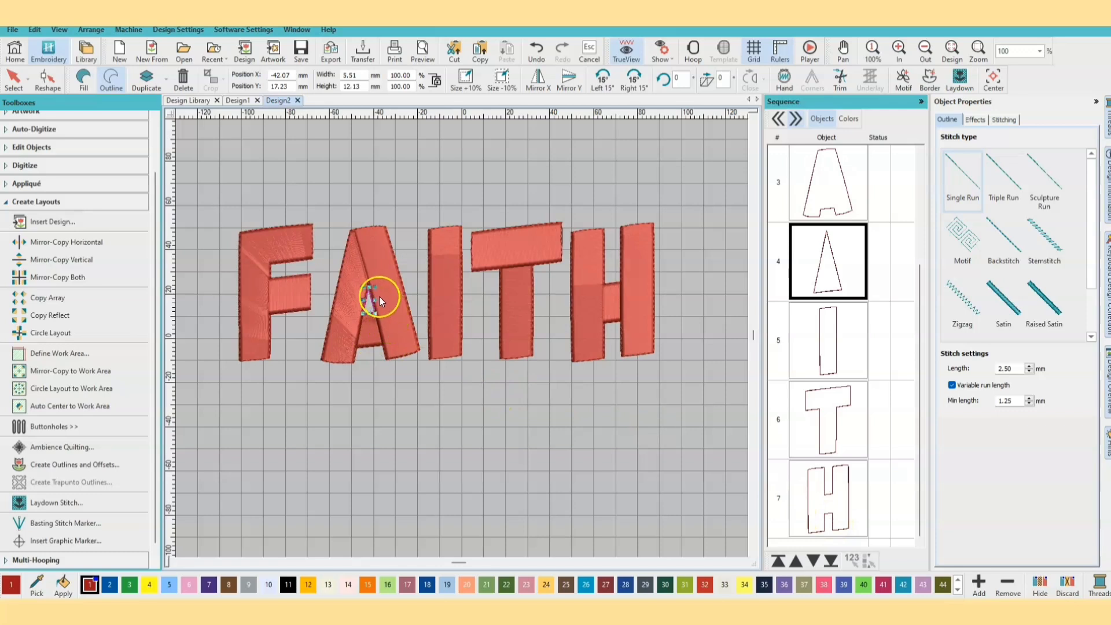
- Enlarge the outline of the A's inner triangle to about 9.1 mm wide and 20.1 mm high
mouse_move(375, 287)
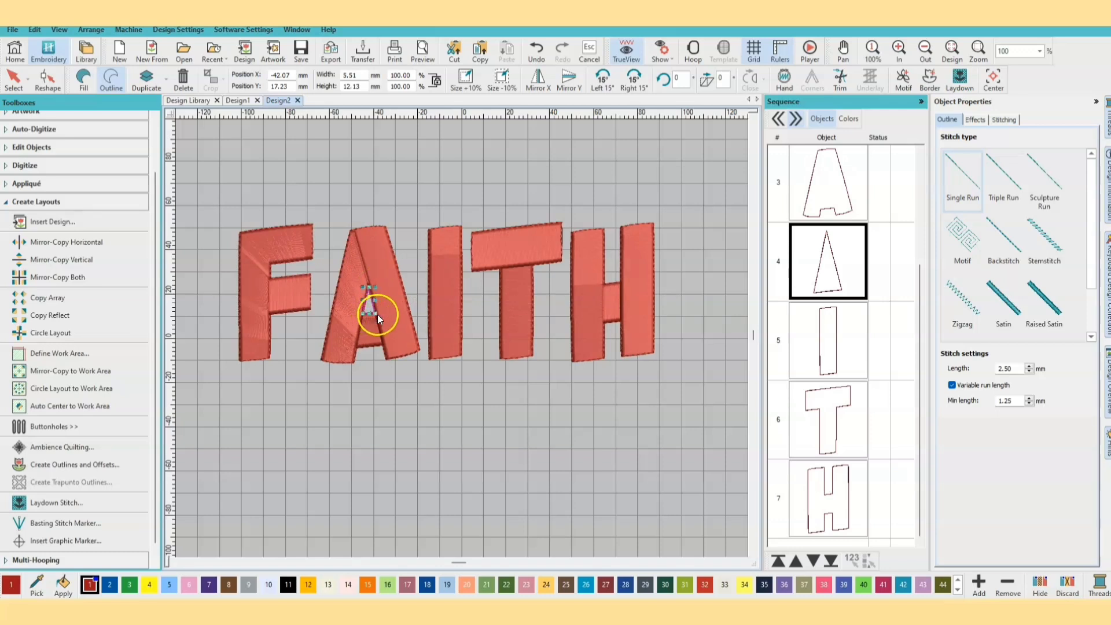
left_click_drag(361, 284, 362, 287)
left_click_drag(359, 285, 377, 274)
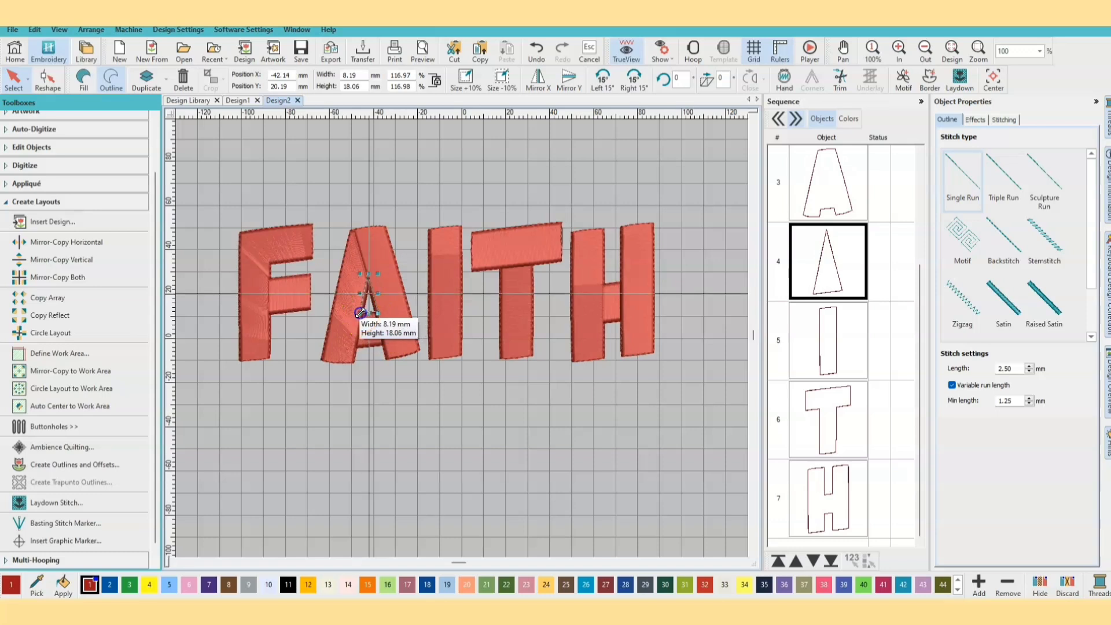
left_click_drag(376, 313, 382, 318)
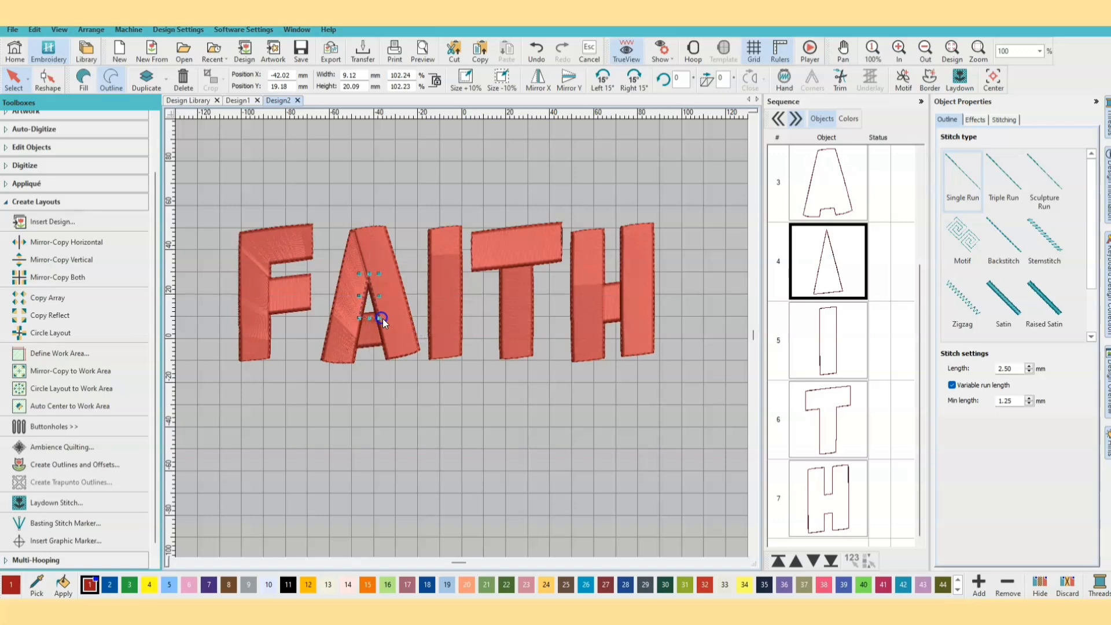
- Recolor the FAITH lettering fill with palette color 23, the pink thread
left_click(411, 422)
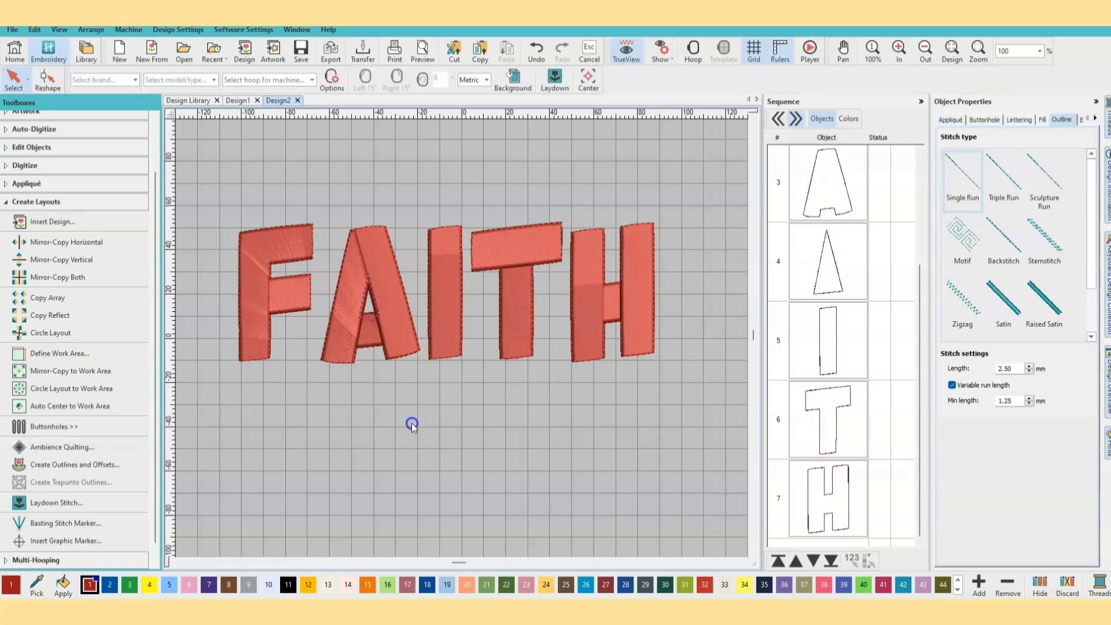
left_click(256, 359)
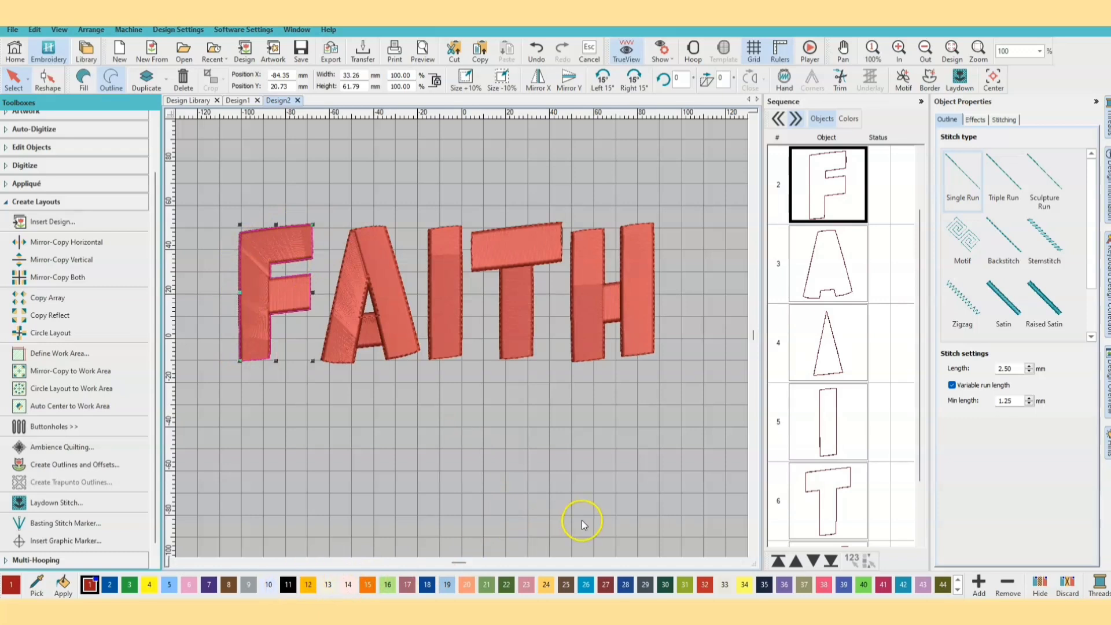
left_click(307, 425)
left_click(273, 246)
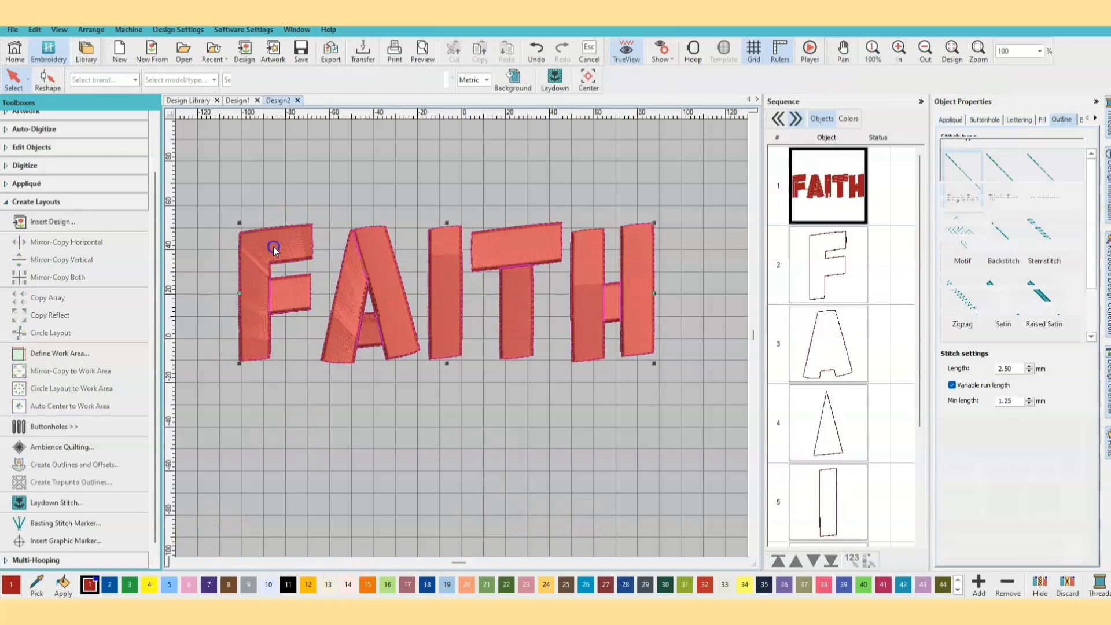
left_click(346, 586)
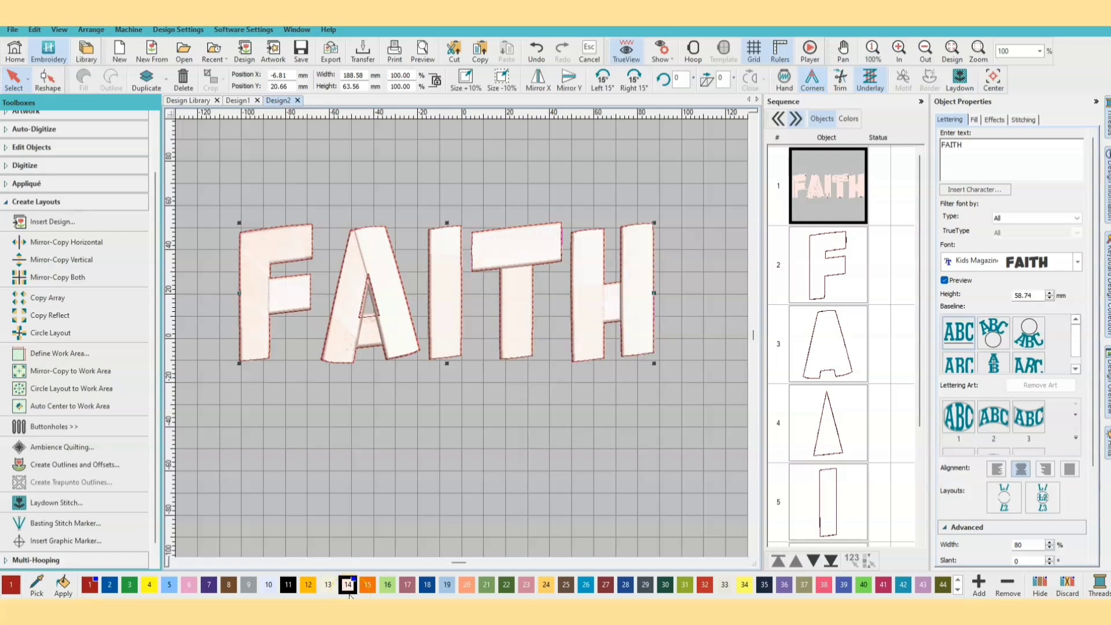
left_click(524, 586)
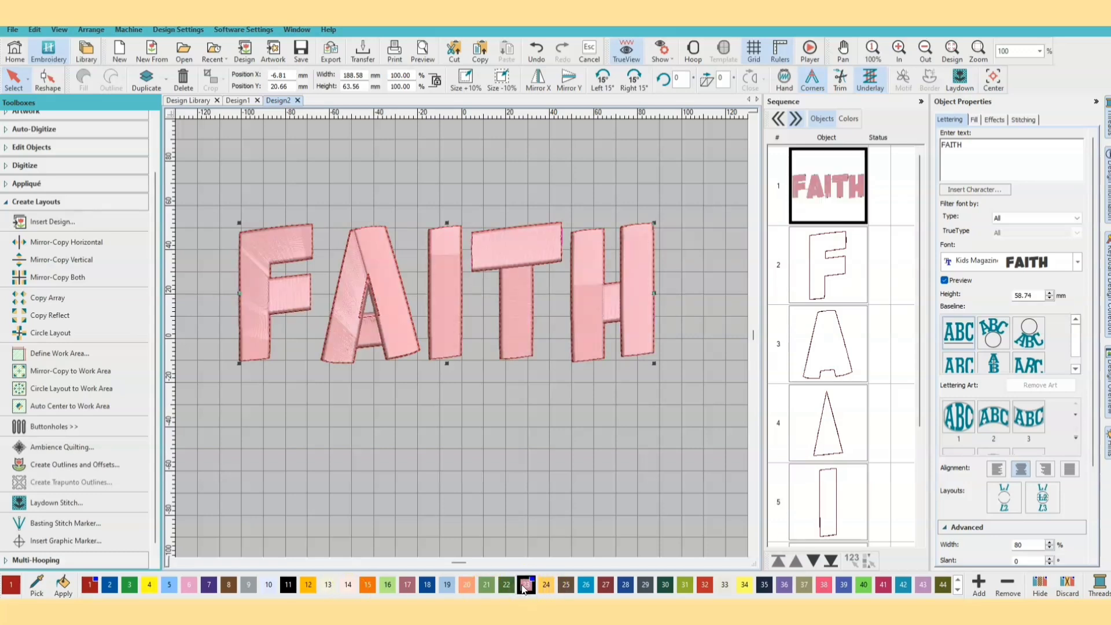
left_click(345, 436)
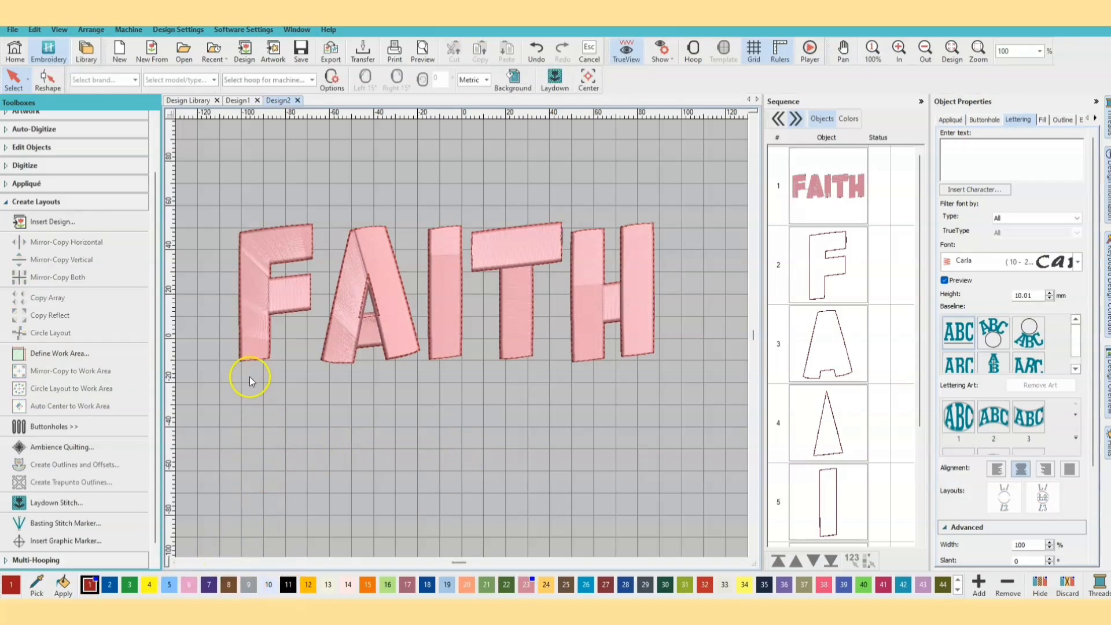
- Recolor the outline of the letter F with palette color 11, black
left_click(241, 357)
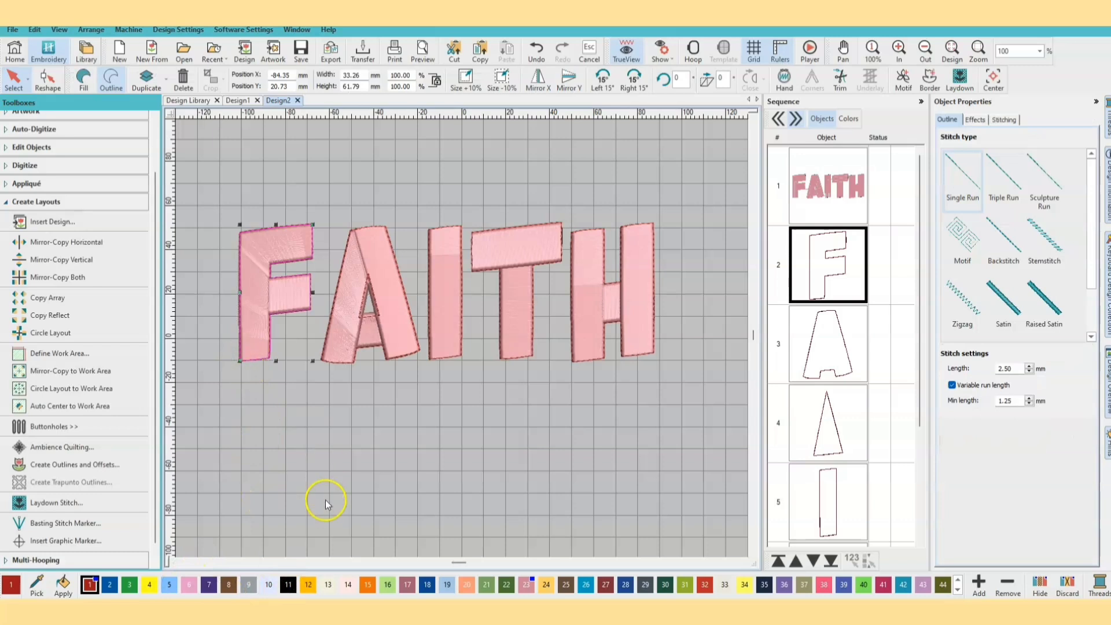
left_click(289, 585)
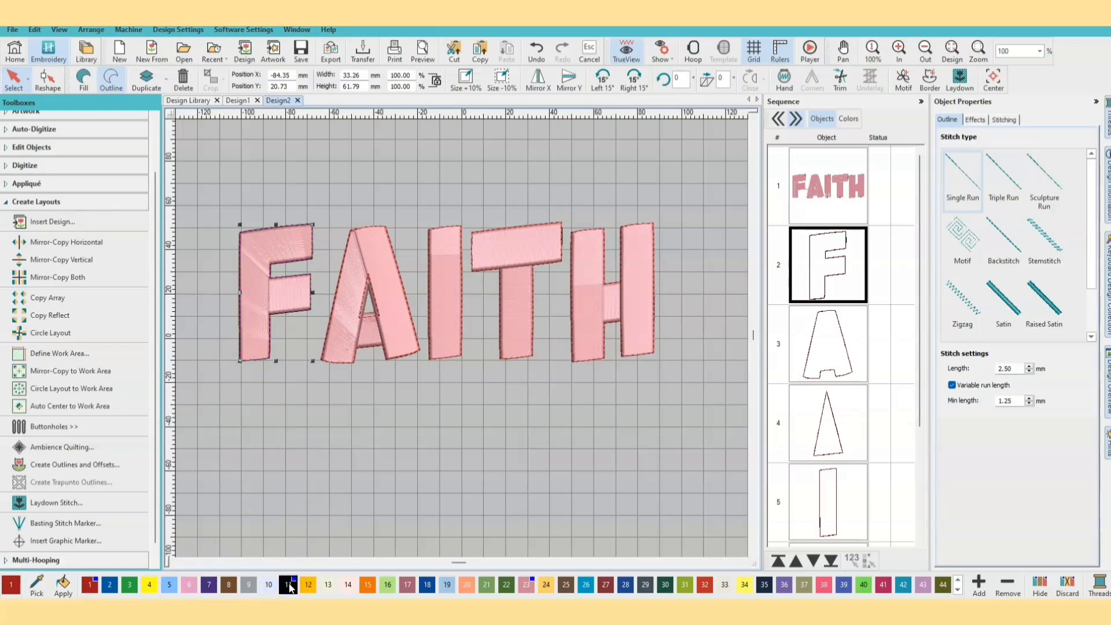
left_click(347, 341)
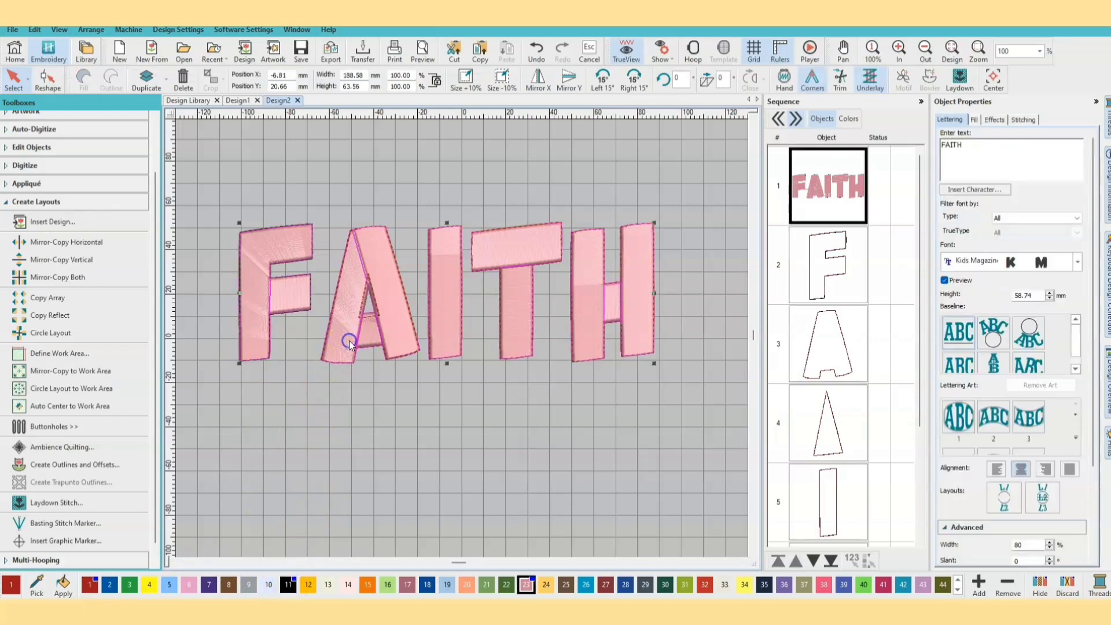
left_click(288, 585)
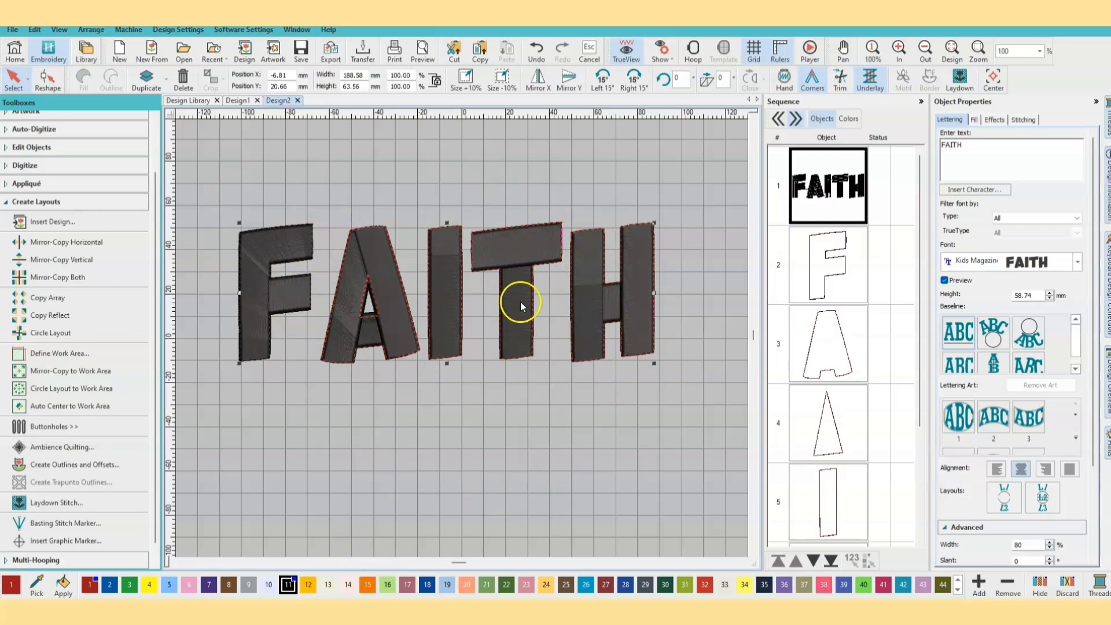
left_click(526, 584)
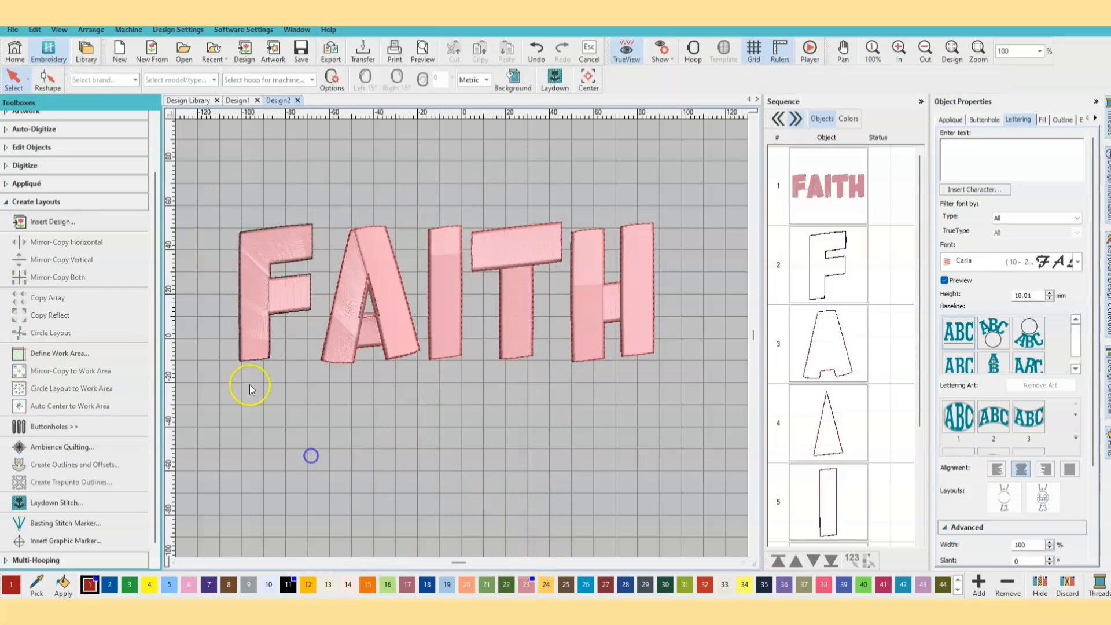
left_click(240, 356)
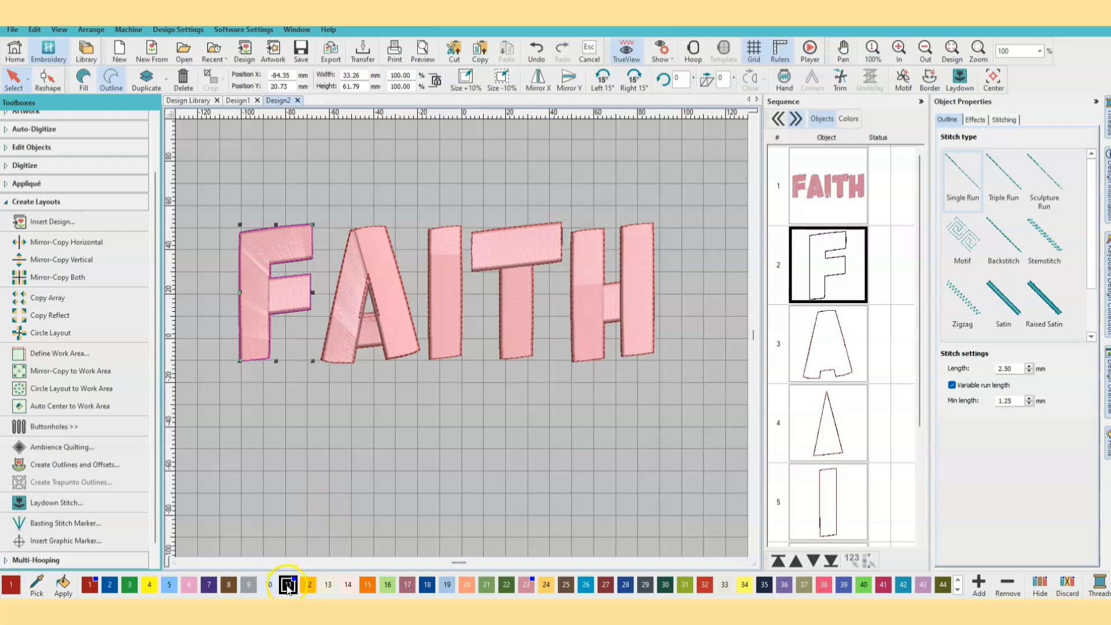
left_click(337, 450)
- Recolor the outer outline of the letter A with palette color 11, black
left_click(327, 348)
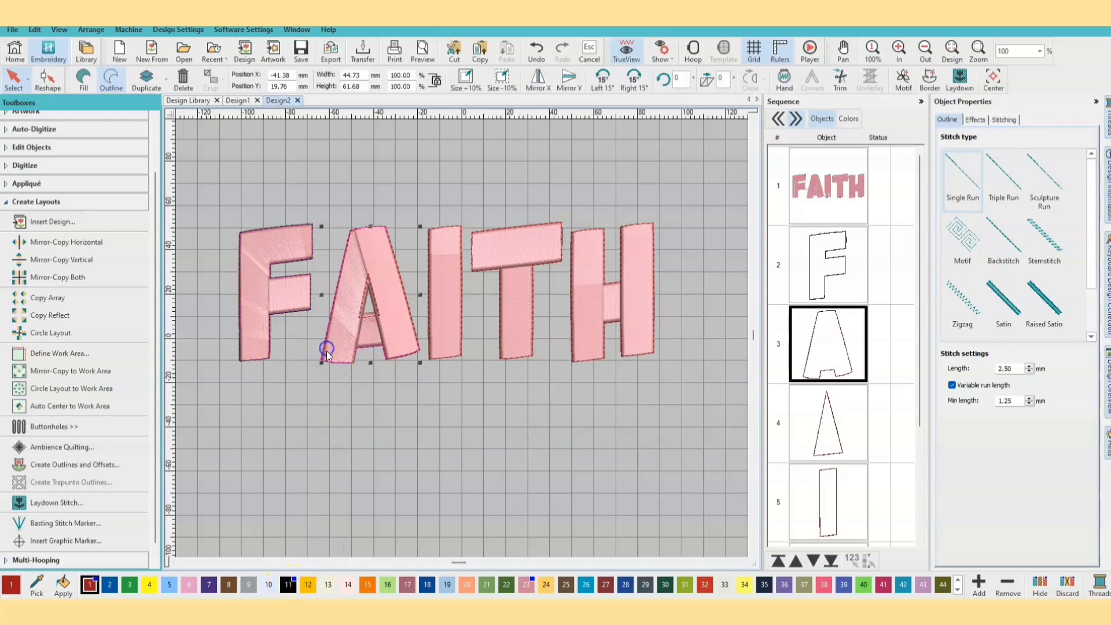
left_click(403, 480)
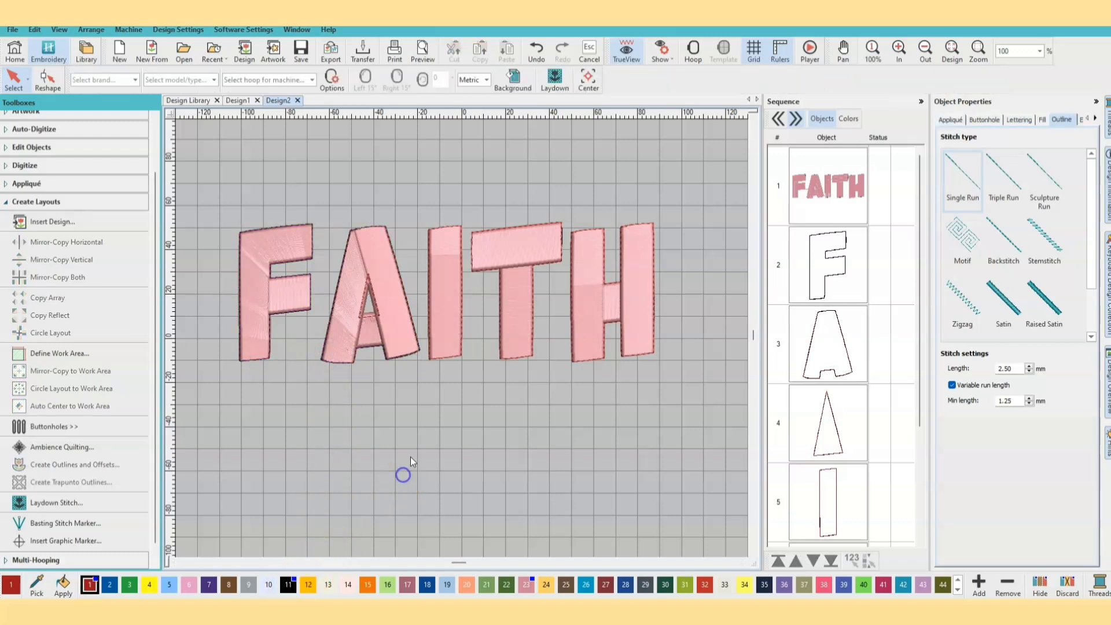
left_click(443, 346)
left_click(290, 585)
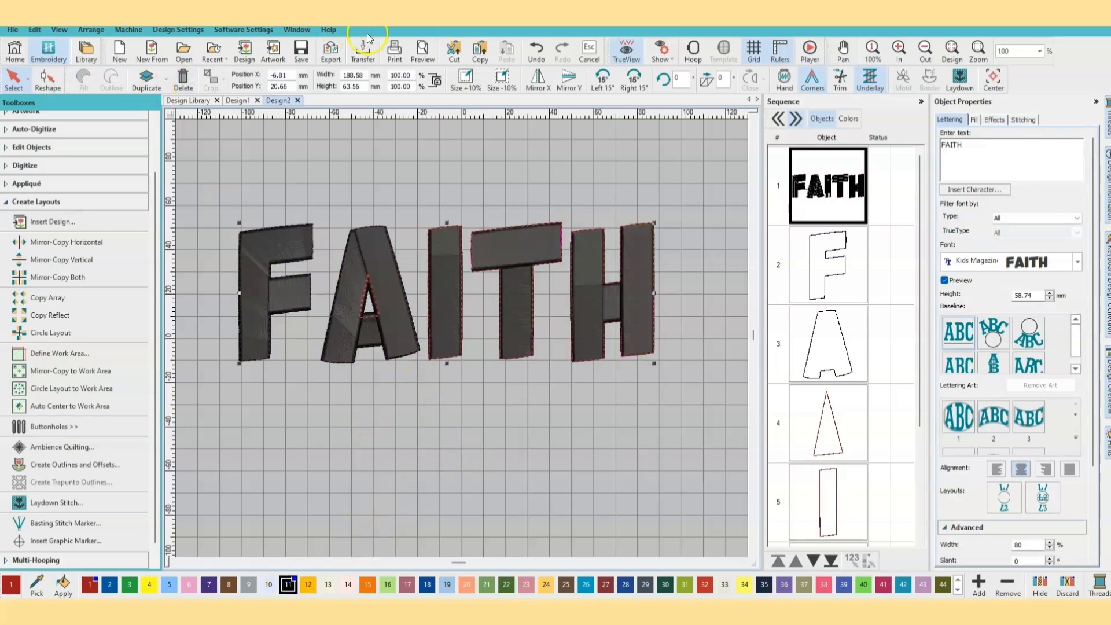
left_click(537, 50)
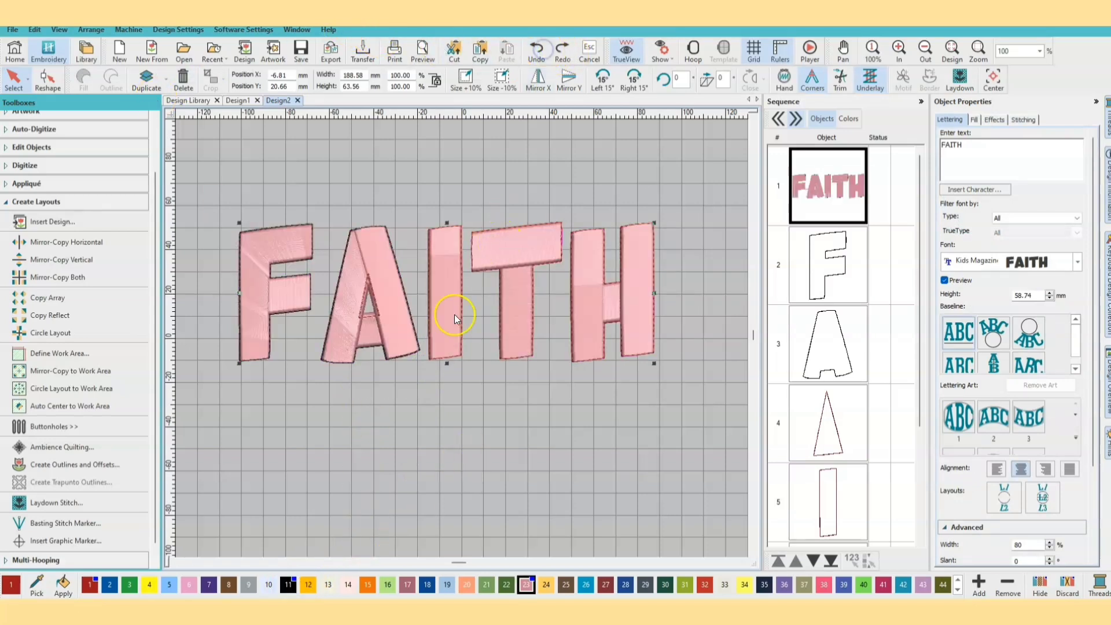
- Recolor the outlines of the letters I, T and H with palette color 11, black
left_click(428, 389)
left_click(429, 352)
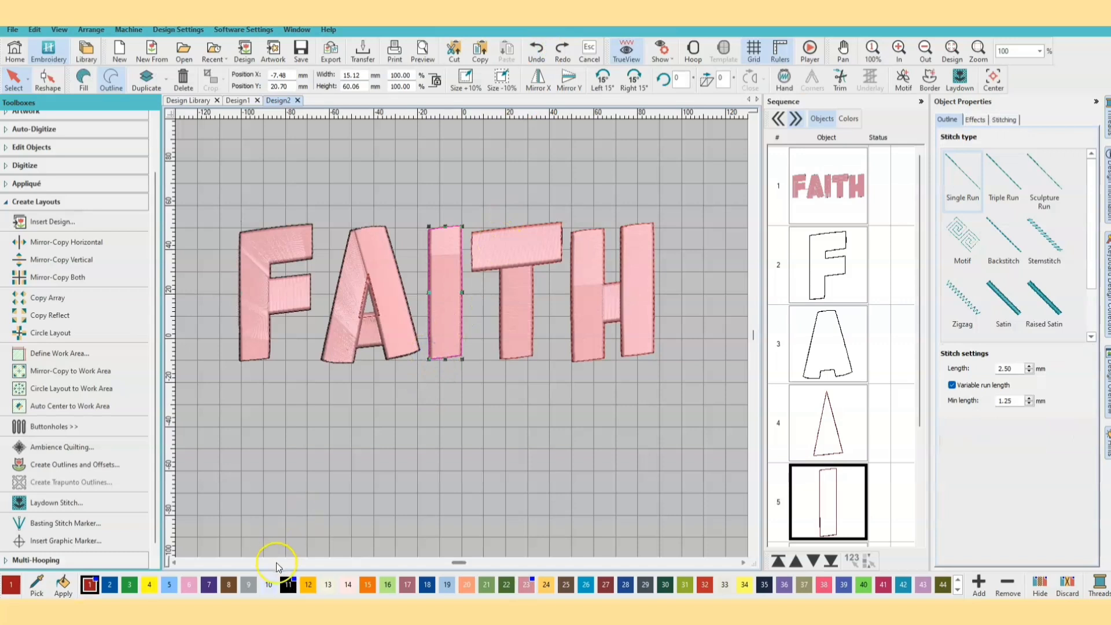
left_click(288, 584)
left_click(494, 373)
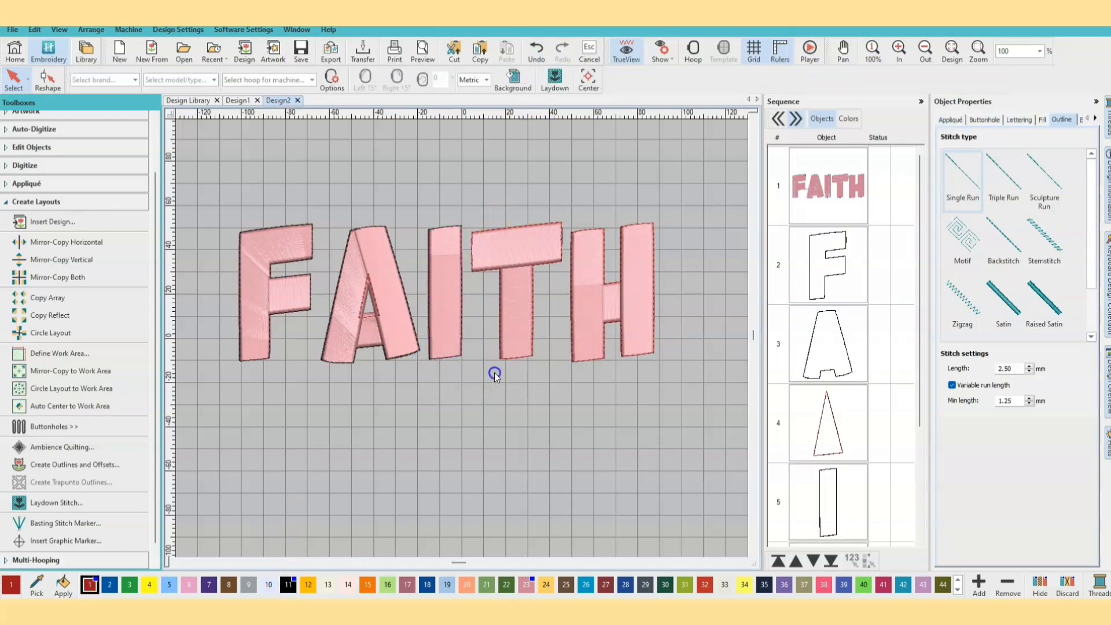
left_click(501, 356)
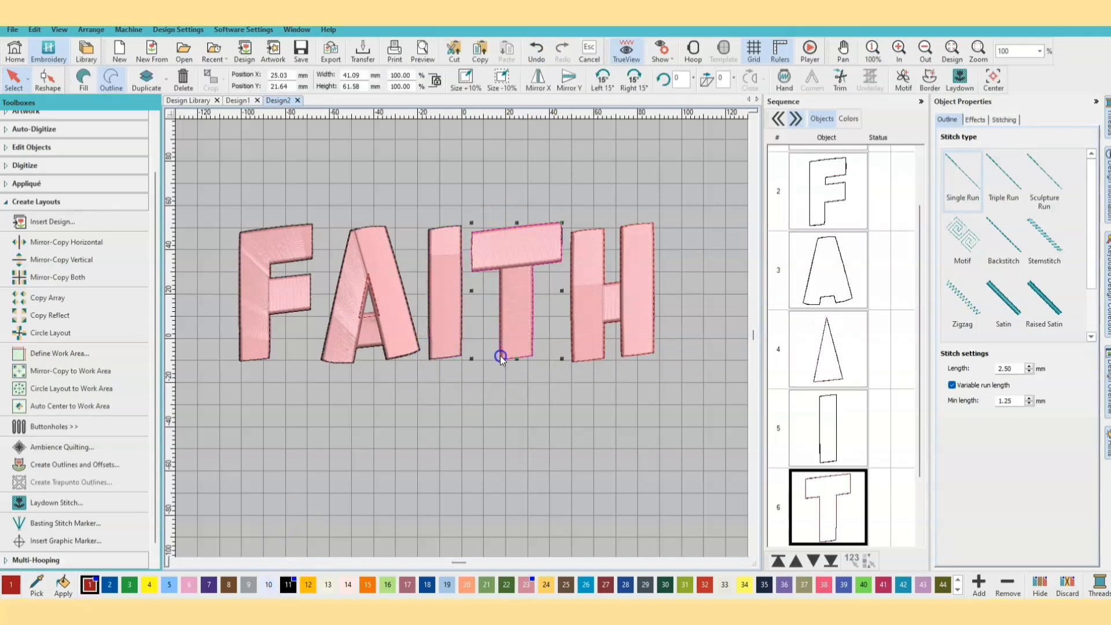
left_click(288, 585)
left_click(546, 471)
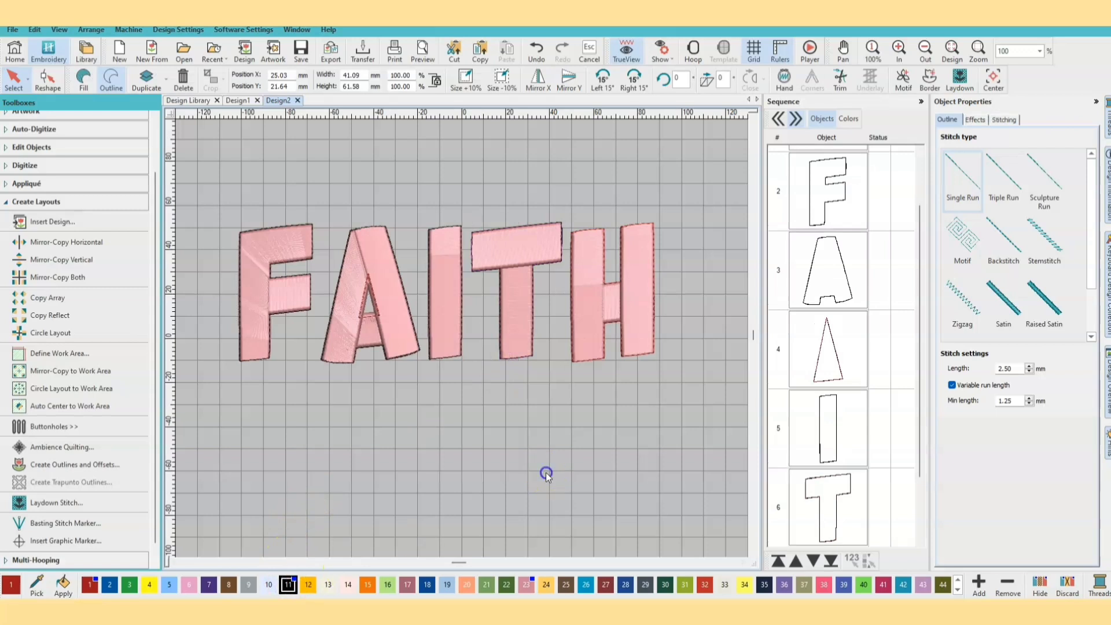
left_click(572, 351)
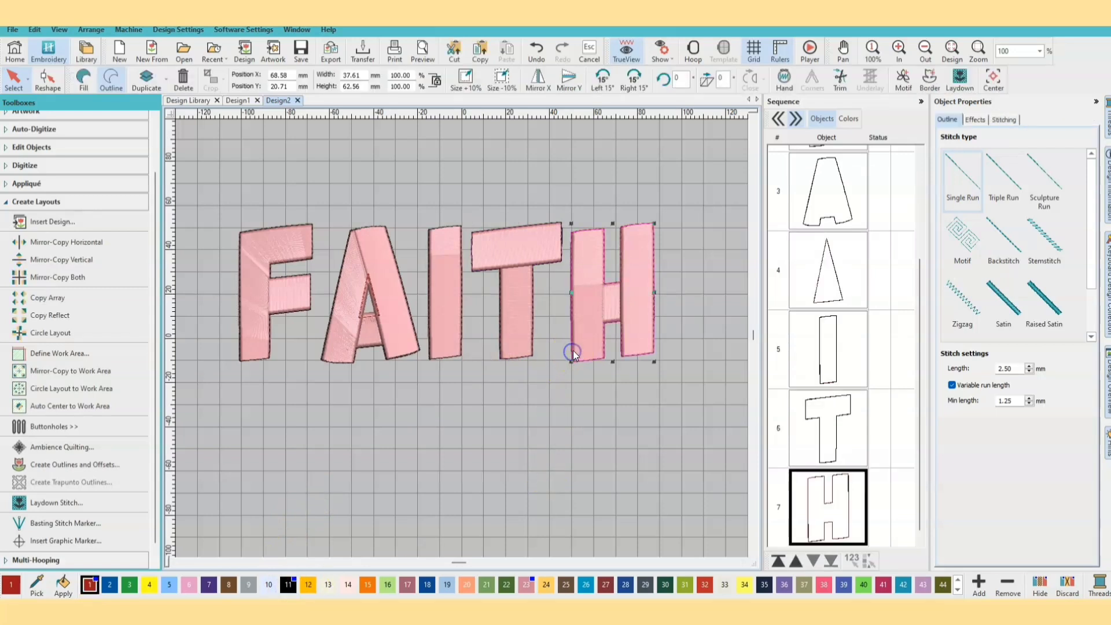
left_click(288, 585)
left_click(391, 467)
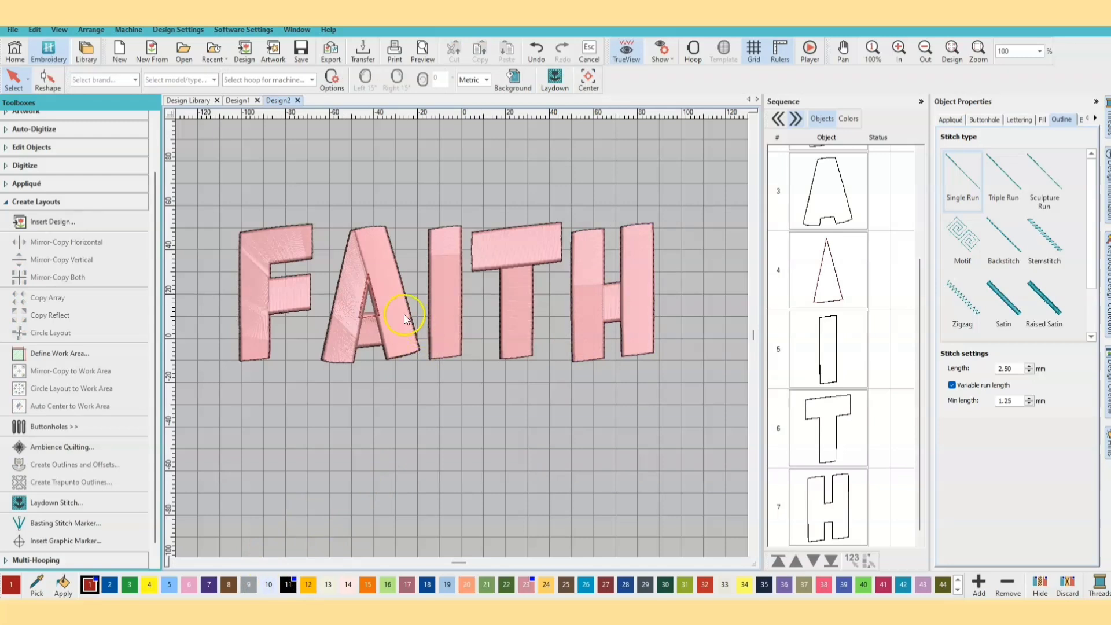
- Recolor the outline of the A's inner triangle with palette color 11, black
left_click(368, 317)
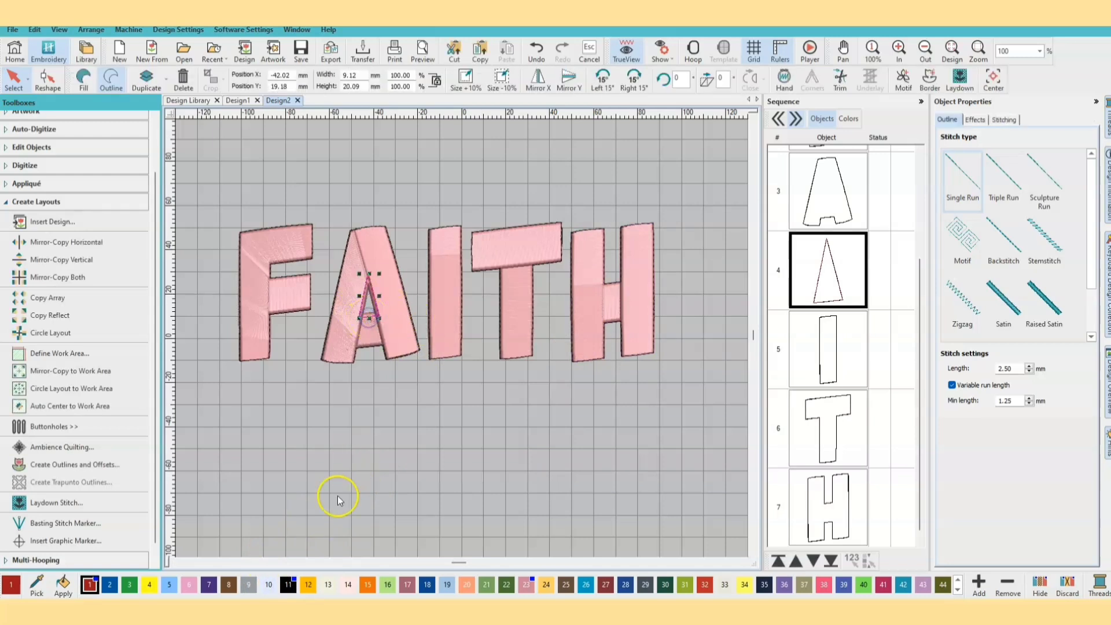
left_click(287, 584)
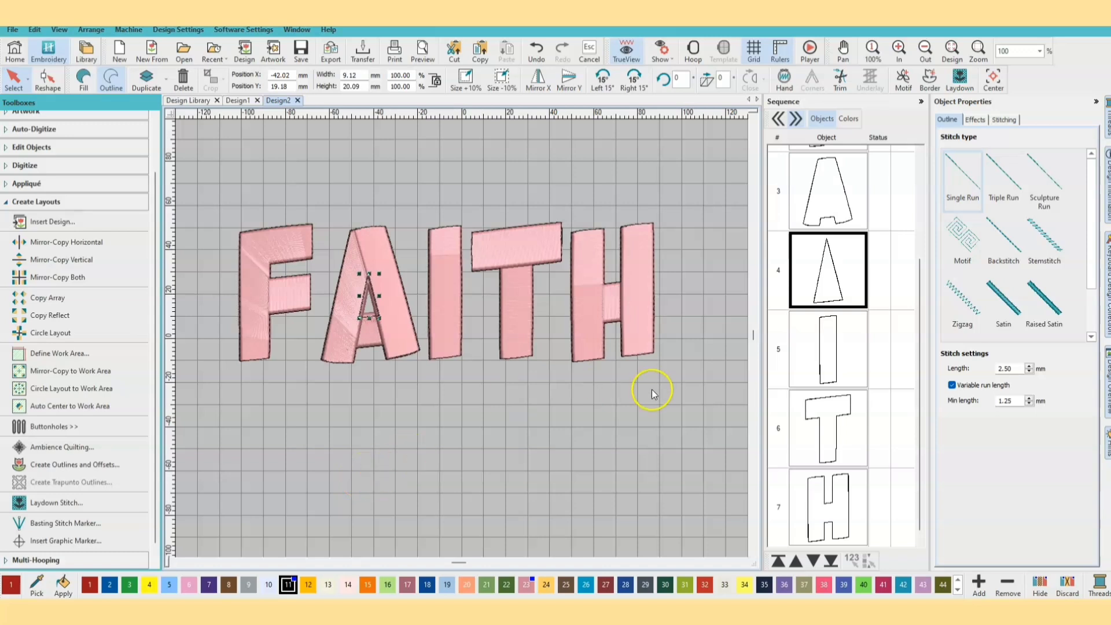
scroll(788, 442, "up", 3)
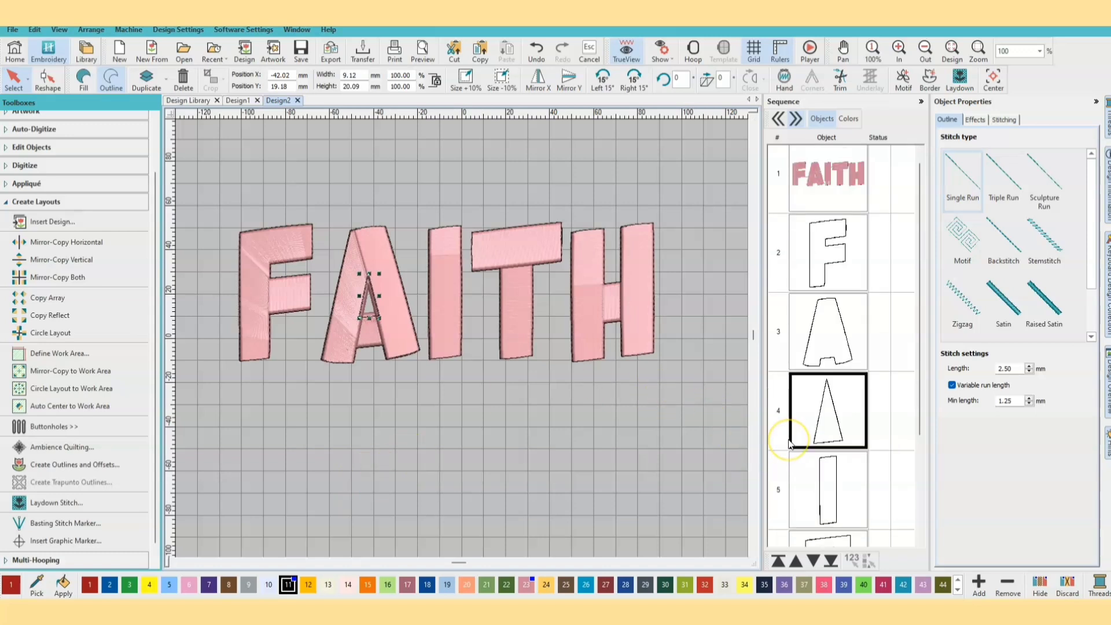
scroll(788, 443, "up", 1)
left_click(672, 461)
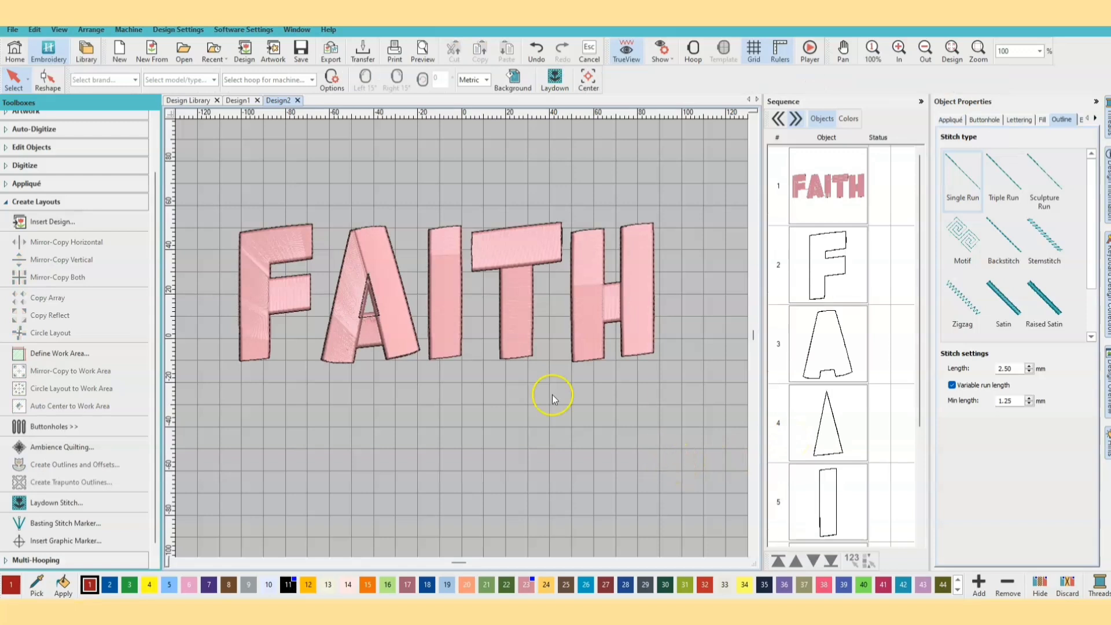
- Delete the filled FAITH lettering object, keeping only the run-stitch letter outlines
left_click(816, 193)
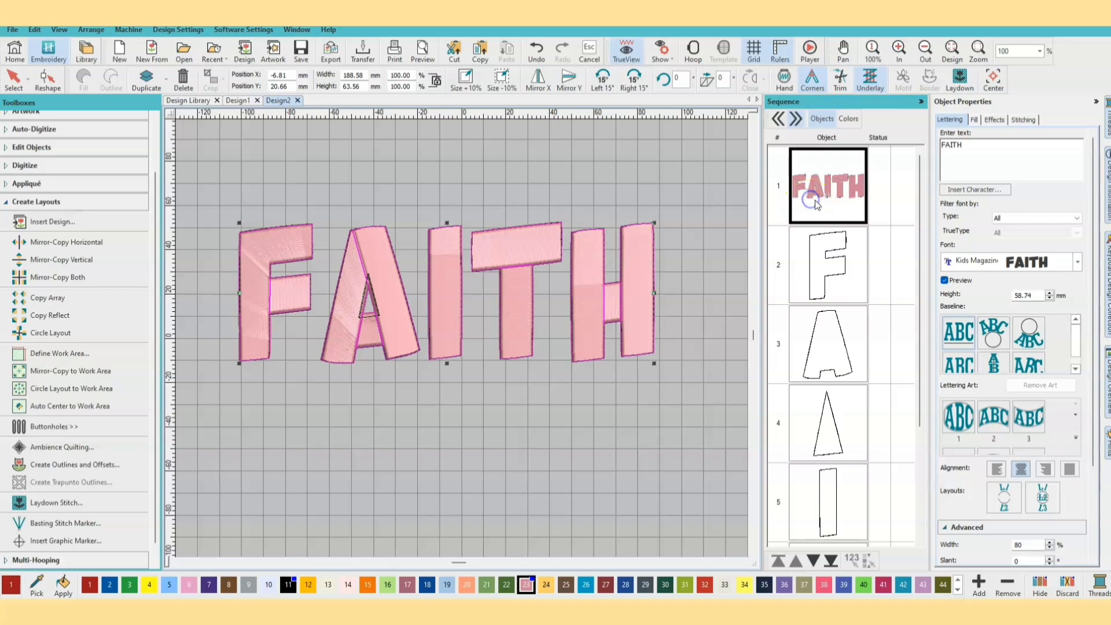
key("Delete")
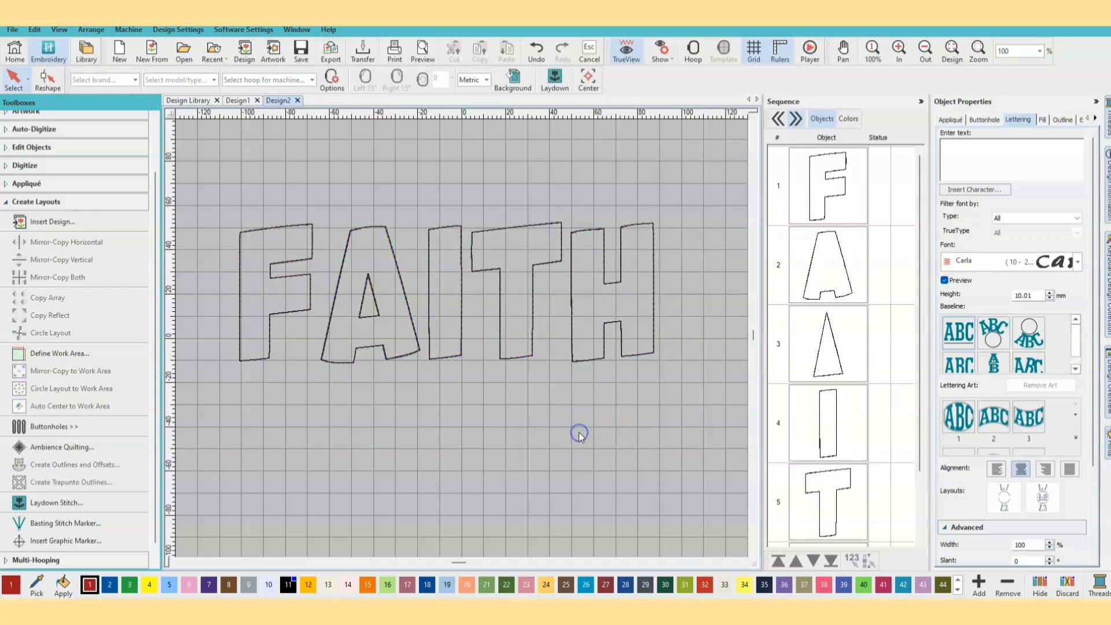
- Enlarge the outline of the A's inner triangle to about 12.4 mm wide and 27.3 mm high
scroll(426, 412, "up", 2)
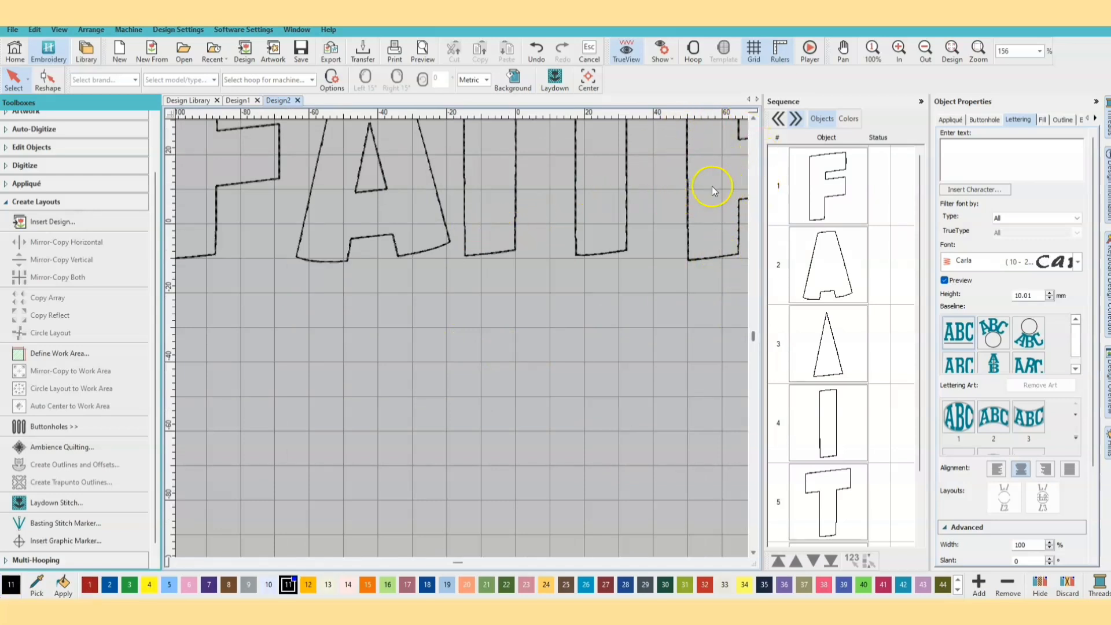
left_click(754, 119)
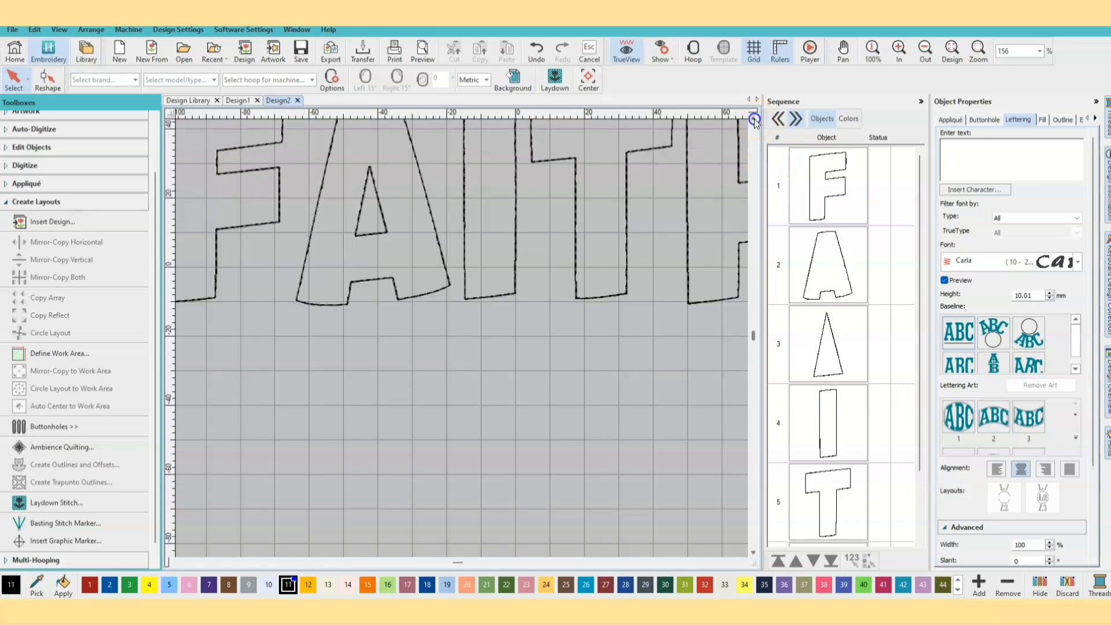
left_click(754, 119)
left_click(753, 119)
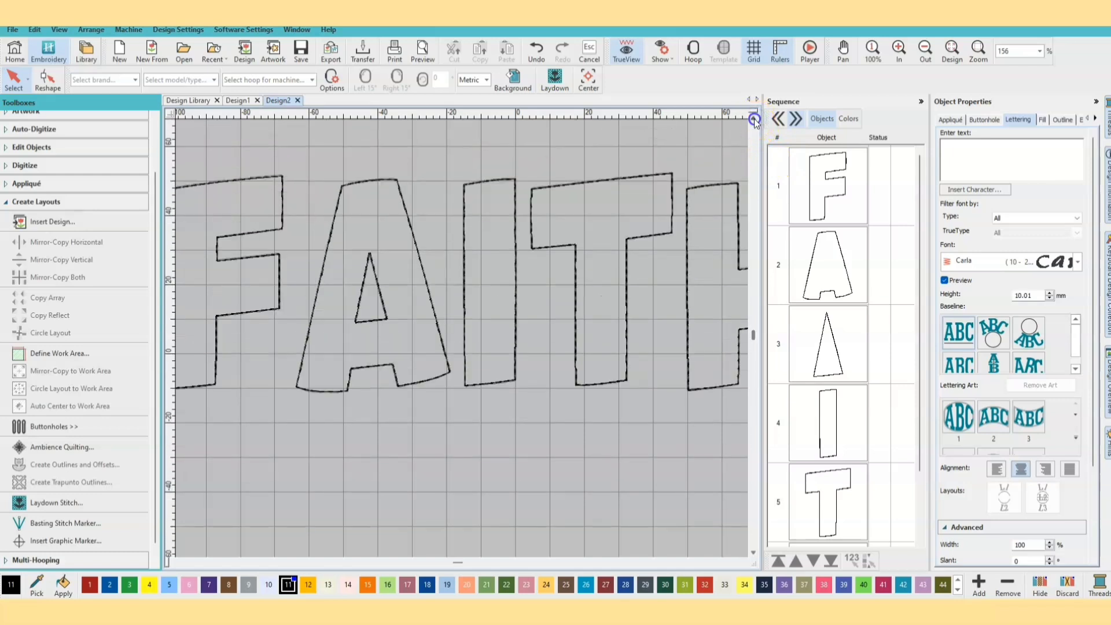
left_click(384, 314)
left_click_drag(387, 257, 352, 244)
left_click_drag(391, 321, 349, 328)
left_click_drag(392, 243, 394, 237)
left_click_drag(352, 327, 348, 328)
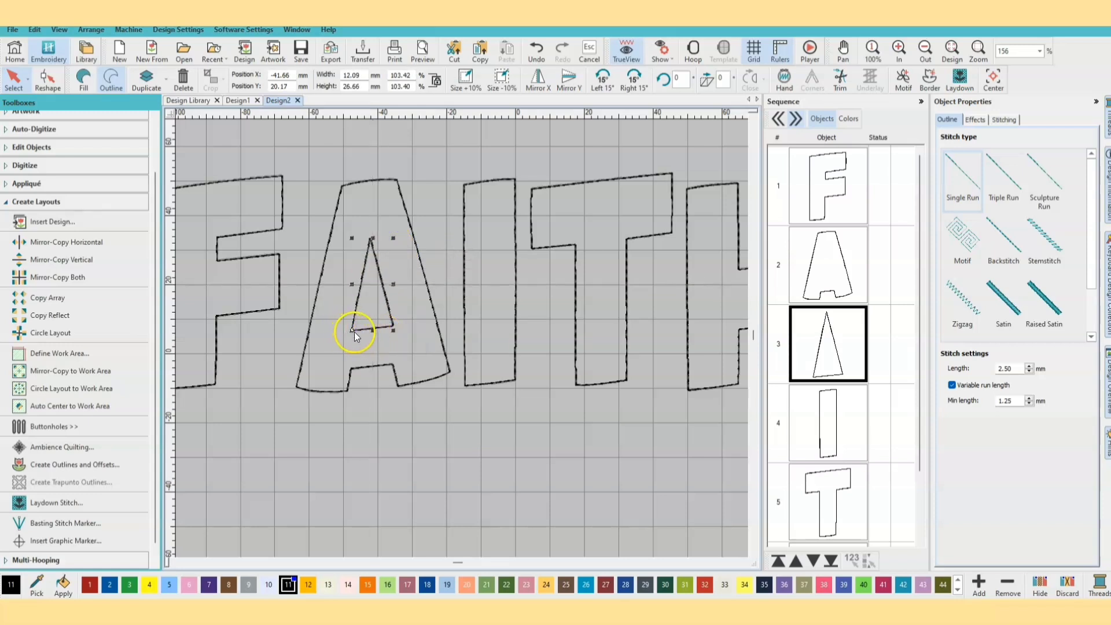
left_click_drag(355, 332, 349, 333)
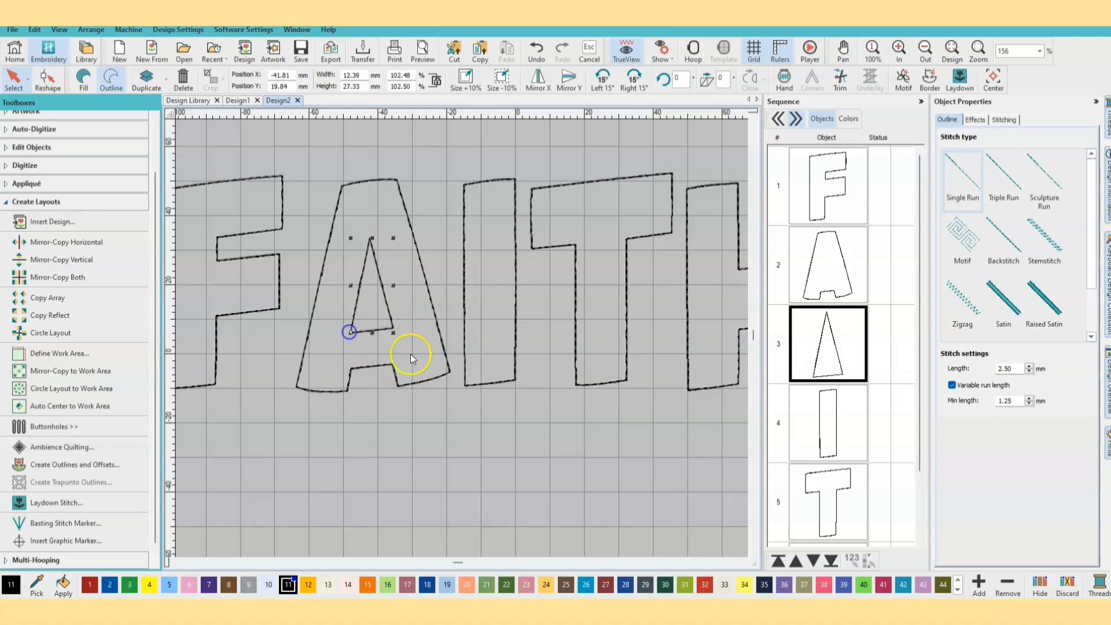
left_click(508, 475)
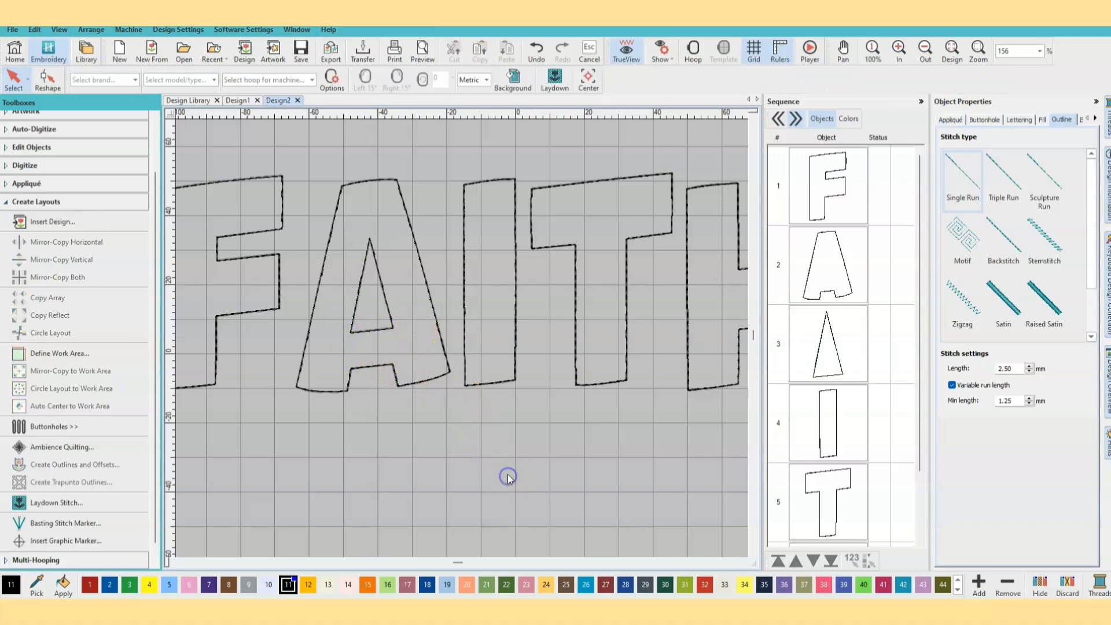
left_click(370, 241)
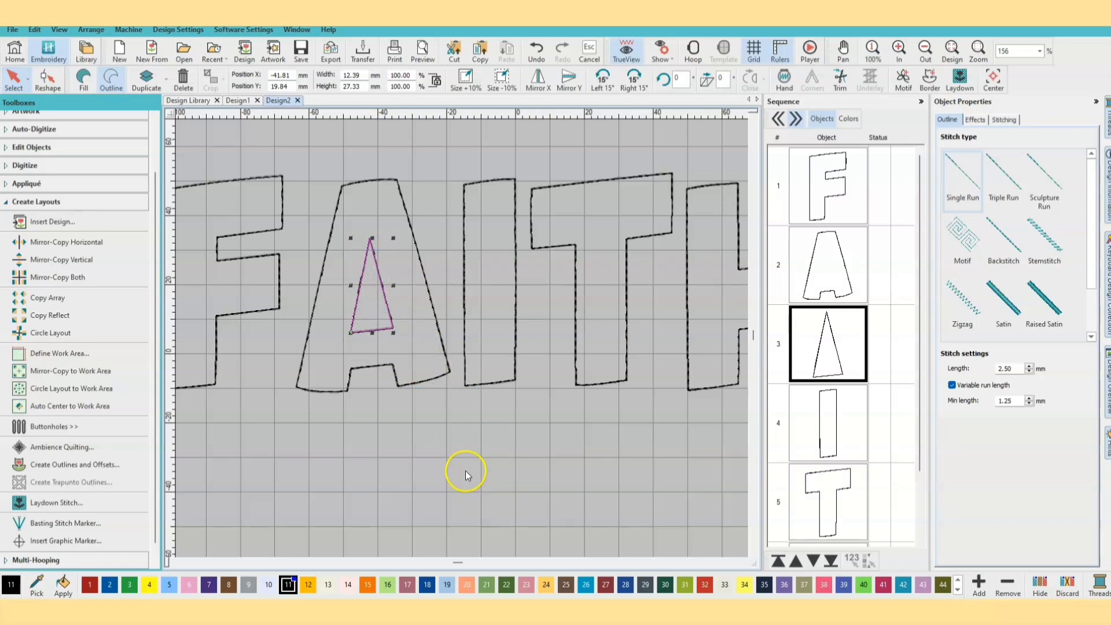
- Examine the run-stitch outlines of all the FAITH letters up close, from the H back to the F
scroll(465, 471, "up", 1)
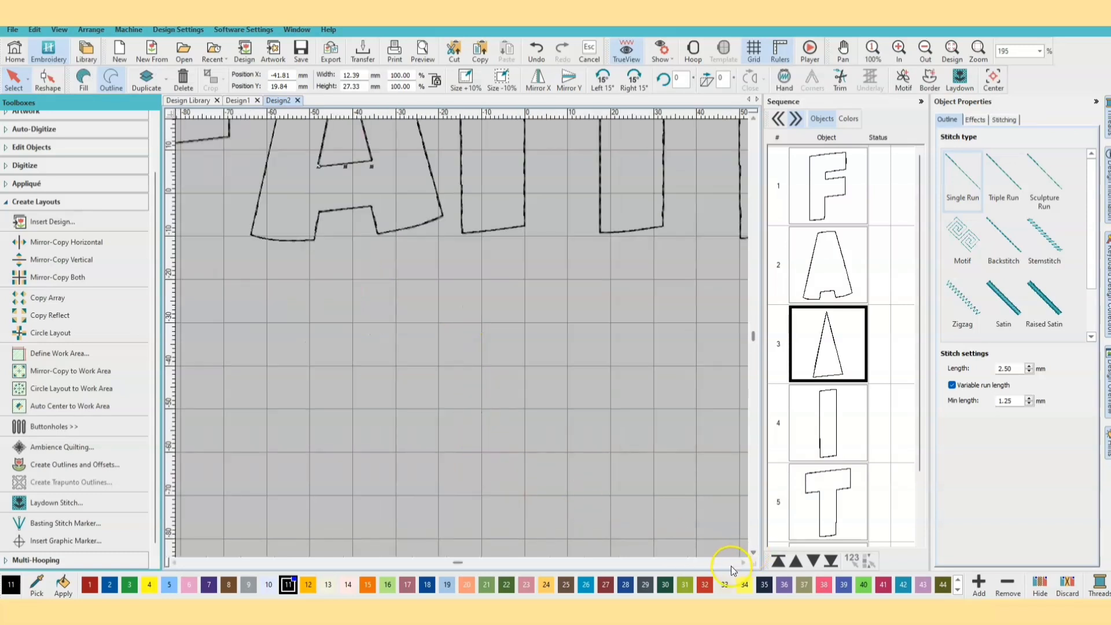
left_click(743, 562)
left_click(743, 562)
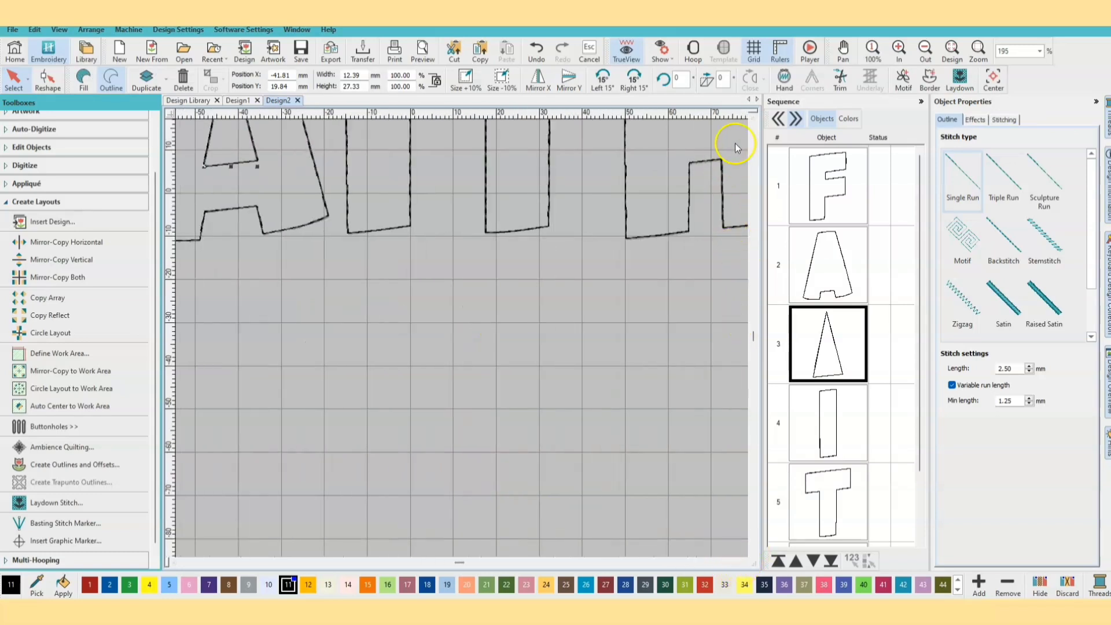
left_click(753, 121)
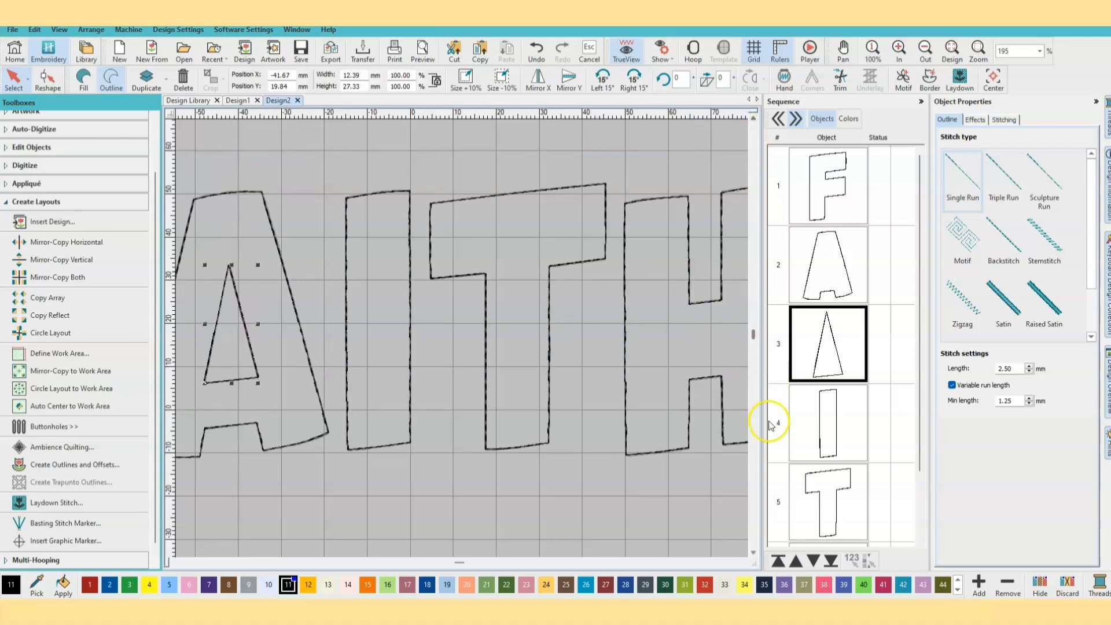
left_click(742, 562)
left_click(743, 563)
left_click(742, 563)
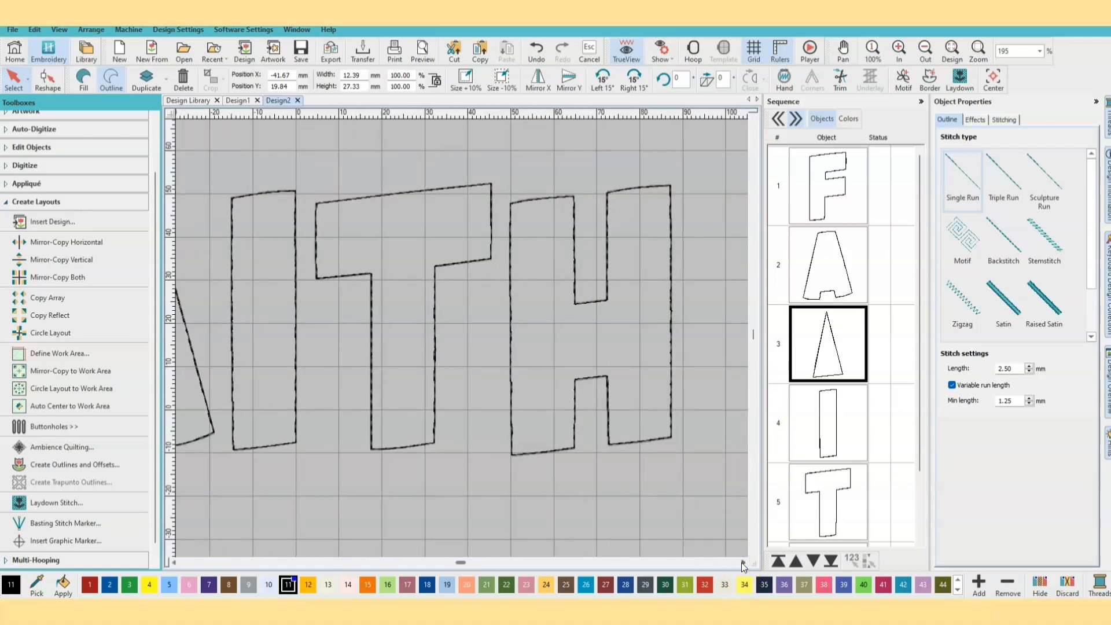
left_click(172, 563)
left_click(172, 563)
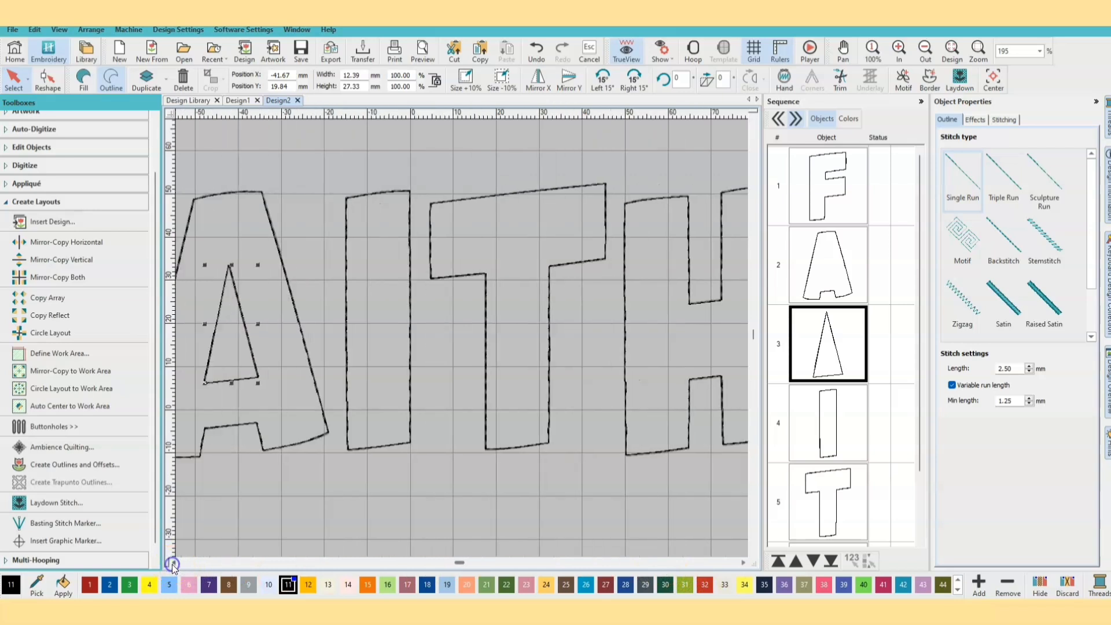
left_click(172, 562)
left_click(172, 562)
left_click(172, 563)
left_click(172, 563)
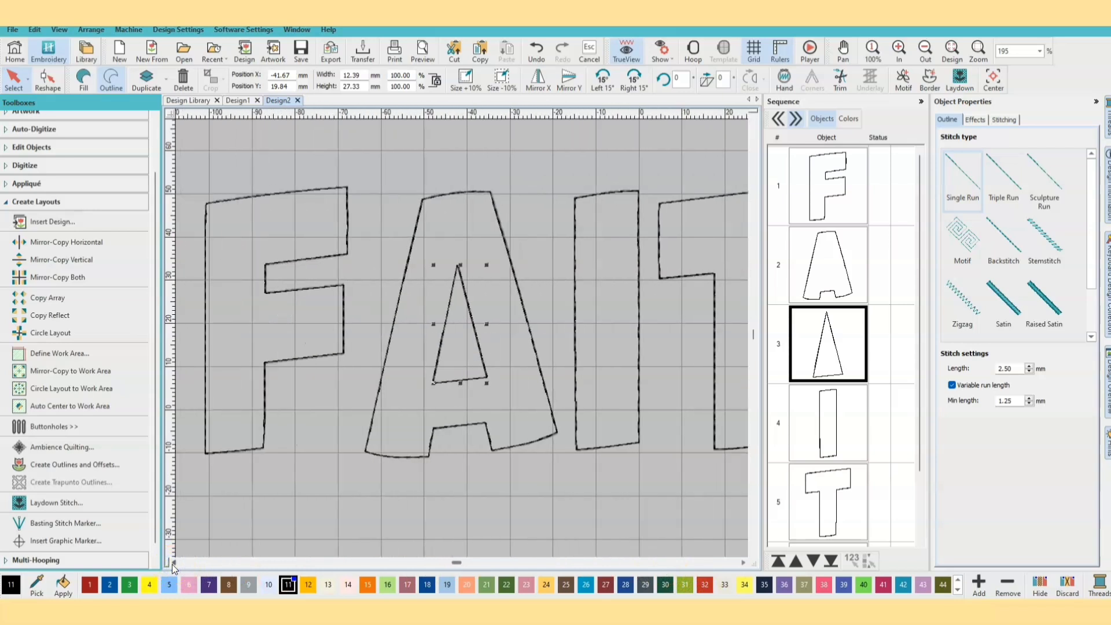
- Select all the run-stitch outlines of the word FAITH together, including the A's inner triangle
scroll(481, 501, "down", 1)
scroll(462, 337, "down", 1)
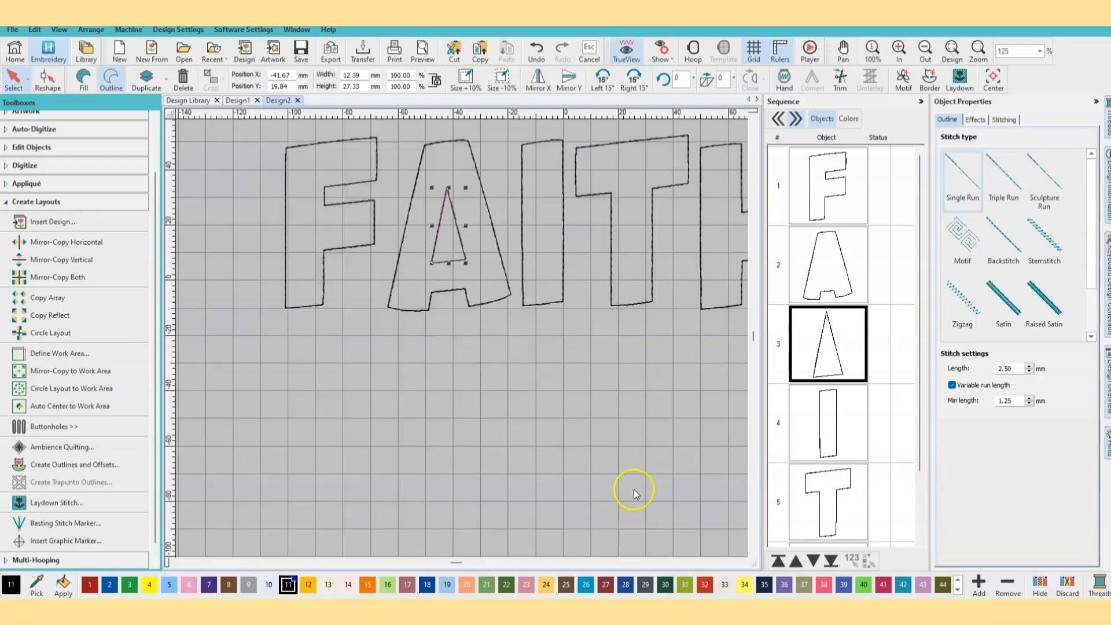
scroll(737, 550, "down", 3)
scroll(461, 338, "down", 1)
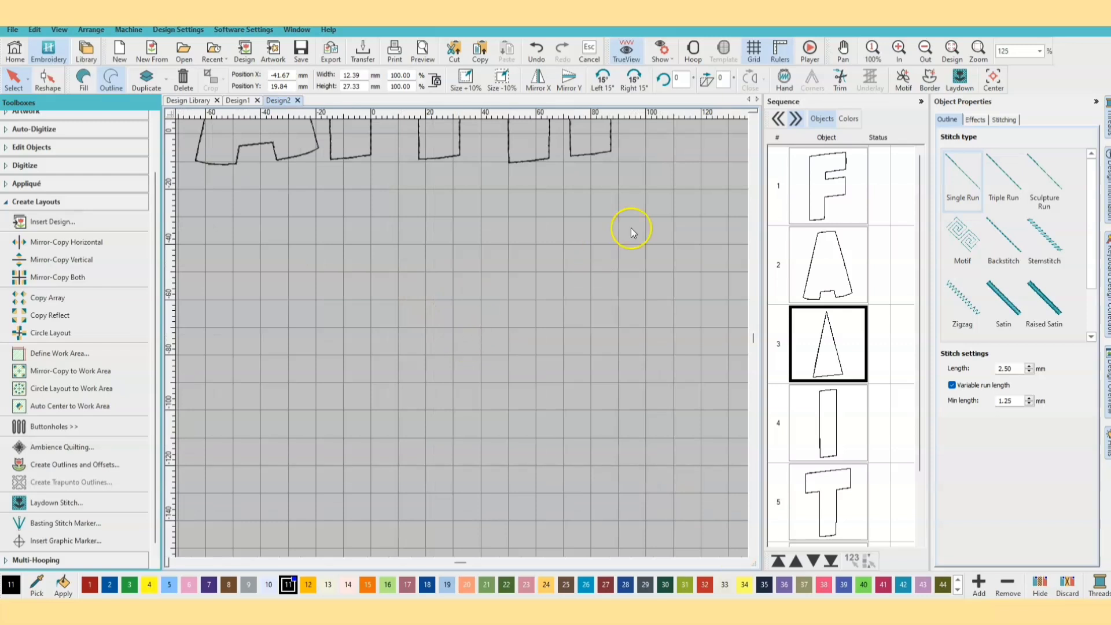
left_click(753, 118)
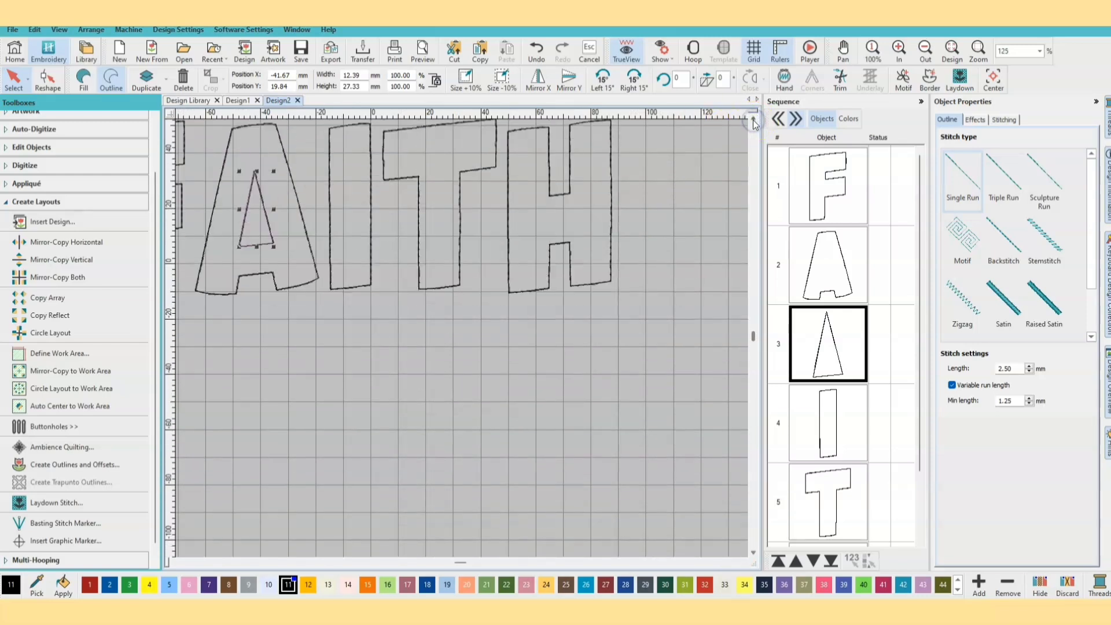
left_click(753, 120)
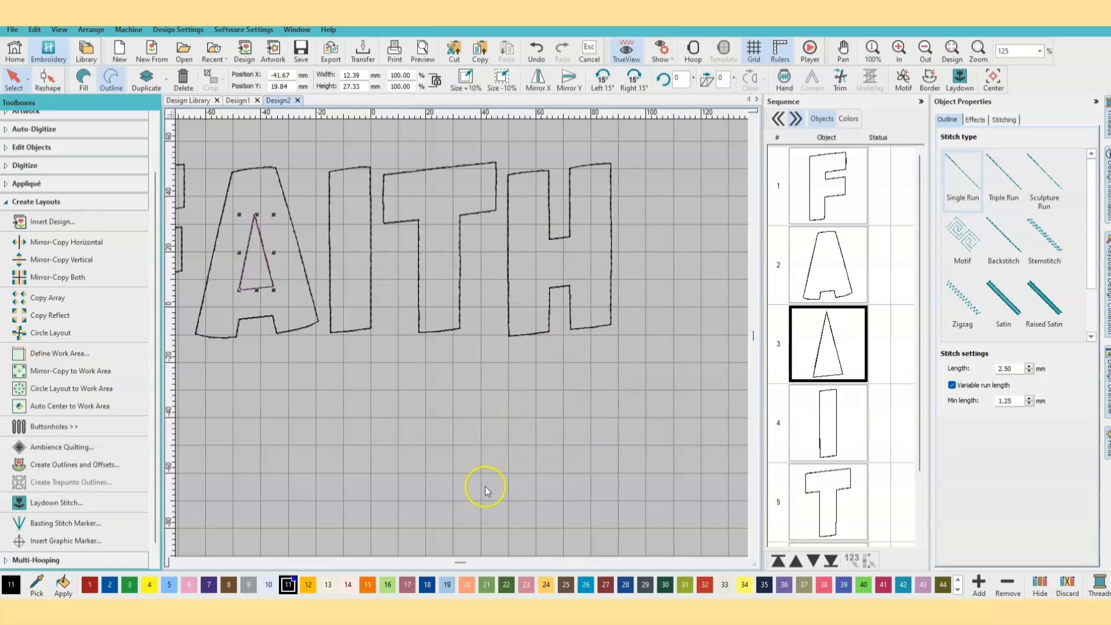
left_click(175, 564)
left_click(175, 564)
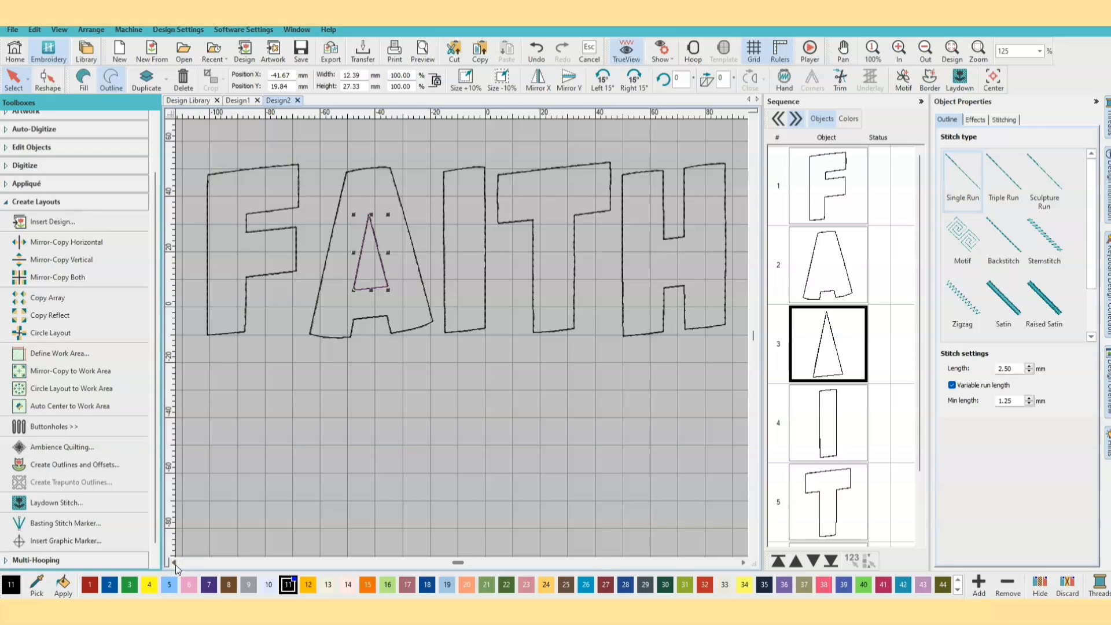
left_click(304, 491)
left_click(210, 182)
left_click(641, 330)
left_click_drag(640, 329, 602, 350)
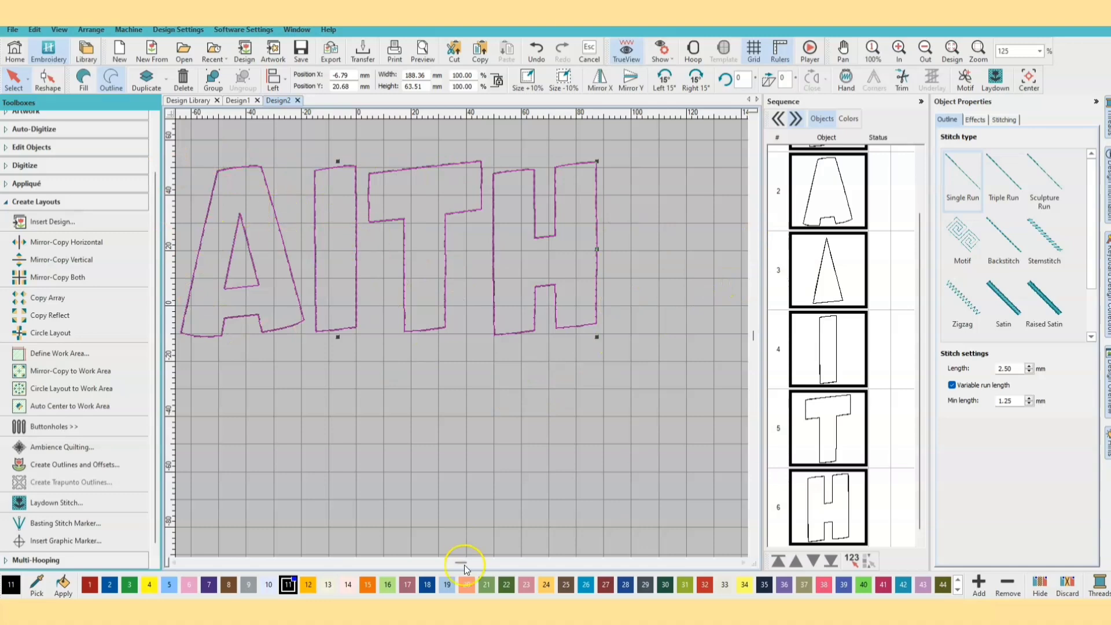
- Duplicate the complete set of selected FAITH outlines in place three times, then deselect everything
scroll(275, 499, "up", 1)
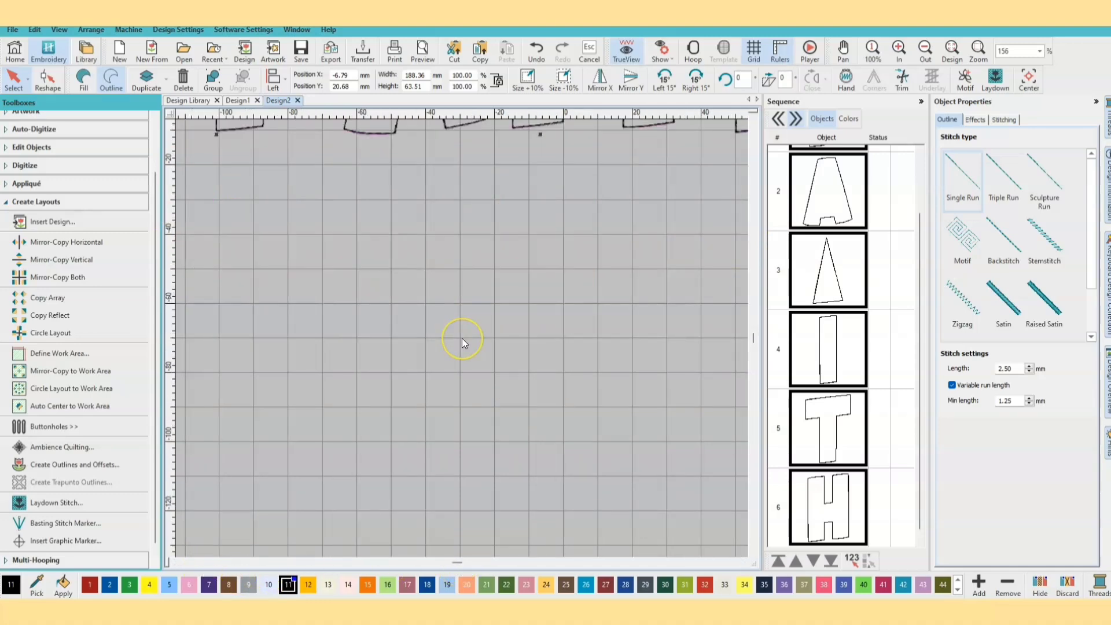
scroll(462, 337, "down", 1)
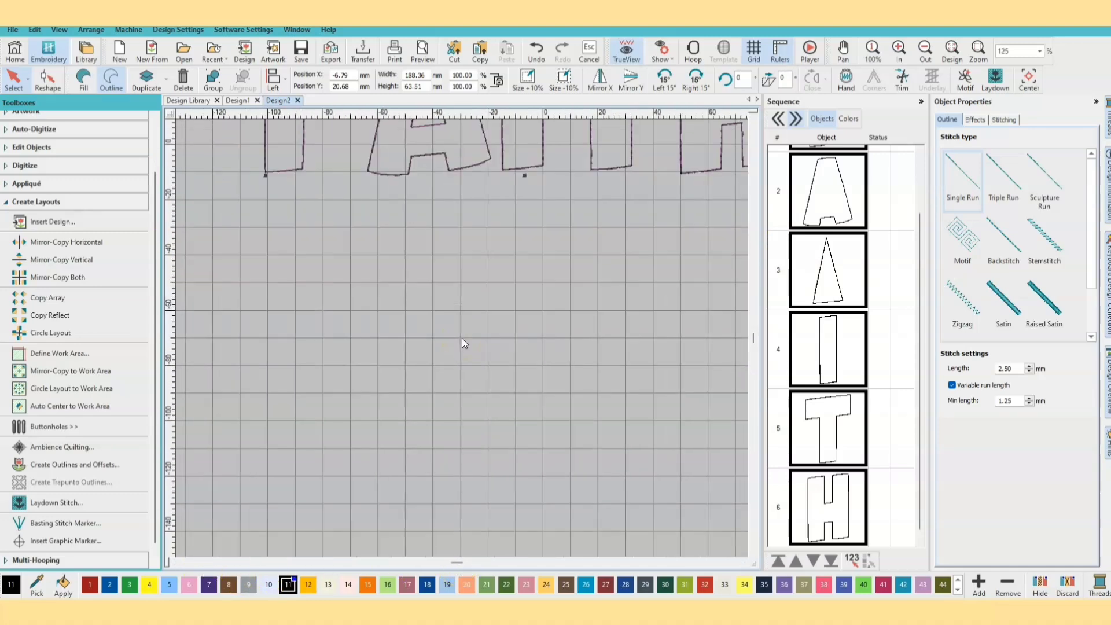
scroll(462, 338, "down", 1)
scroll(461, 338, "down", 1)
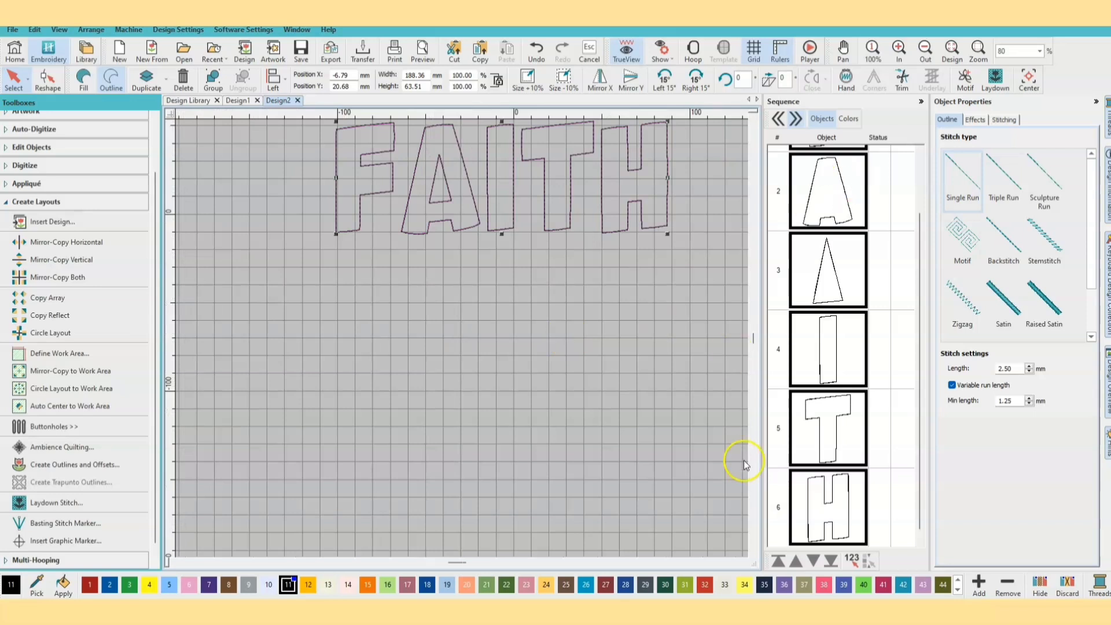
left_click(740, 562)
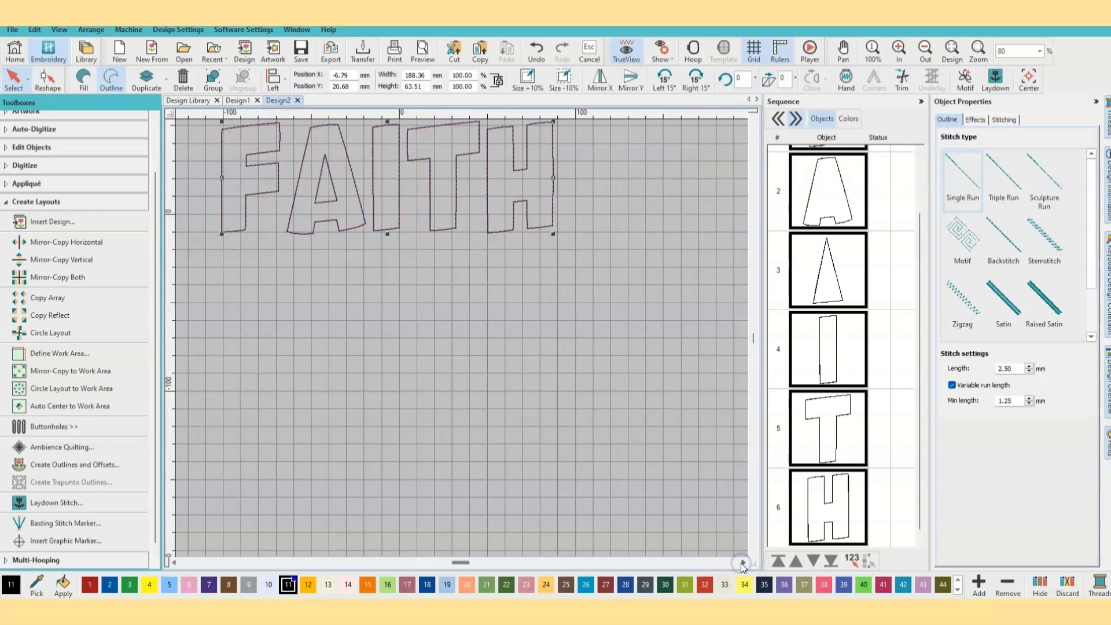
left_click(753, 119)
left_click(753, 119)
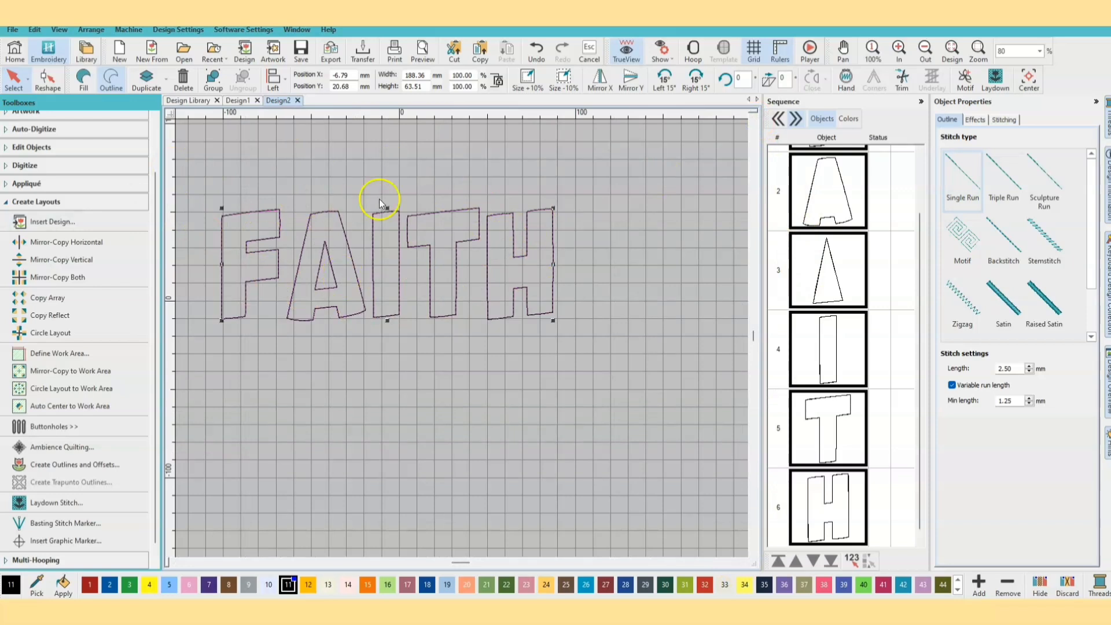
scroll(877, 222, "up", 2)
scroll(879, 227, "down", 2)
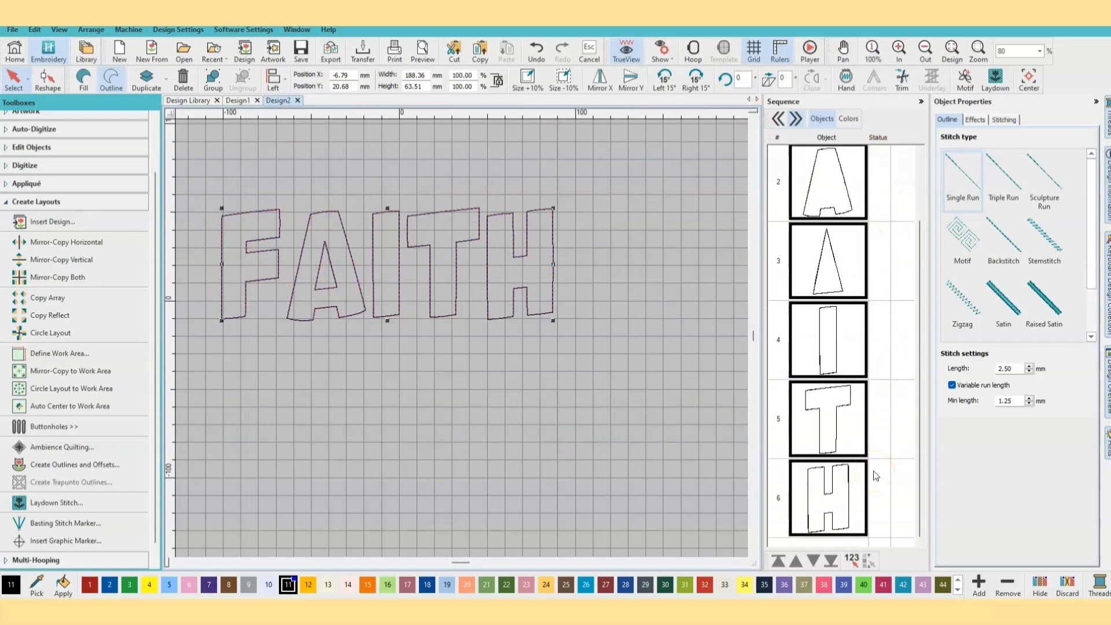
right_click(809, 245)
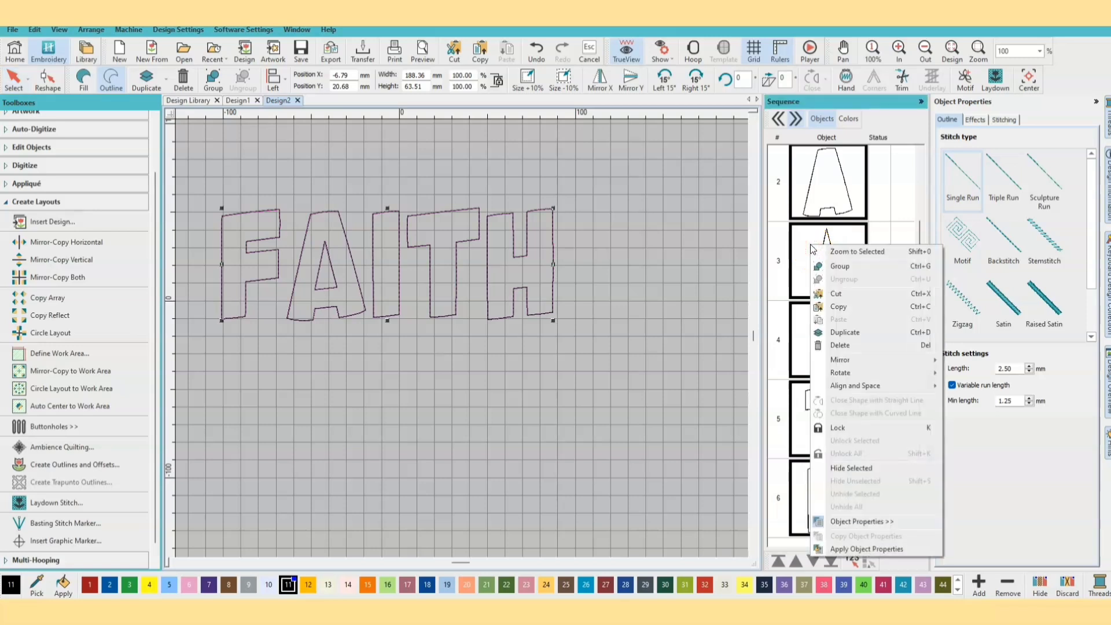
left_click(851, 337)
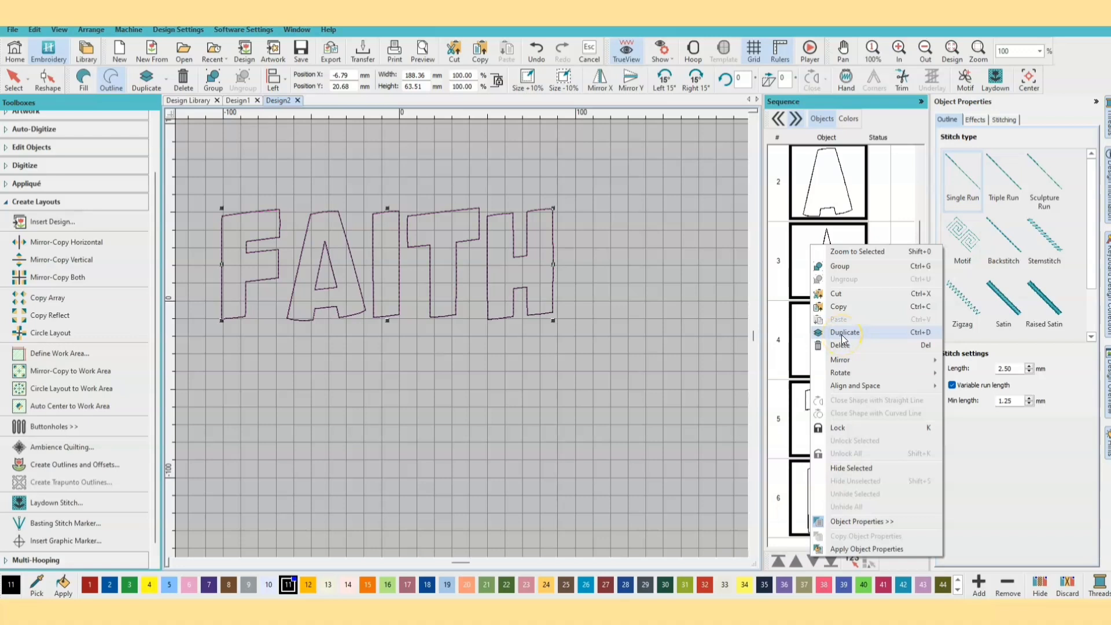
left_click(841, 334)
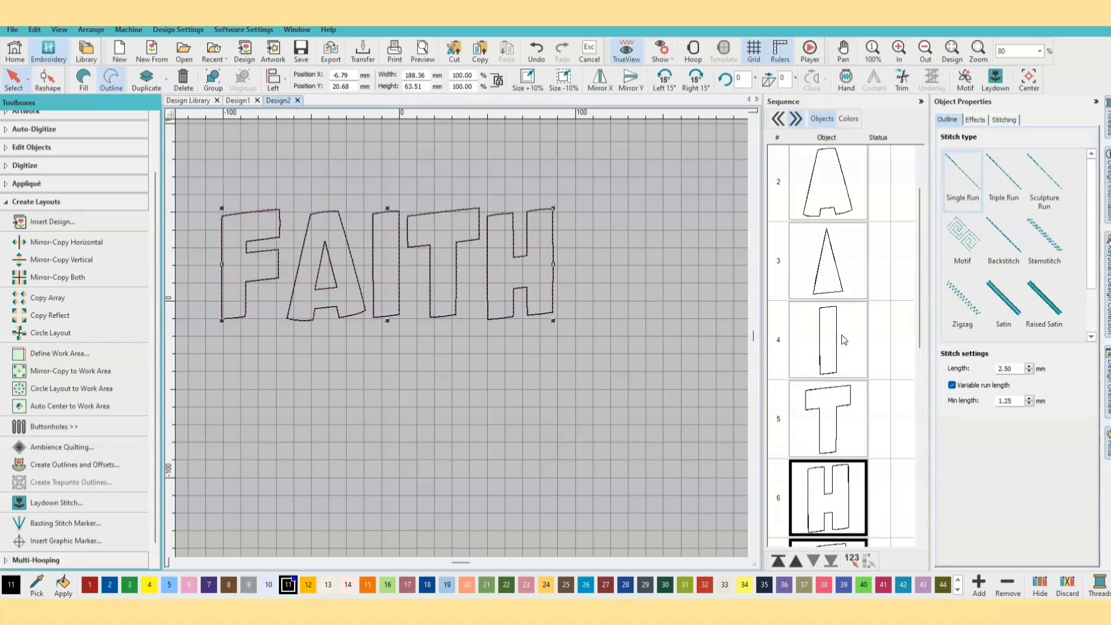
key("ctrl+d")
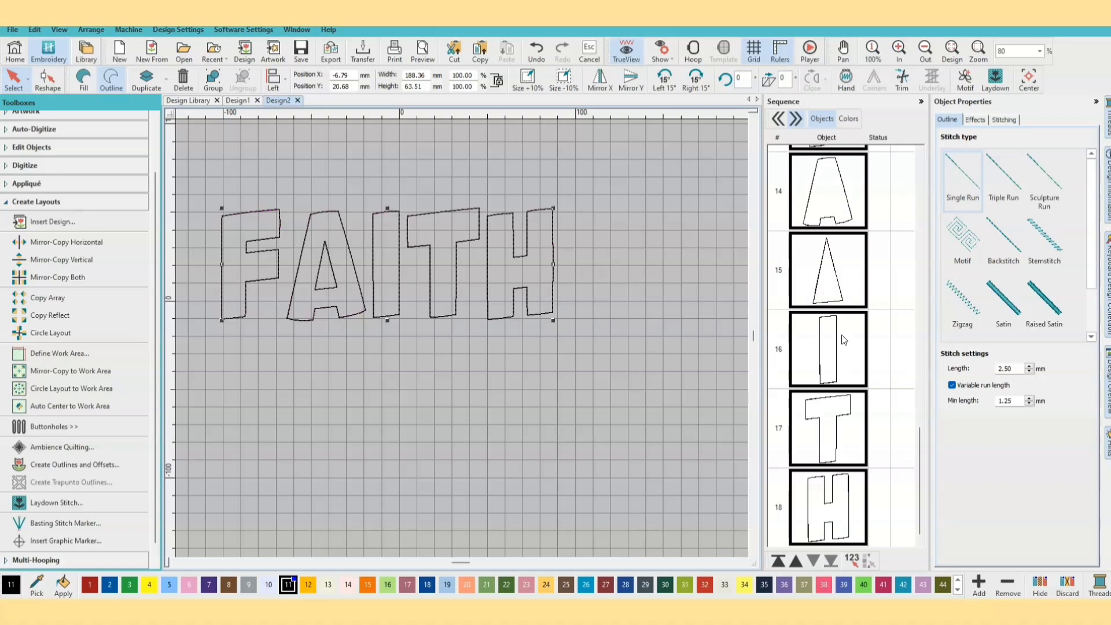
key("ctrl+d")
left_click(605, 404)
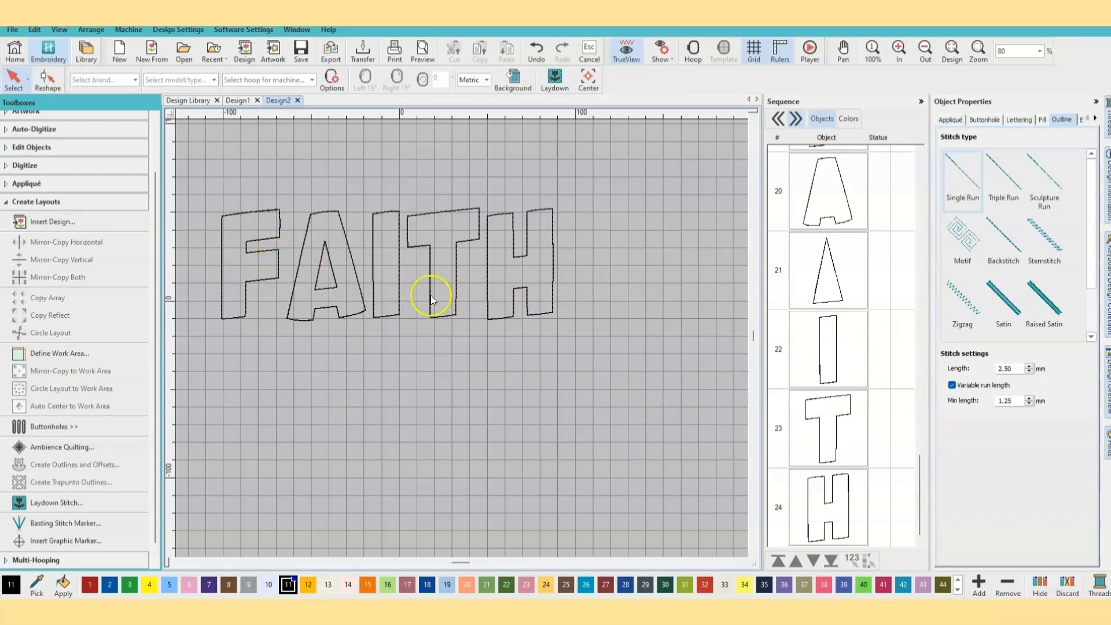
- Inspect individual outlines of the stacked FAITH copies in the design and in the object sequence
left_click(324, 289)
left_click(322, 272)
left_click(389, 286)
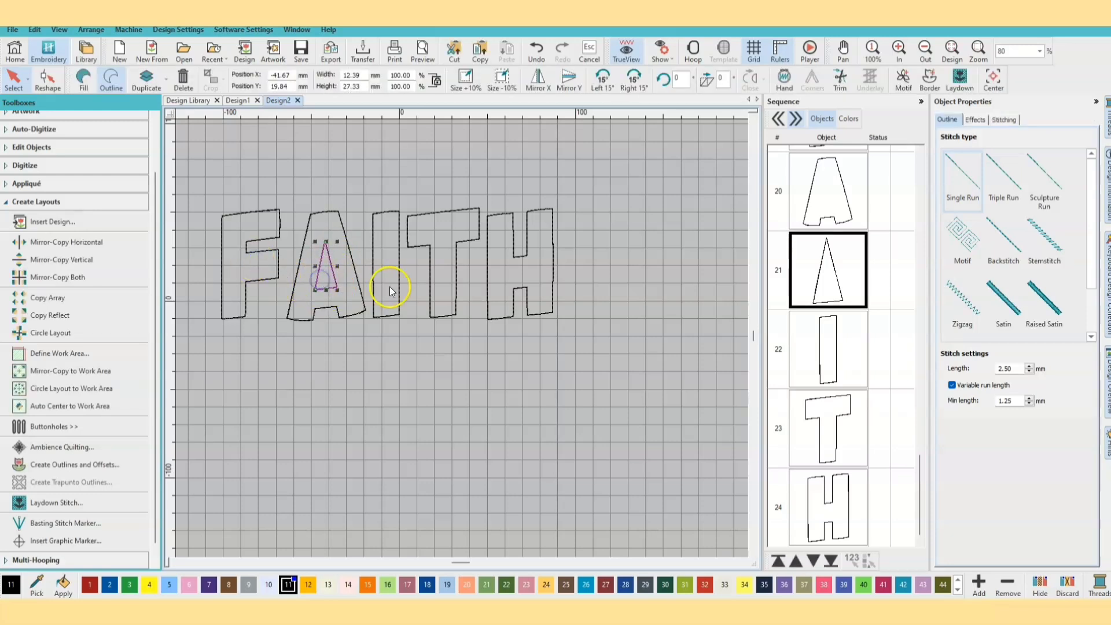
left_click(530, 294)
left_click(623, 318)
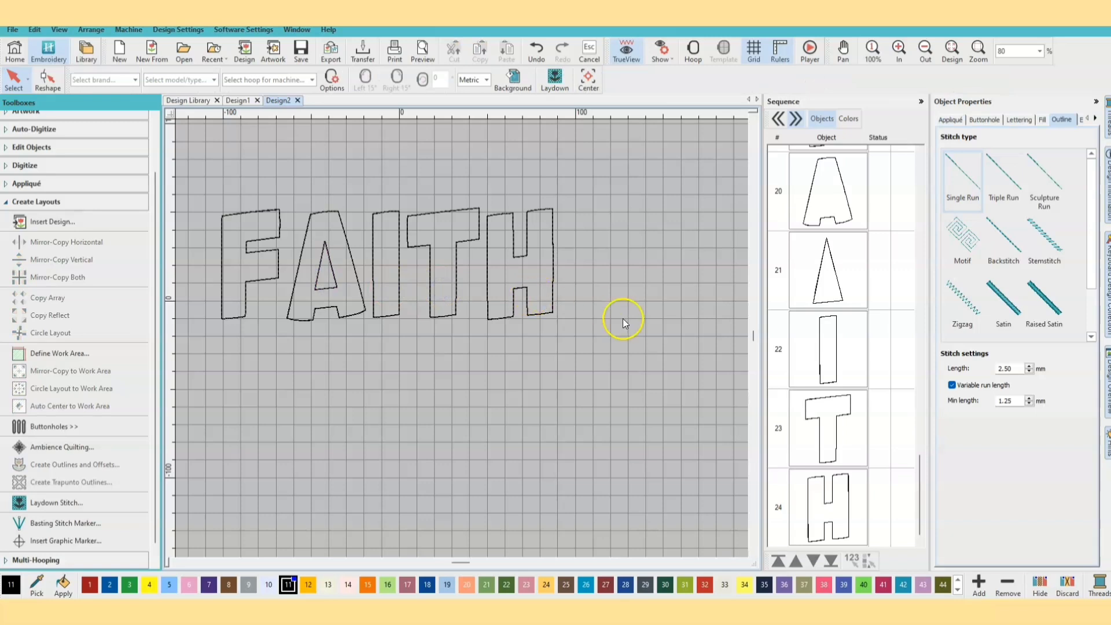
left_click(851, 345)
left_click(876, 414)
scroll(876, 414, "down", 1)
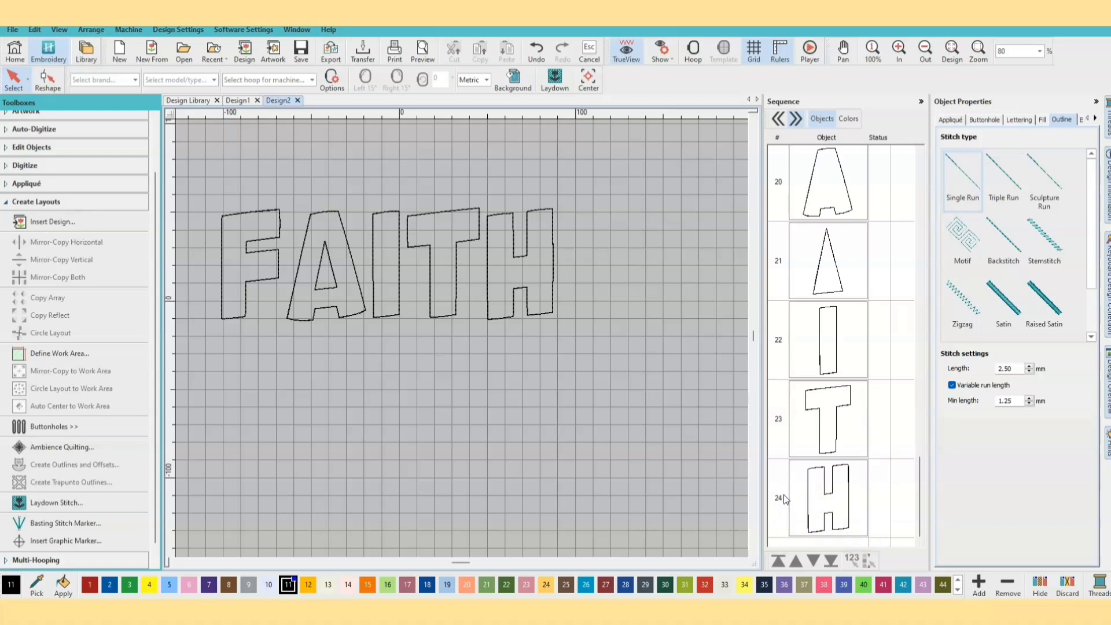
scroll(801, 474, "up", 8)
scroll(803, 463, "down", 5)
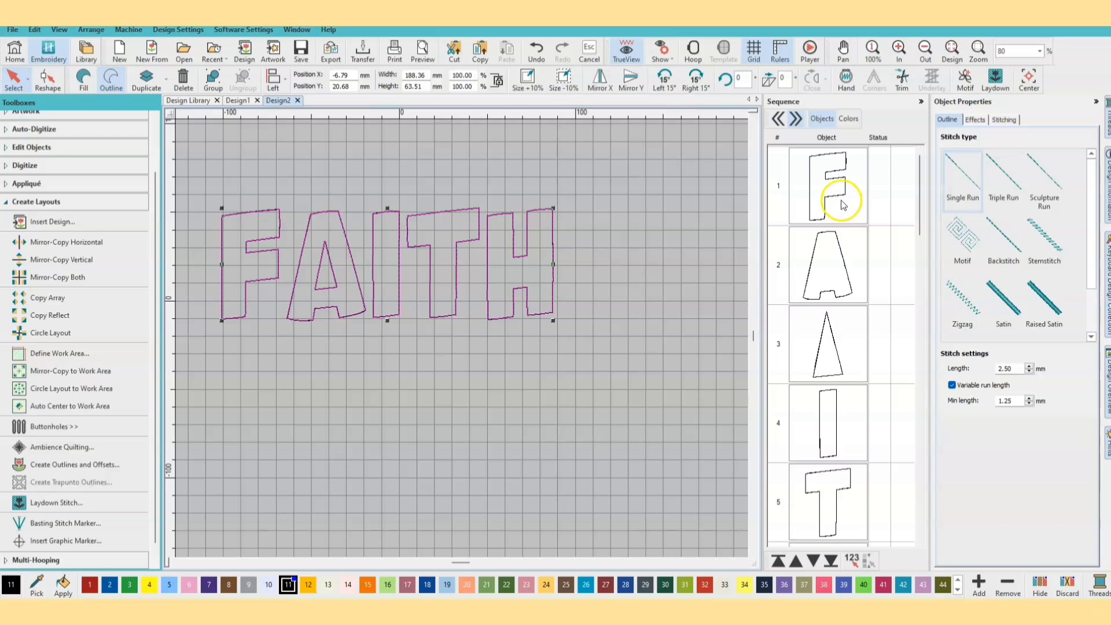
left_click(840, 204)
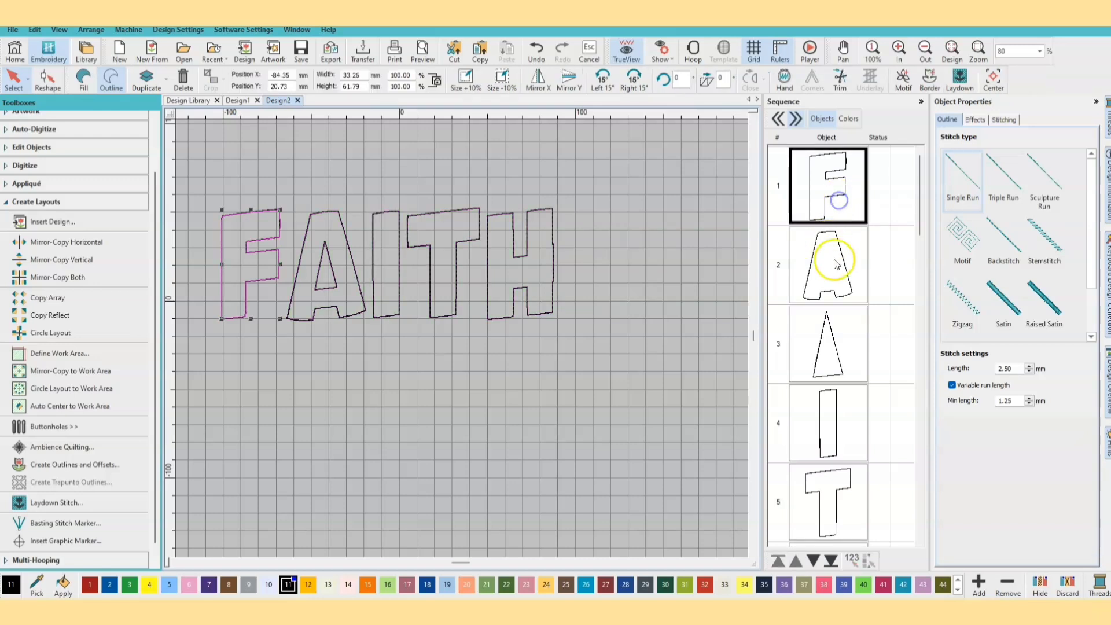
left_click(223, 359)
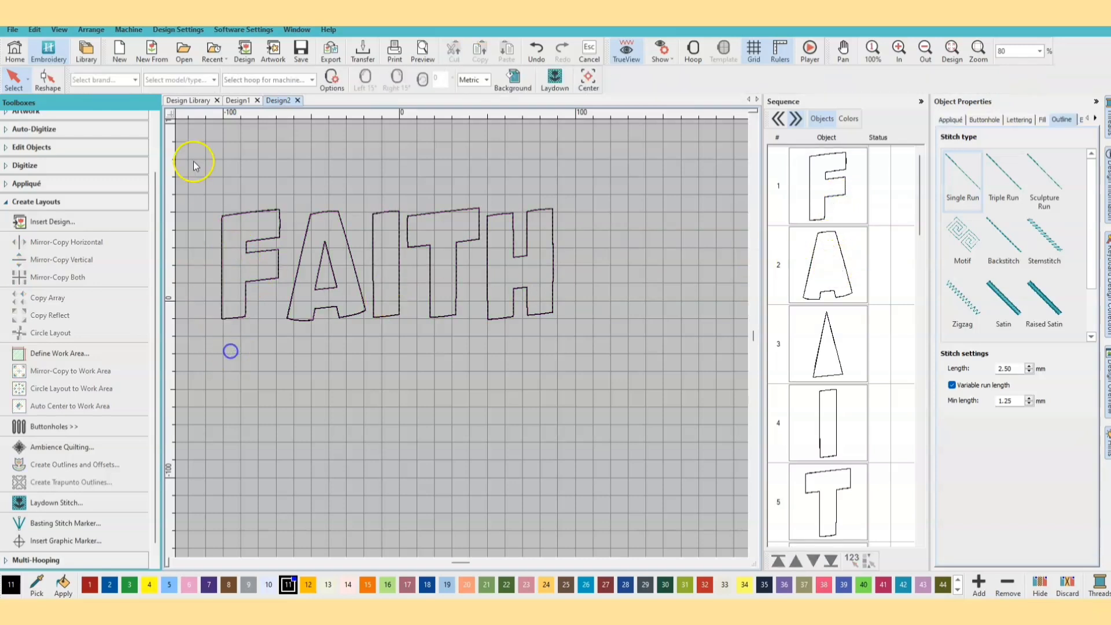
- Select all the stacked FAITH outlines to review the full object sequence back to the first F, and clear the selection
left_click_drag(195, 158, 587, 345)
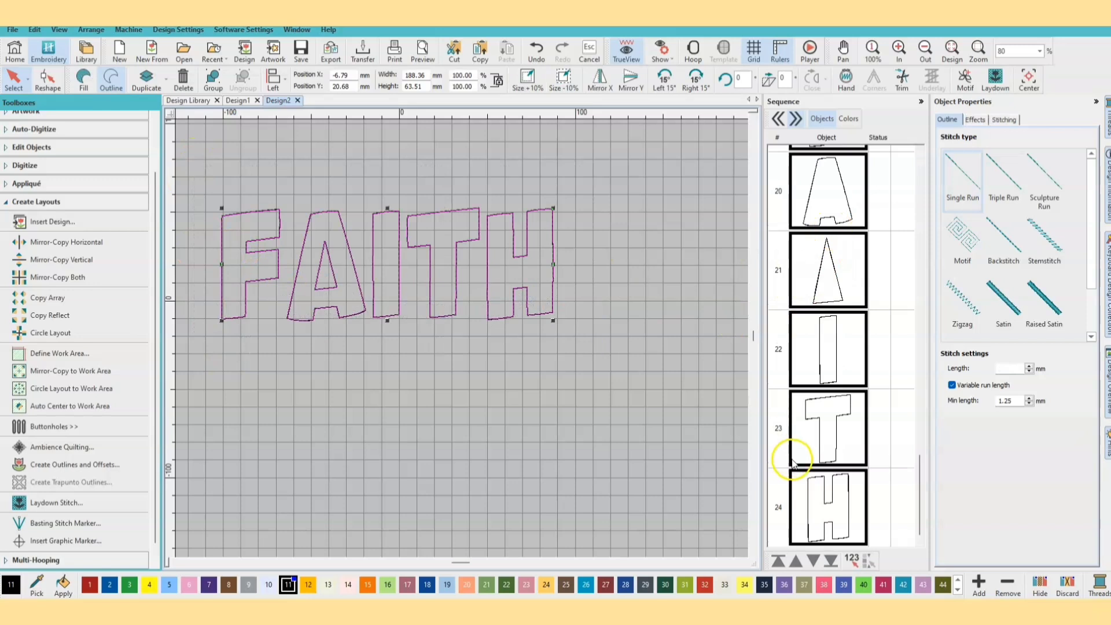
scroll(803, 452, "up", 5)
scroll(803, 452, "up", 4)
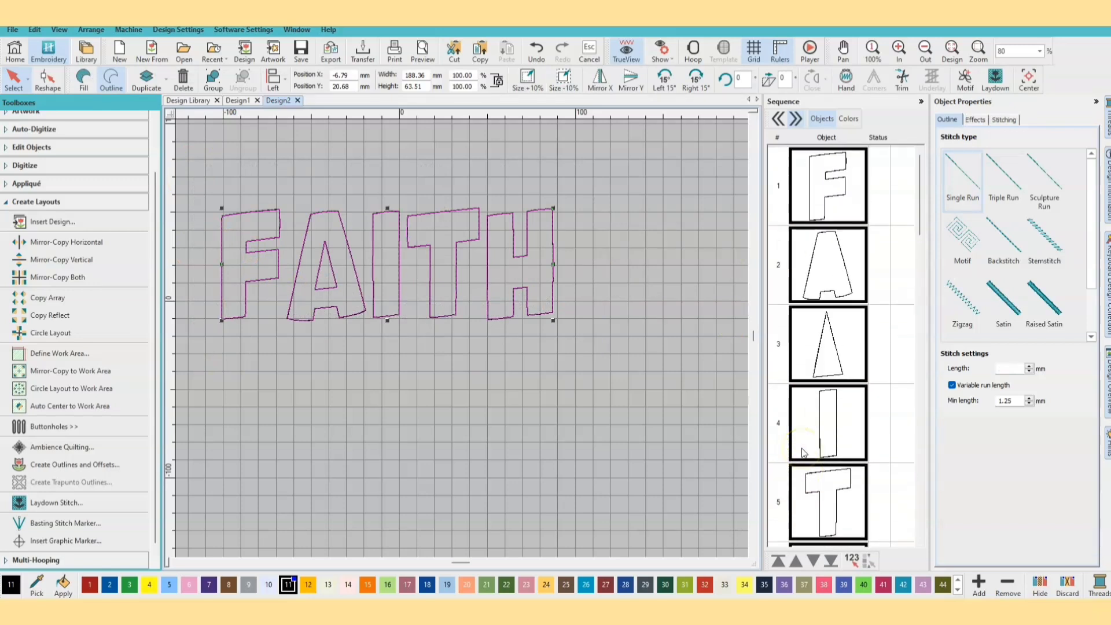
left_click(682, 370)
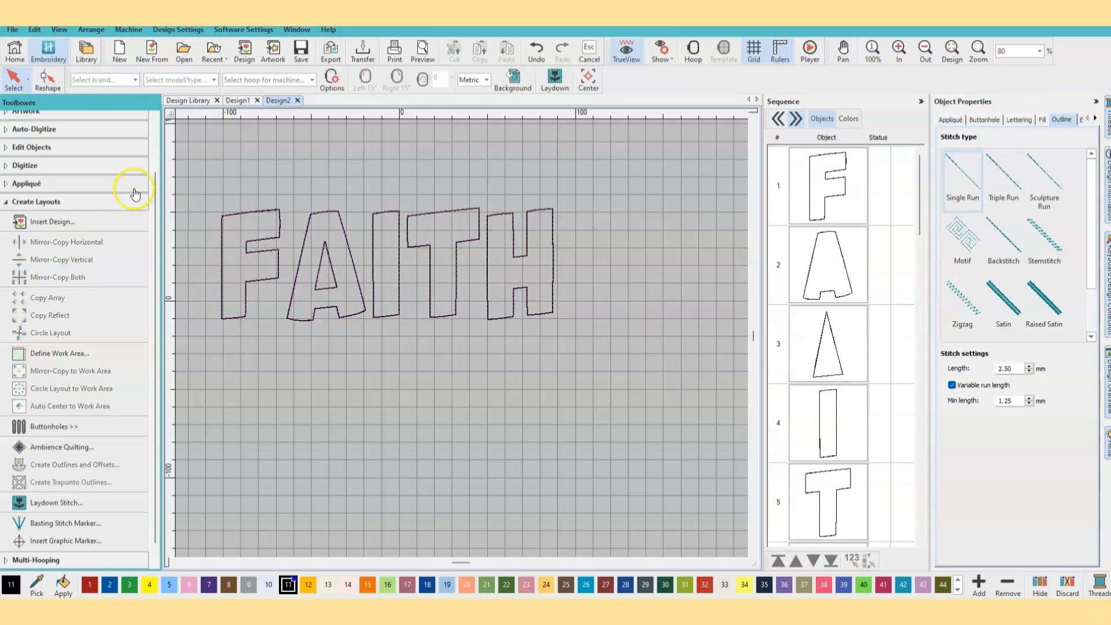
left_click(819, 185)
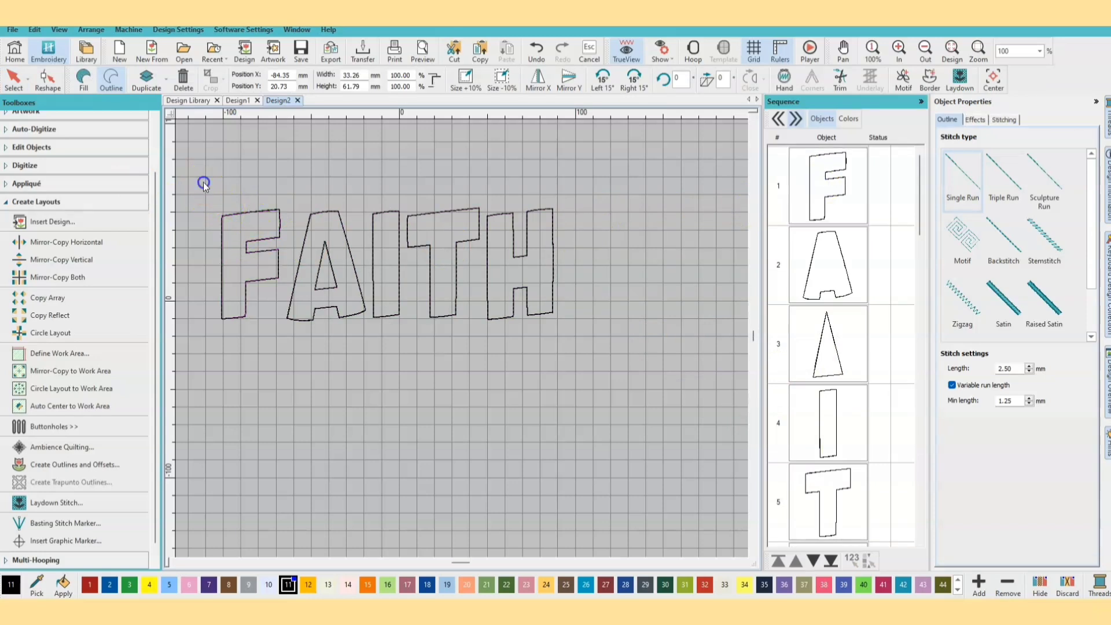
left_click_drag(203, 178, 637, 363)
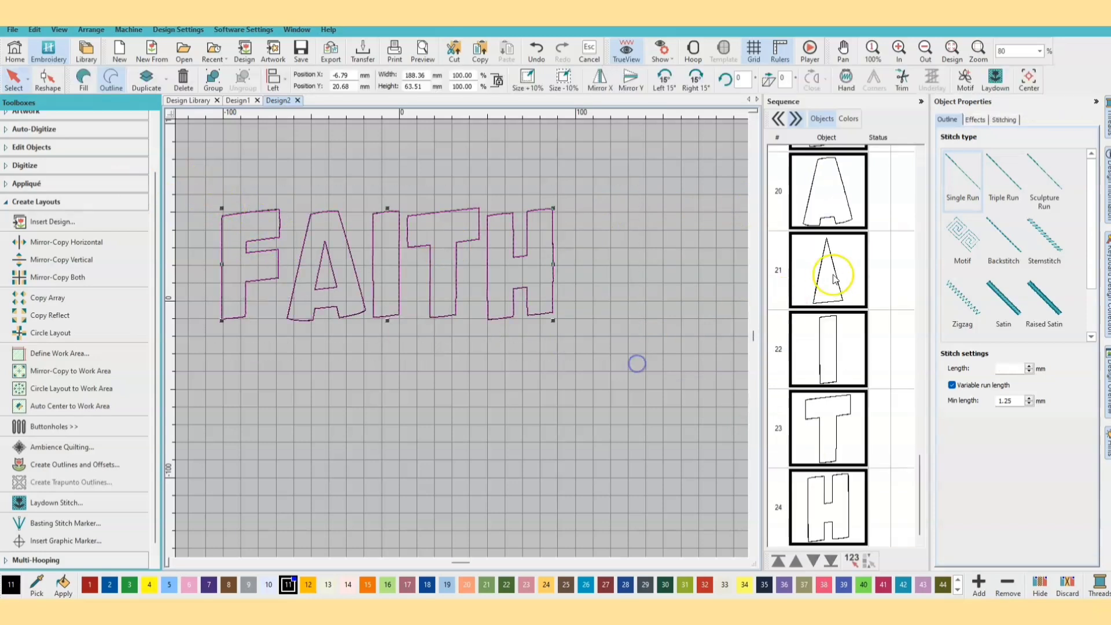
left_click(612, 404)
scroll(895, 336, "up", 7)
scroll(894, 336, "up", 3)
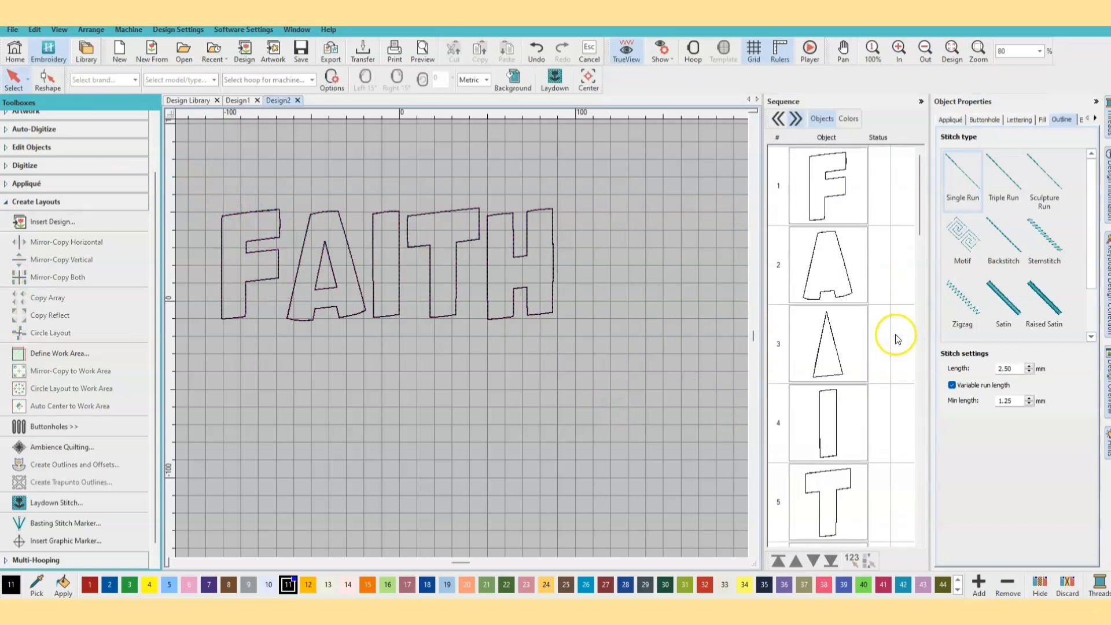
- Select the first complete set of FAITH outlines, objects 1 to 6 in the sequence, including the A's inner triangle
left_click(825, 188)
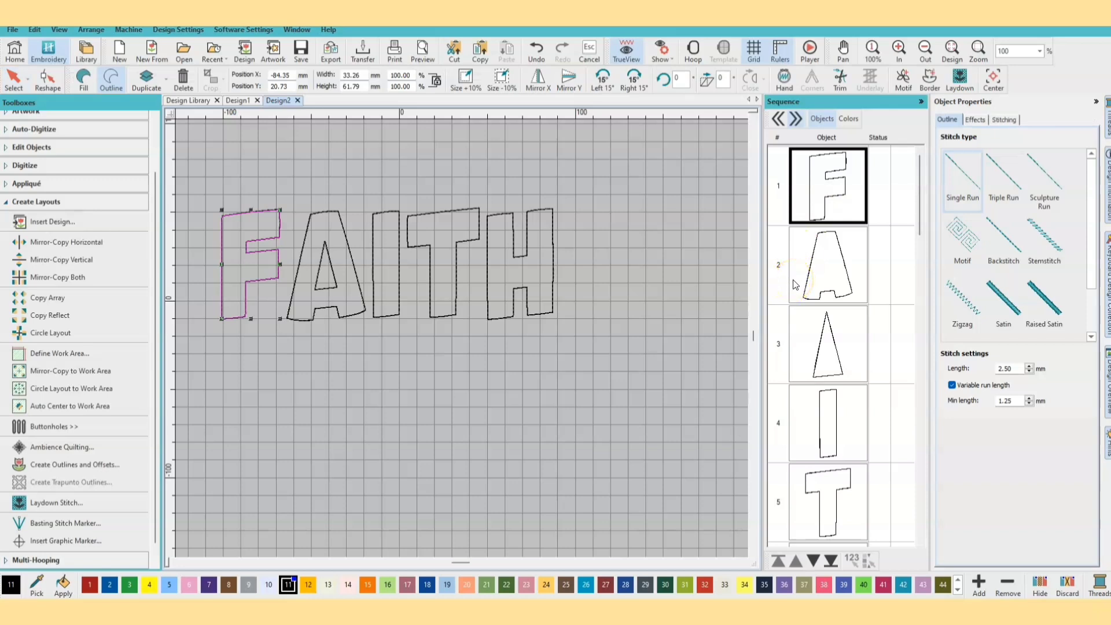
left_click(833, 261, "ctrl")
left_click(825, 336, "ctrl")
left_click(818, 412, "ctrl")
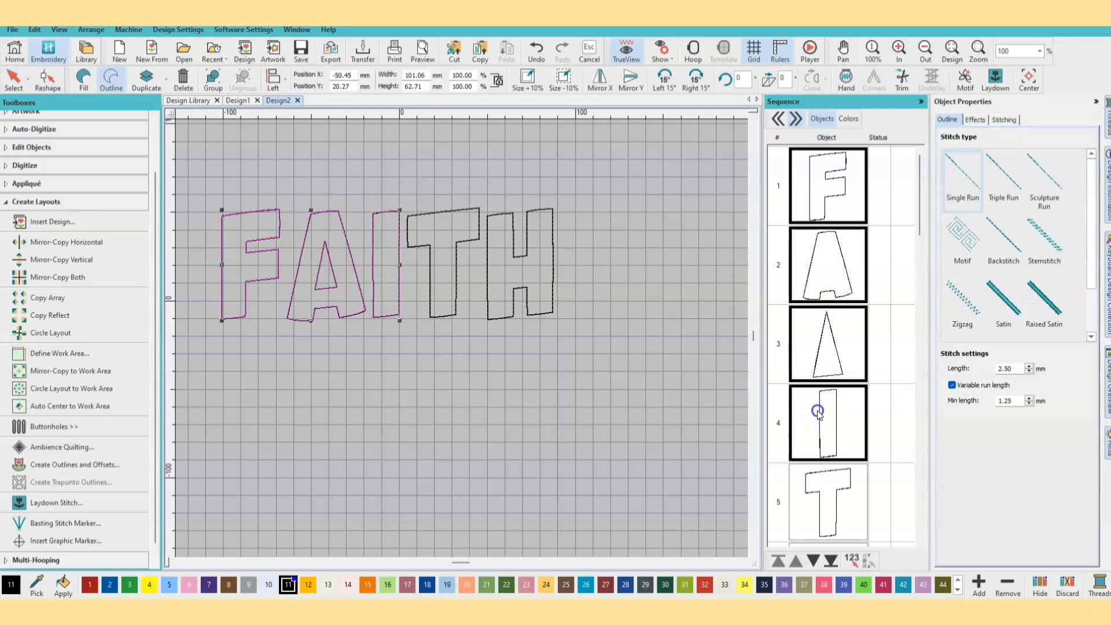
left_click(833, 492, "ctrl")
scroll(832, 497, "down", 1)
left_click(821, 494, "ctrl")
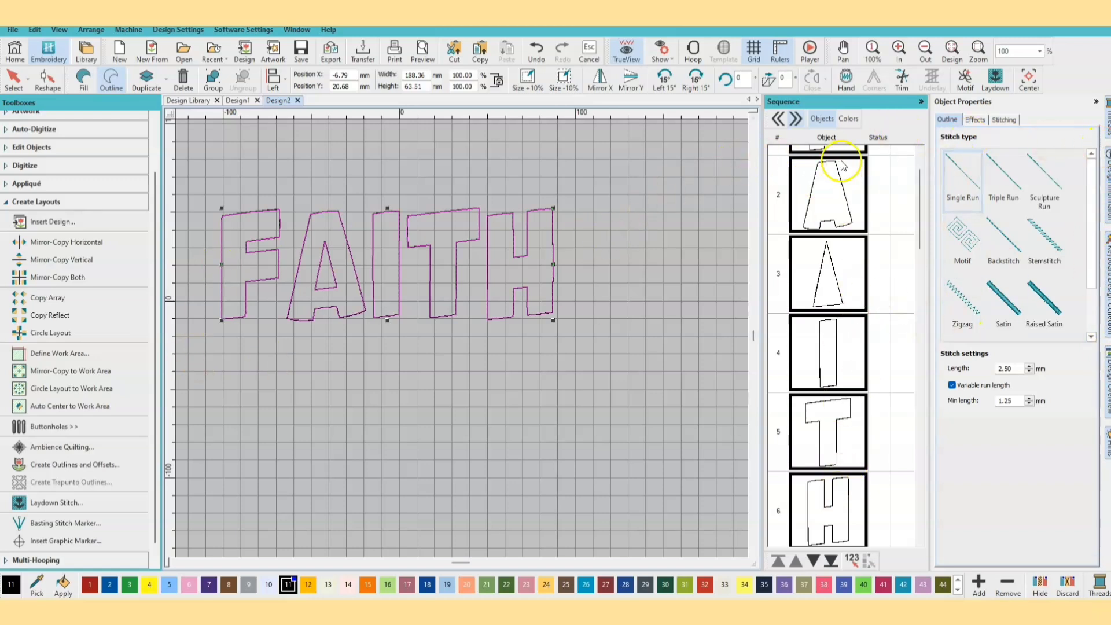
- Examine the stitch length and Single Run stitch type of the first outline set, and clear the selection
left_click(1014, 369)
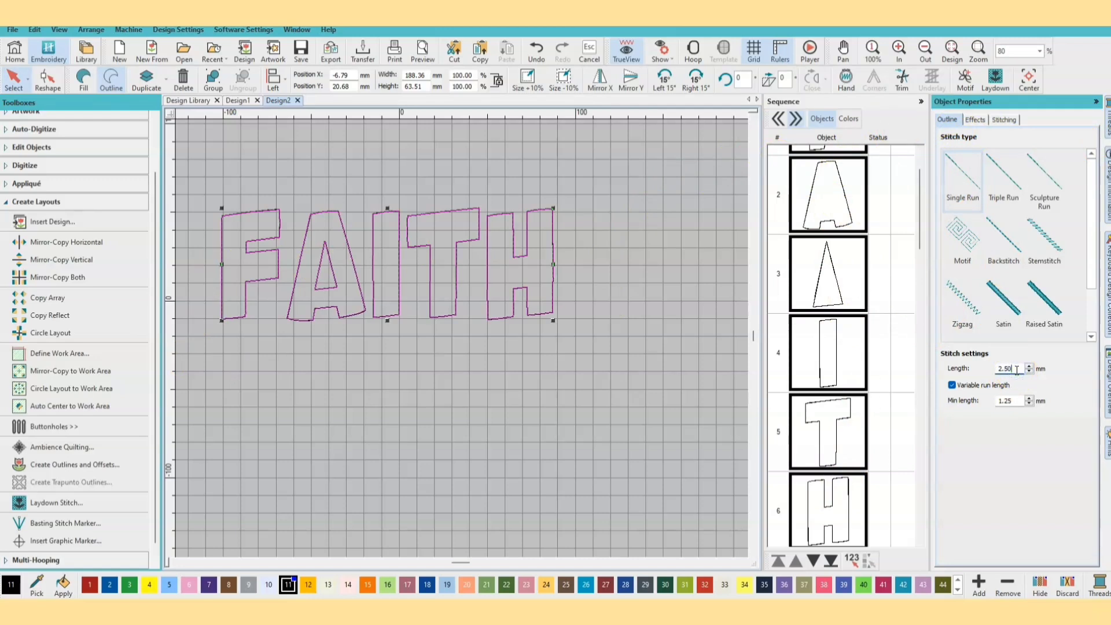
left_click_drag(1016, 369, 996, 367)
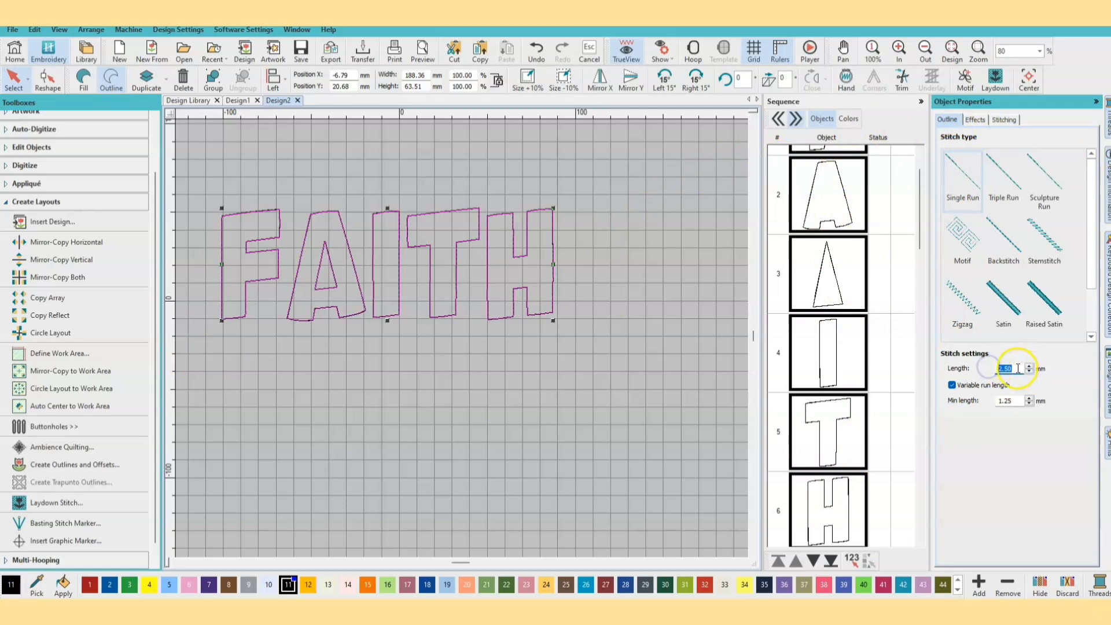
left_click(1027, 463)
scroll(842, 490, "down", 5)
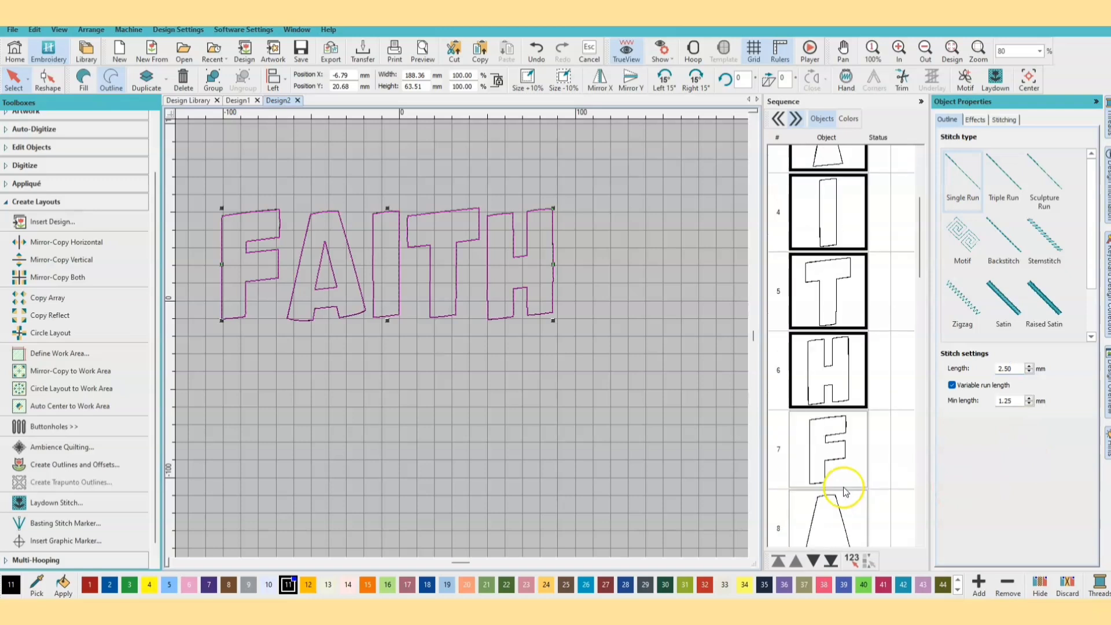
scroll(842, 493, "up", 2)
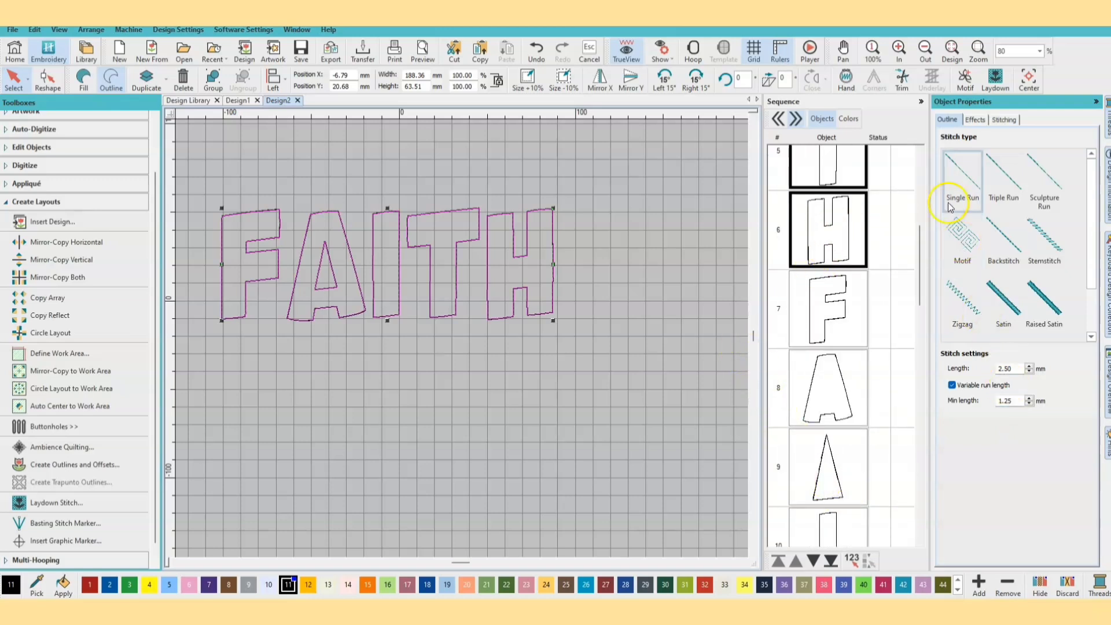
left_click(959, 186)
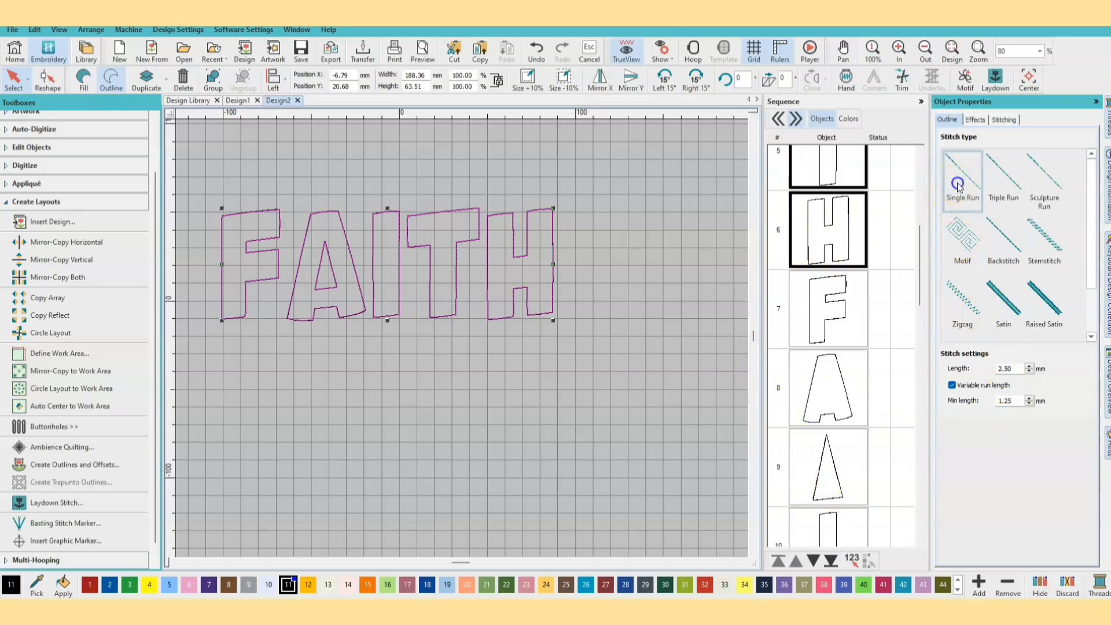
left_click(668, 304)
- Try to select the second set of FAITH outlines together, undo the accidental copies, and clear the selection
left_click(825, 307)
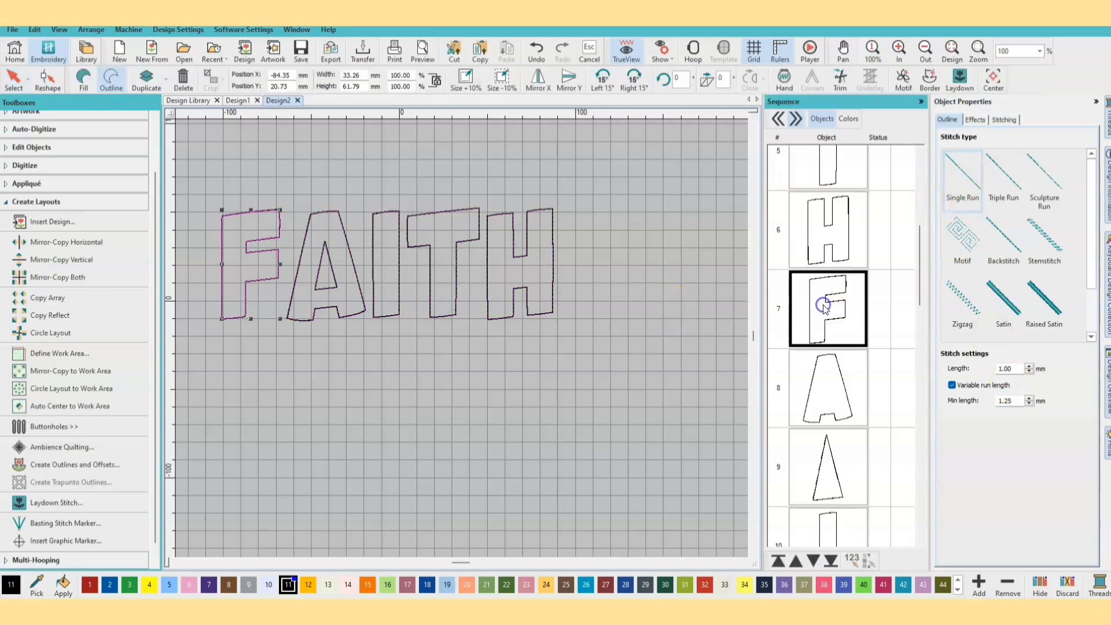
left_click(838, 399, "ctrl")
left_click(837, 481, "ctrl")
left_click(832, 536, "ctrl")
scroll(841, 501, "down", 1)
scroll(841, 501, "down", 3)
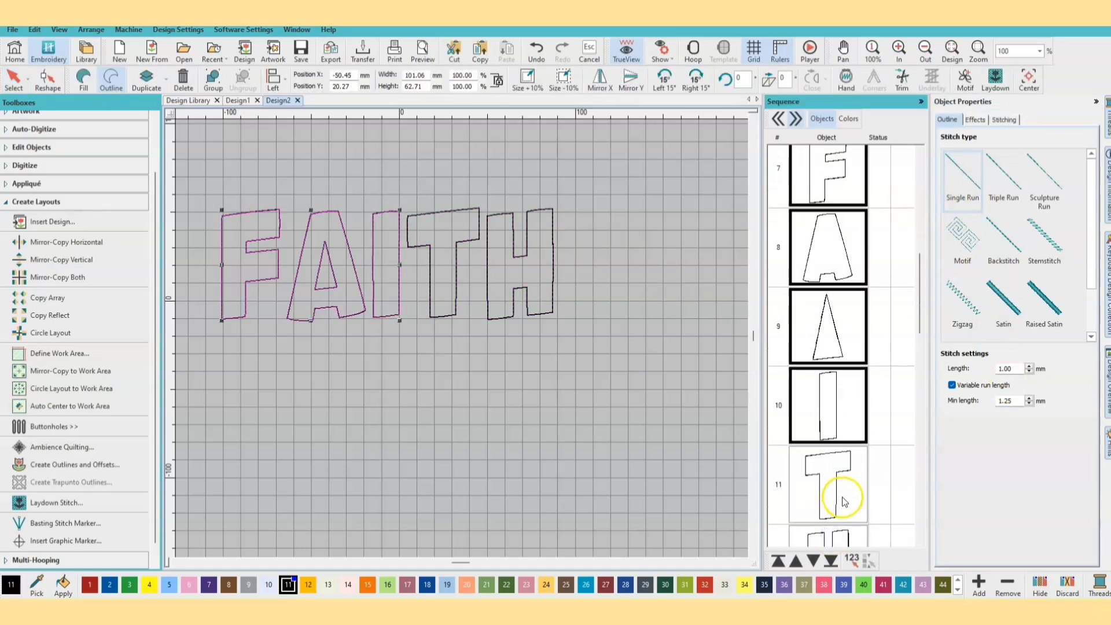
left_click(819, 355, "ctrl")
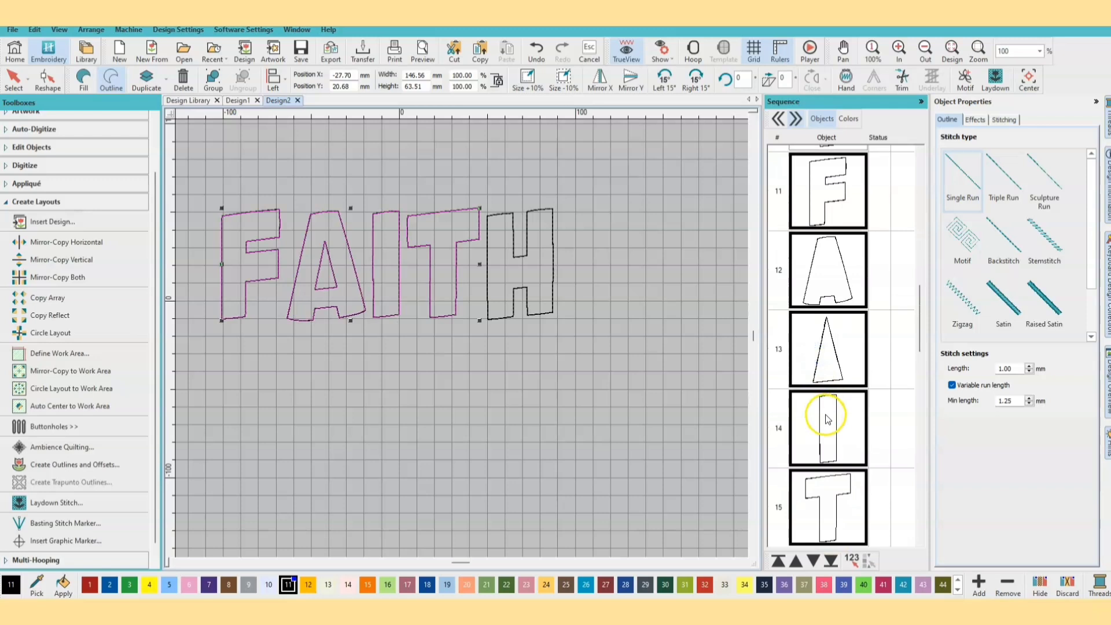
scroll(838, 446, "down", 2)
left_click(834, 448, "ctrl")
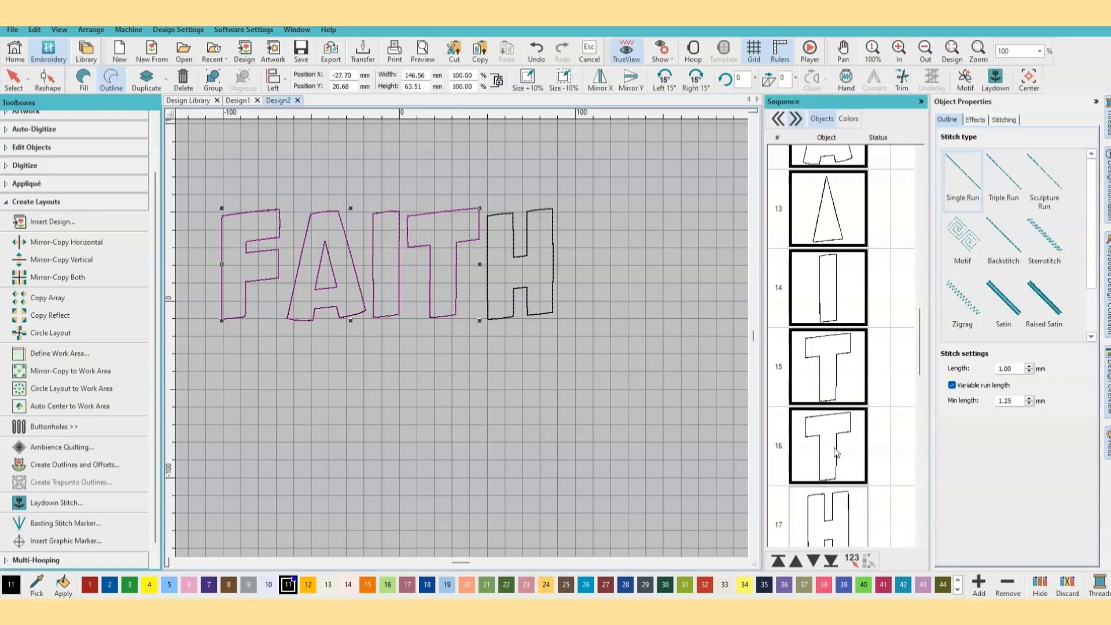
left_click(824, 443)
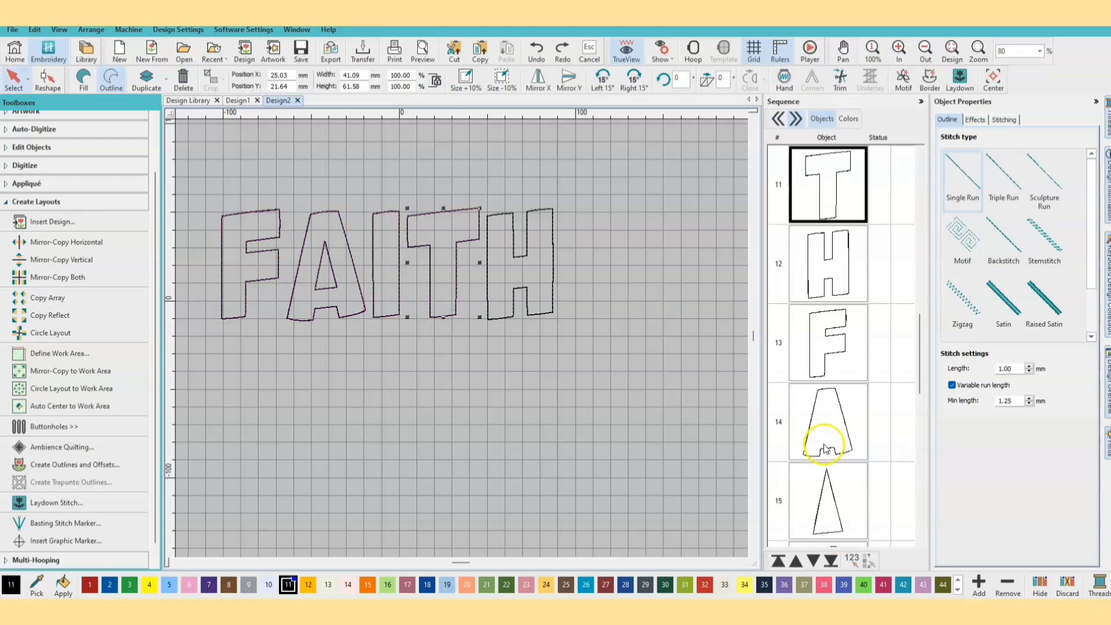
scroll(706, 383, "up", 2)
scroll(461, 338, "down", 2)
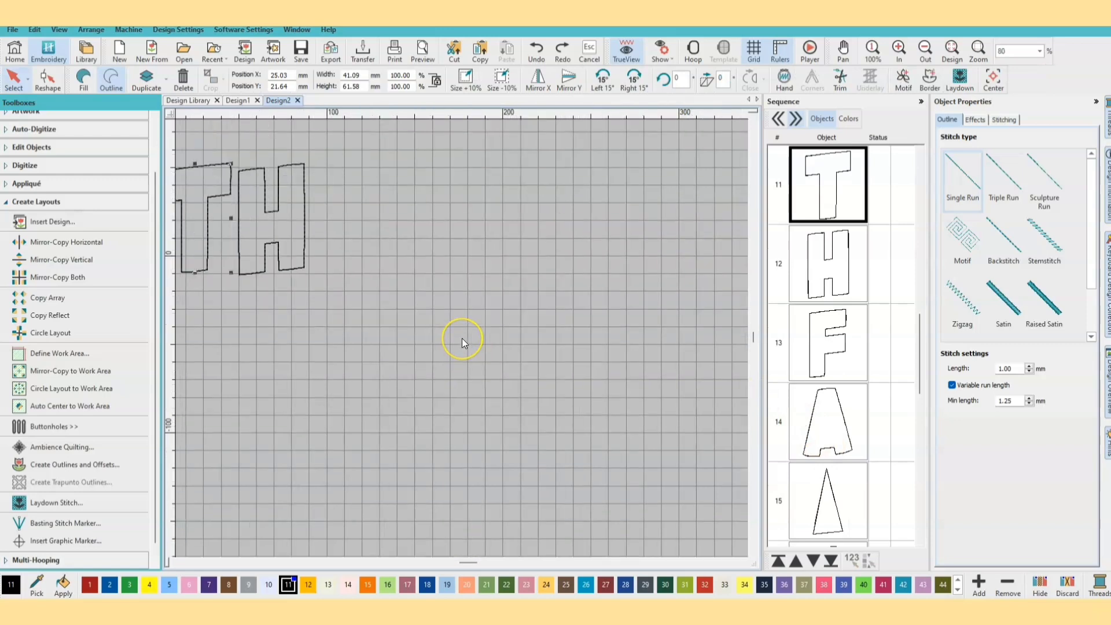
scroll(462, 338, "down", 2)
left_click(408, 347)
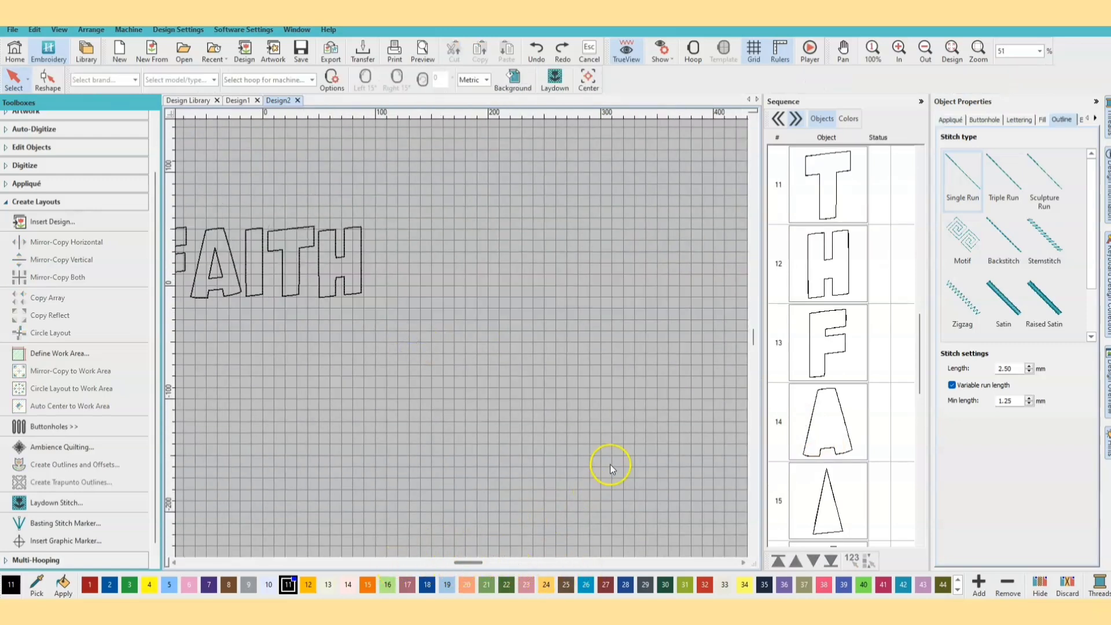
- Select objects 7 to 12 in the sequence, bring the whole word into view, and deselect everything
scroll(827, 327, "up", 1)
scroll(825, 328, "up", 6)
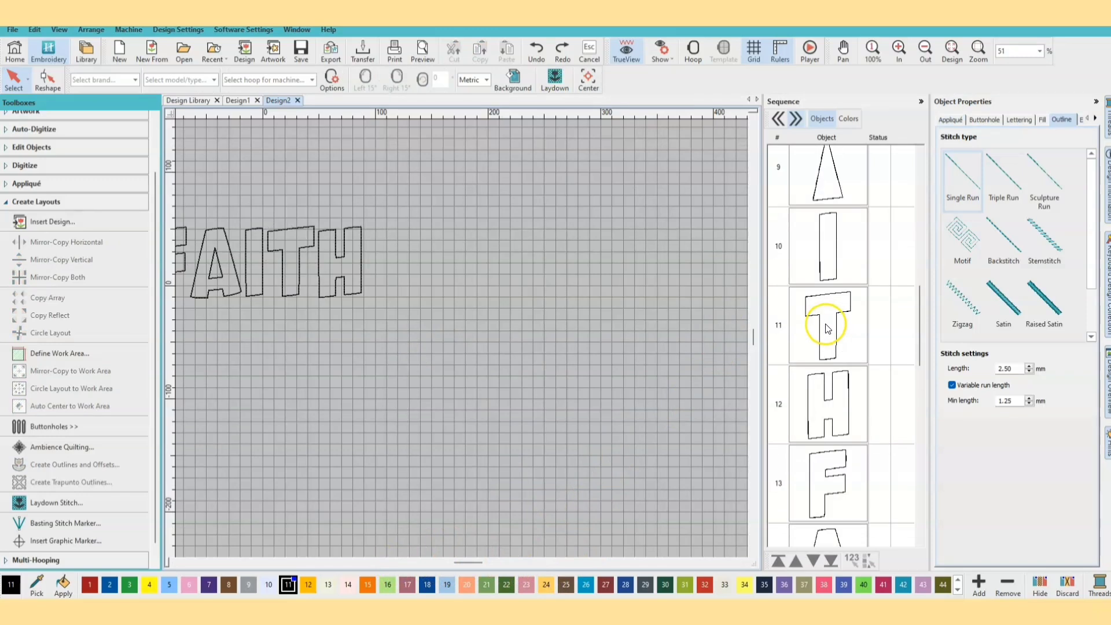
scroll(821, 326, "up", 3)
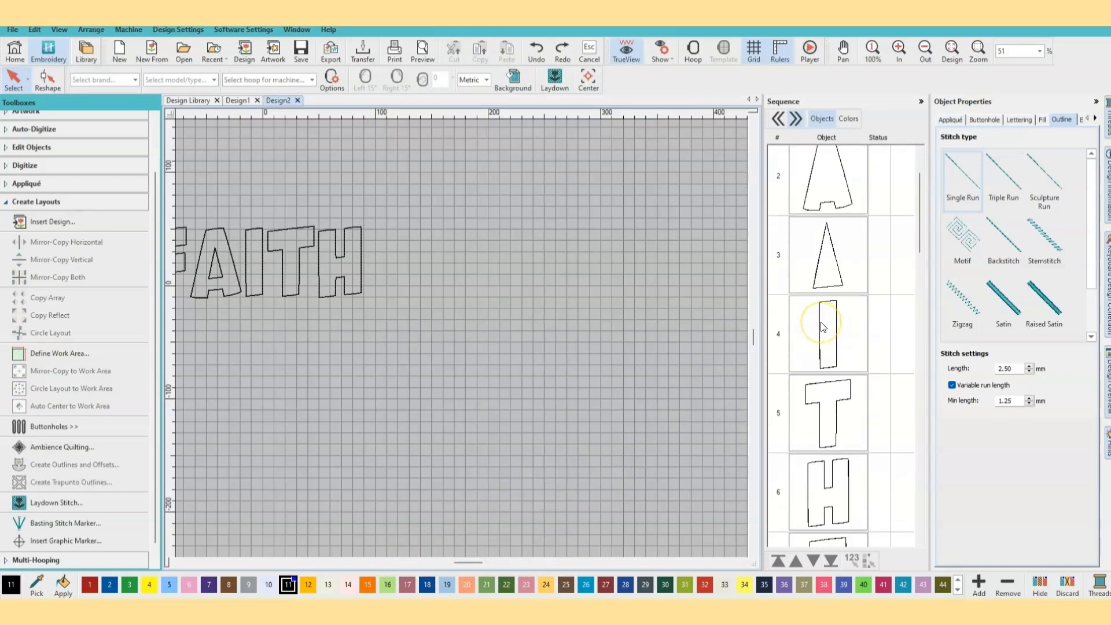
scroll(820, 325, "down", 2)
scroll(821, 325, "down", 1)
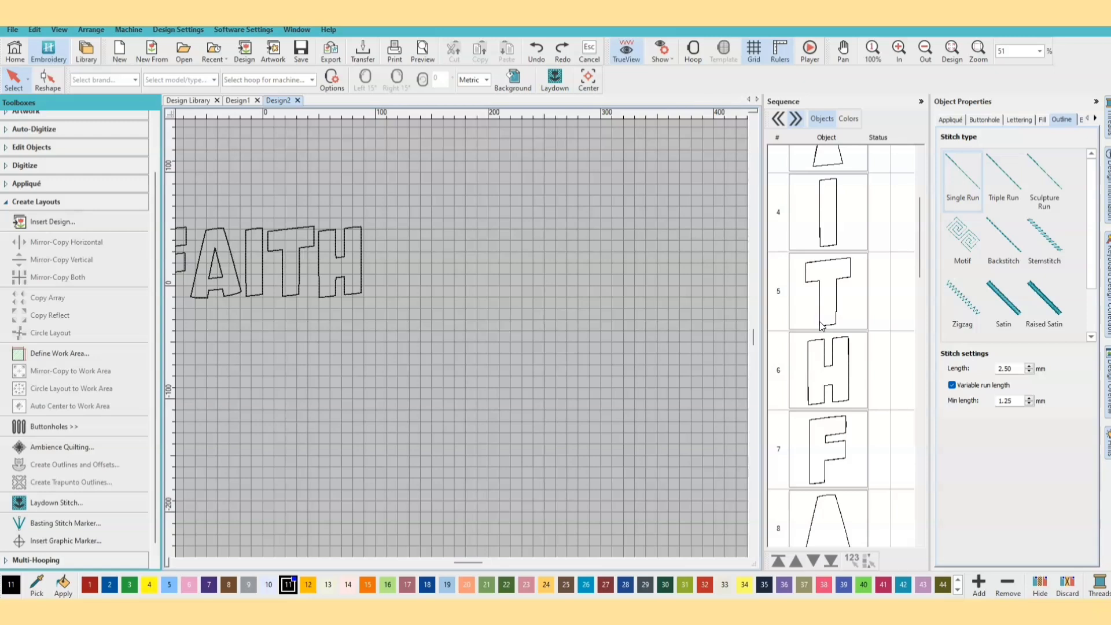
scroll(821, 325, "down", 2)
left_click(821, 321)
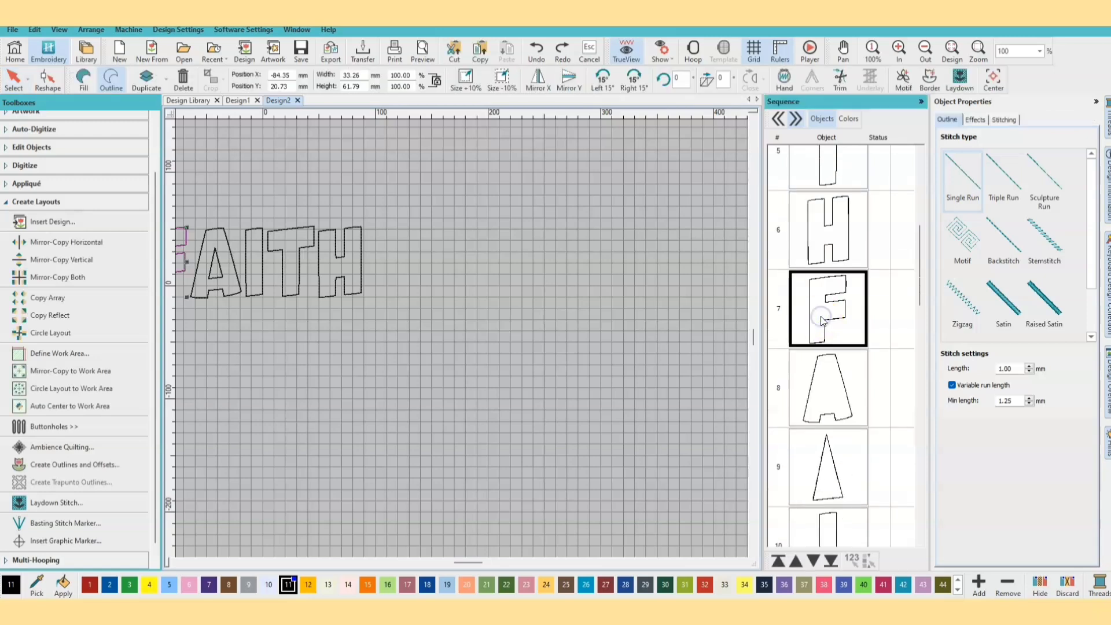
left_click(840, 405, "ctrl")
left_click(833, 477, "ctrl")
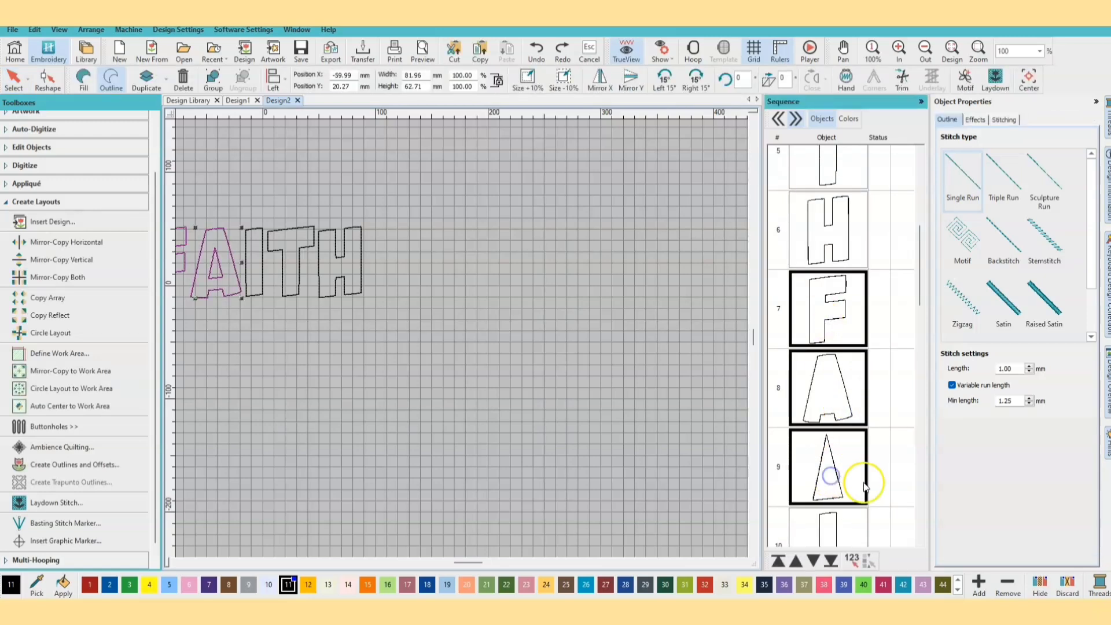
scroll(870, 488, "down", 3)
left_click(833, 344, "ctrl")
left_click(829, 418, "ctrl")
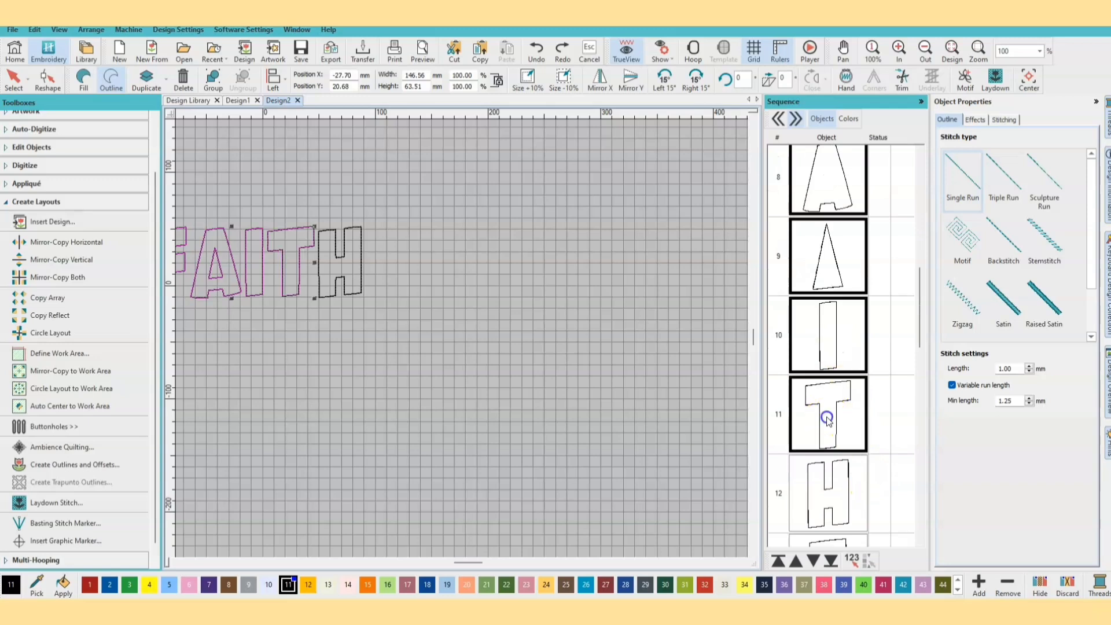
left_click(833, 474, "ctrl")
scroll(899, 496, "down", 1)
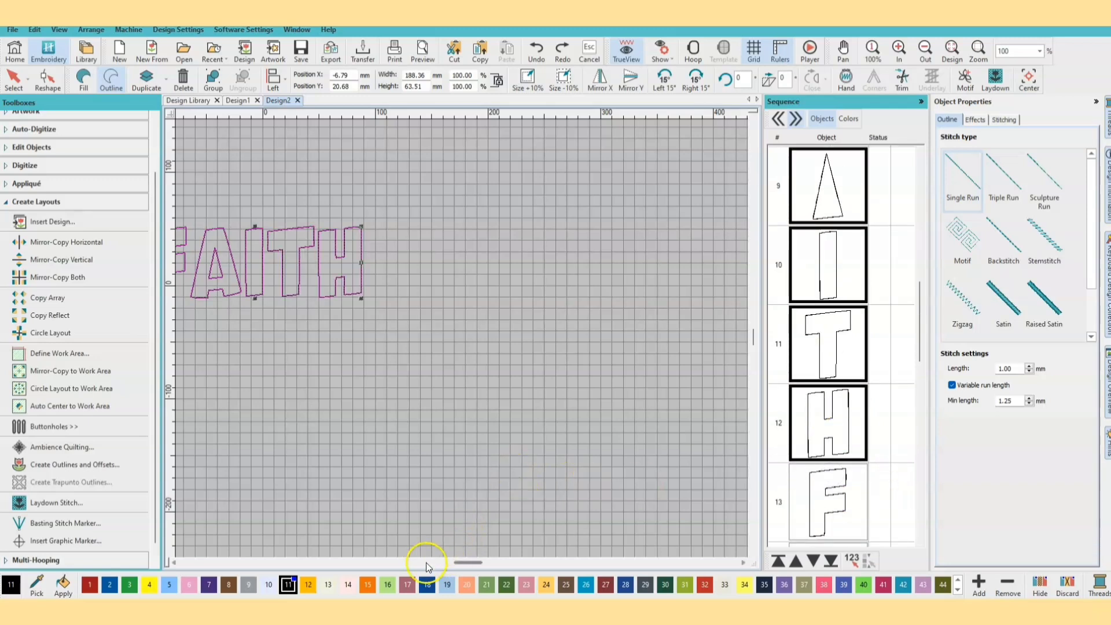
left_click(175, 562)
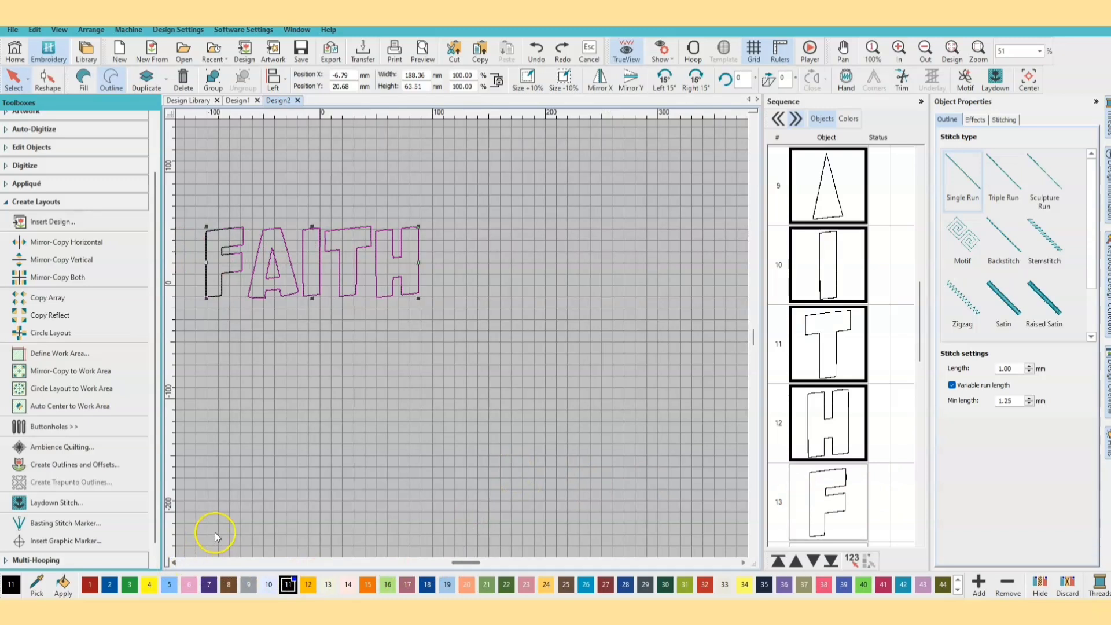
left_click(328, 454)
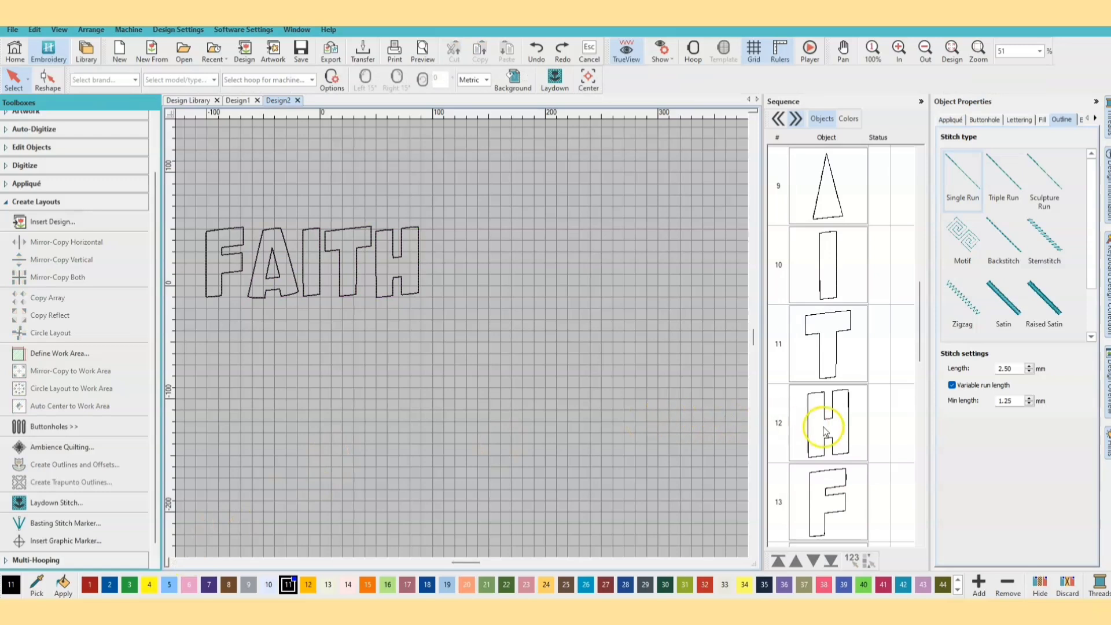
- Reselect the second set of FAITH outlines, objects 7 to 12, and check its Single Run stitch length
scroll(825, 431, "up", 2)
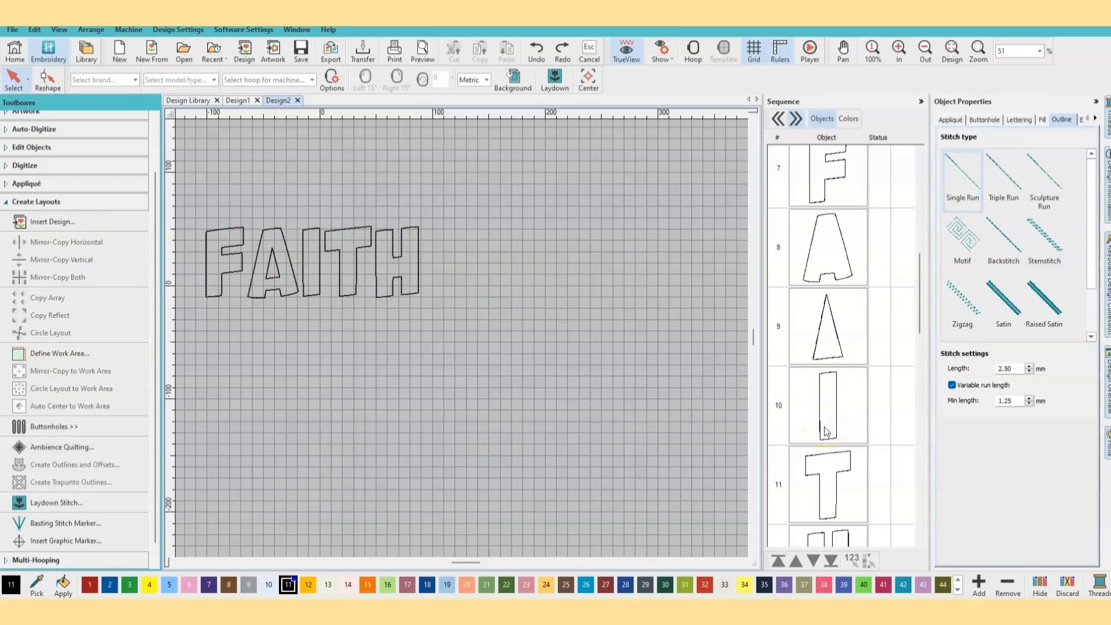
left_click(854, 173)
left_click(849, 235, "ctrl")
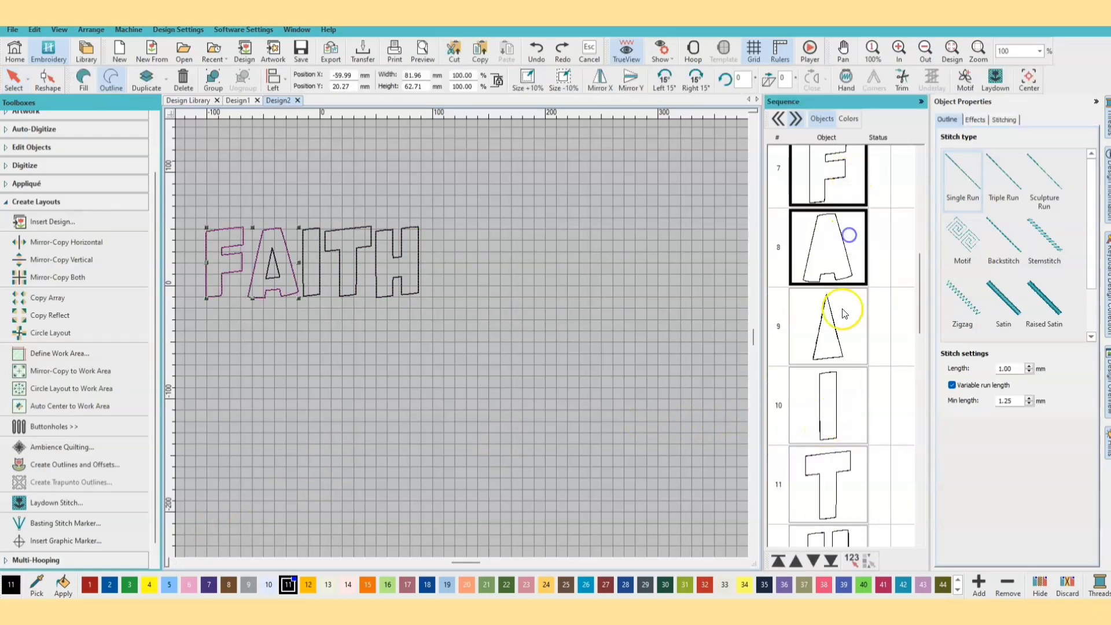
left_click(844, 313, "ctrl")
left_click(832, 387, "ctrl")
left_click(836, 467, "ctrl")
scroll(850, 473, "down", 1)
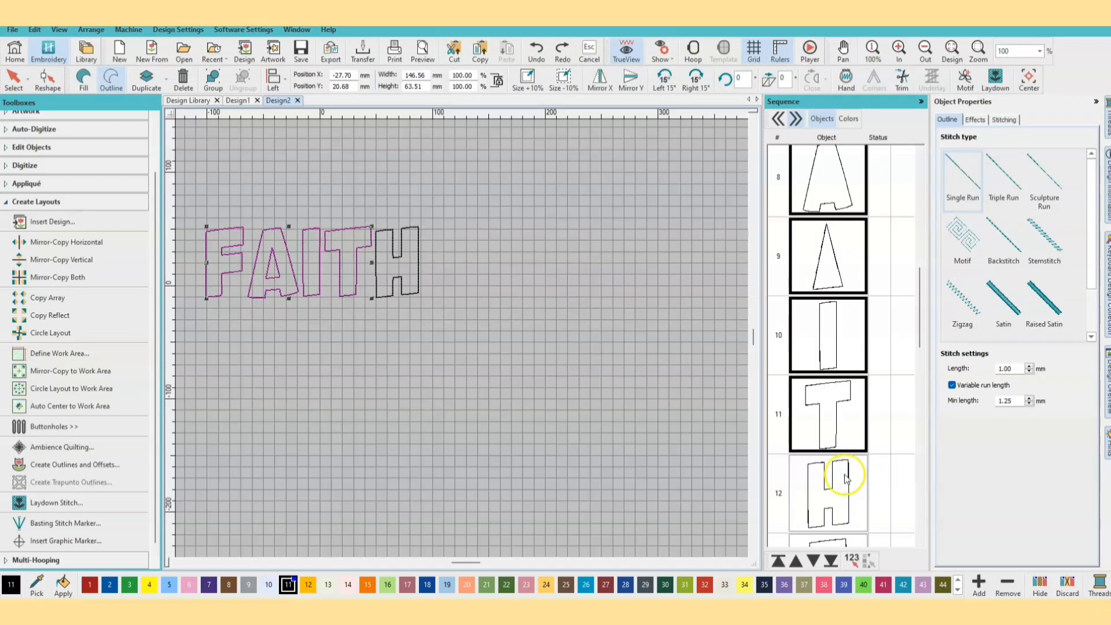
left_click(845, 477, "ctrl")
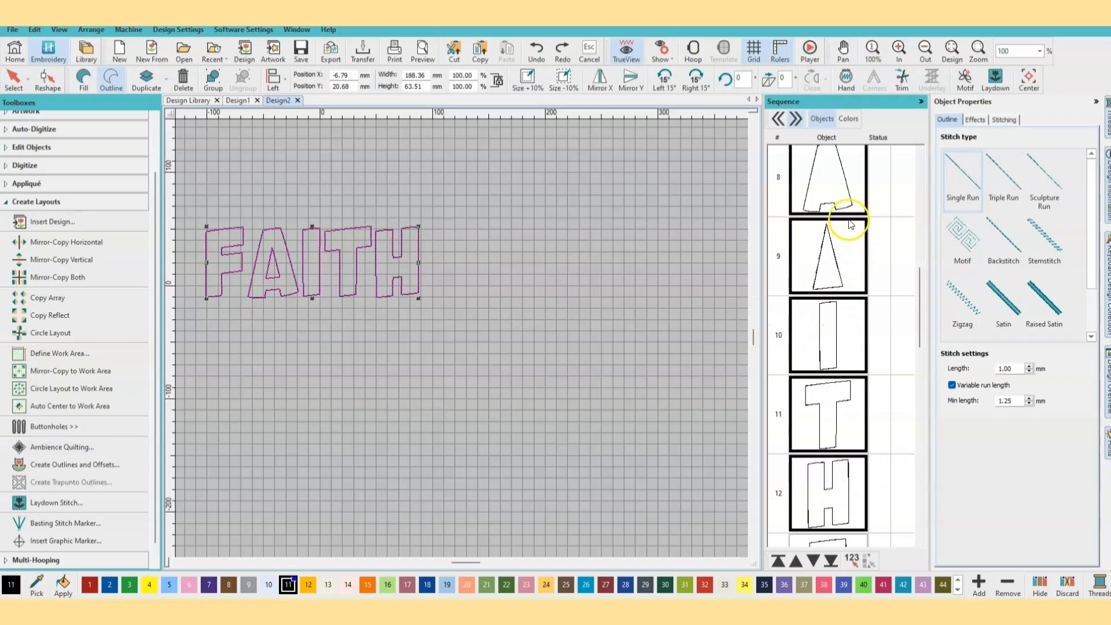
left_click(965, 183)
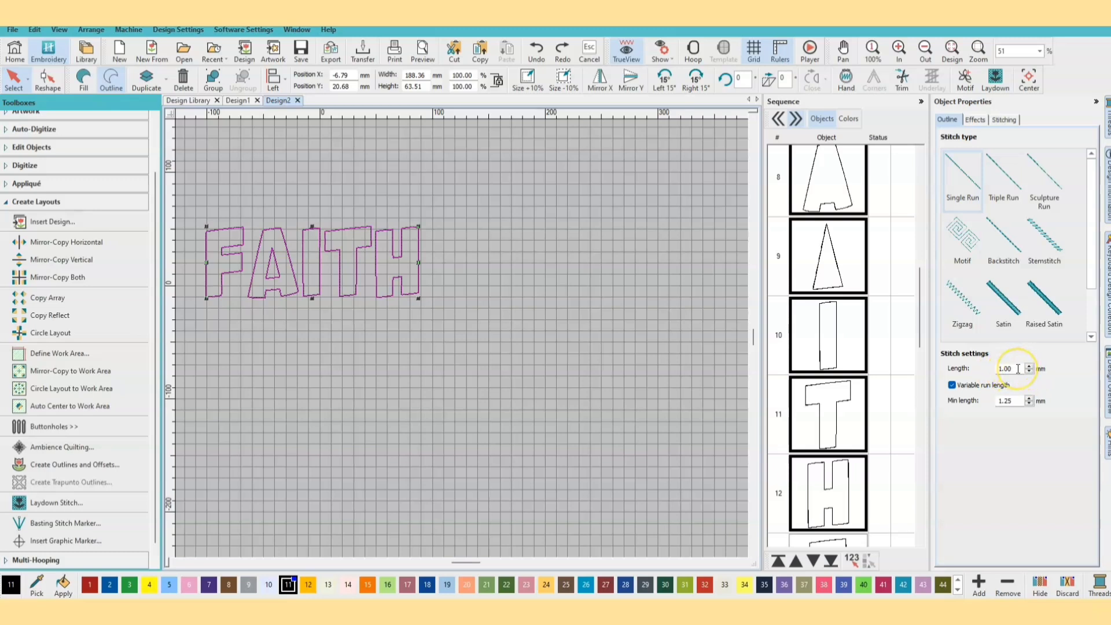
left_click_drag(1017, 369, 1000, 368)
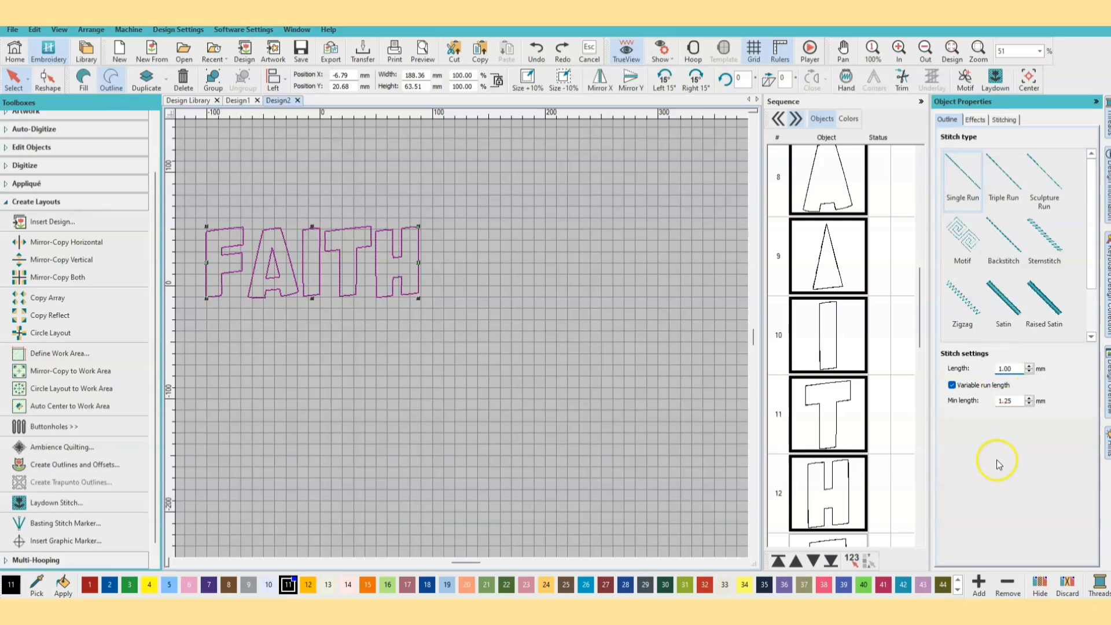
- Select only the third set of FAITH outlines, objects 13 to 18 in the sequence, for comparison of its stitch settings
scroll(889, 451, "down", 5)
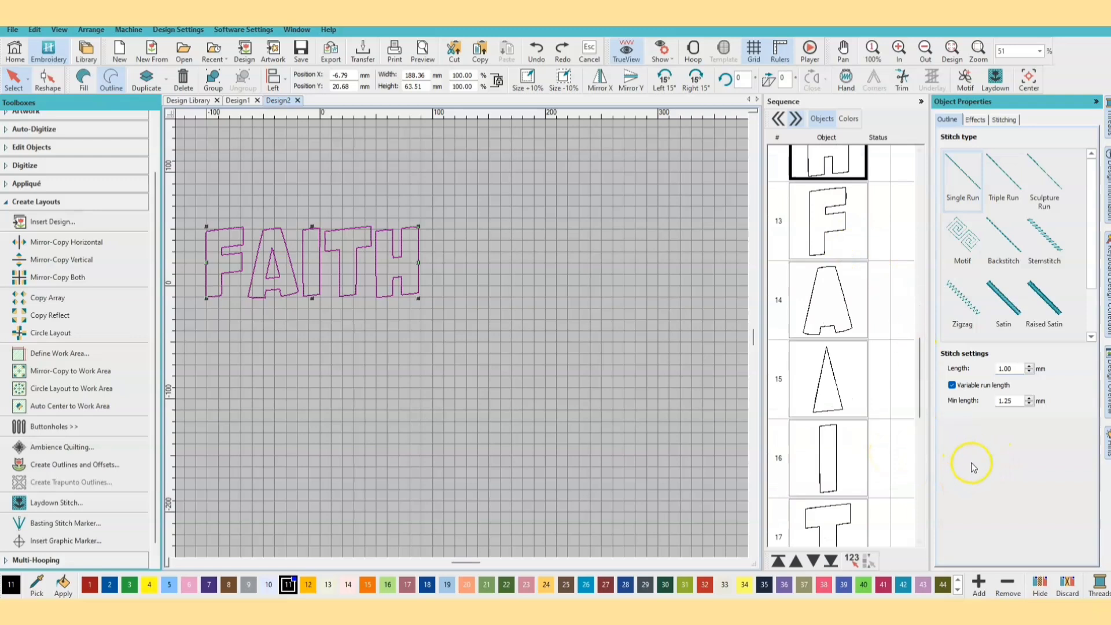
left_click(824, 232)
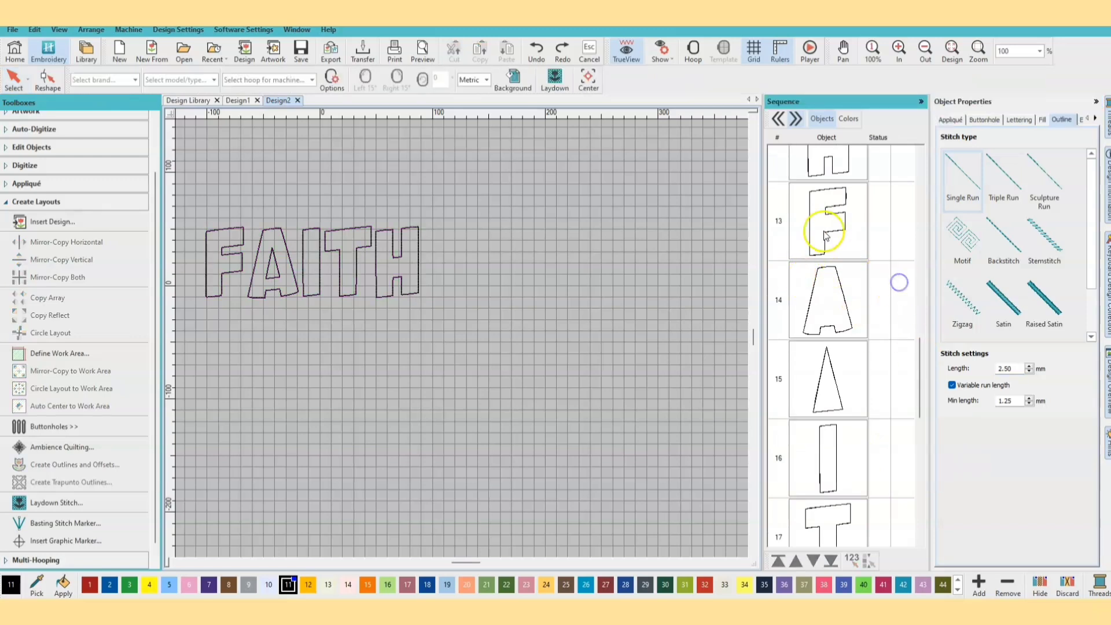
left_click(834, 376, "ctrl")
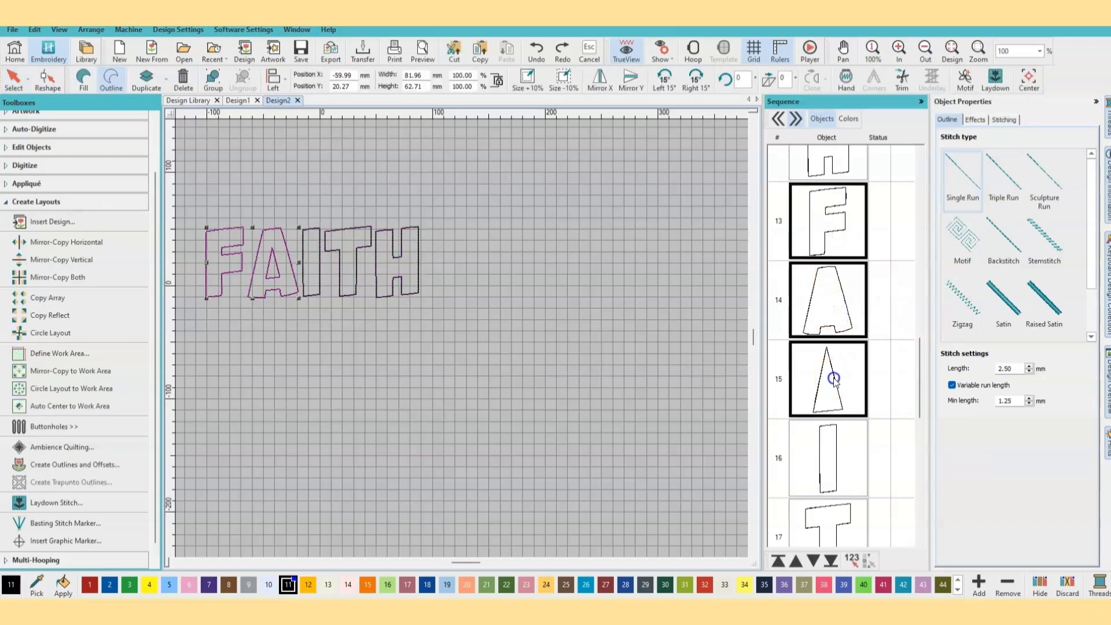
left_click(823, 452, "ctrl")
scroll(833, 454, "down", 1)
scroll(834, 454, "down", 1)
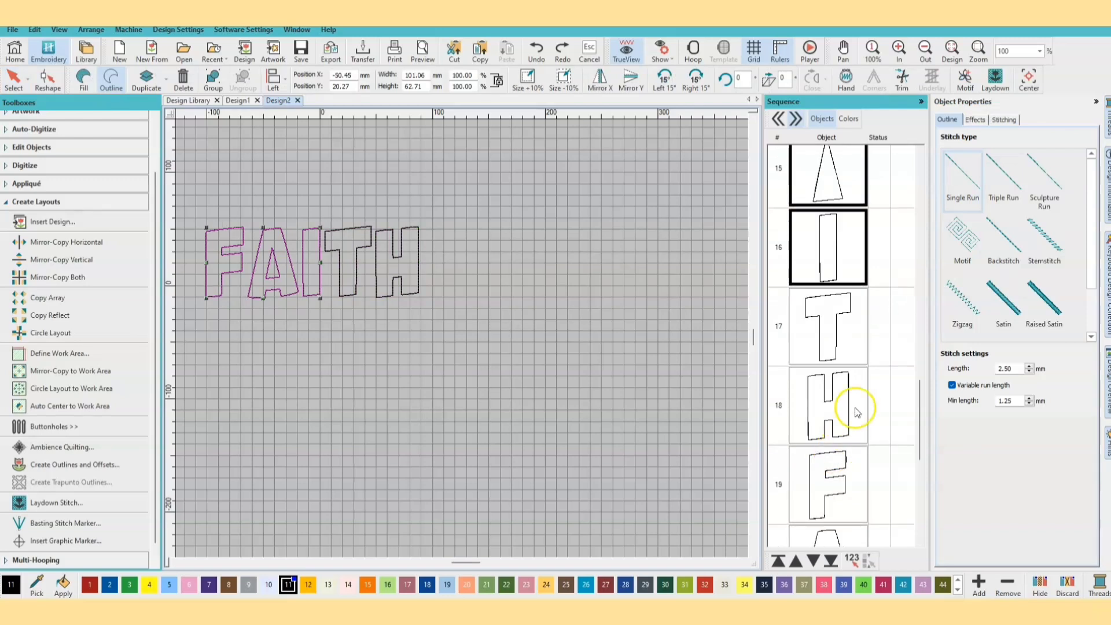
left_click(841, 334, "ctrl")
left_click(845, 398, "ctrl")
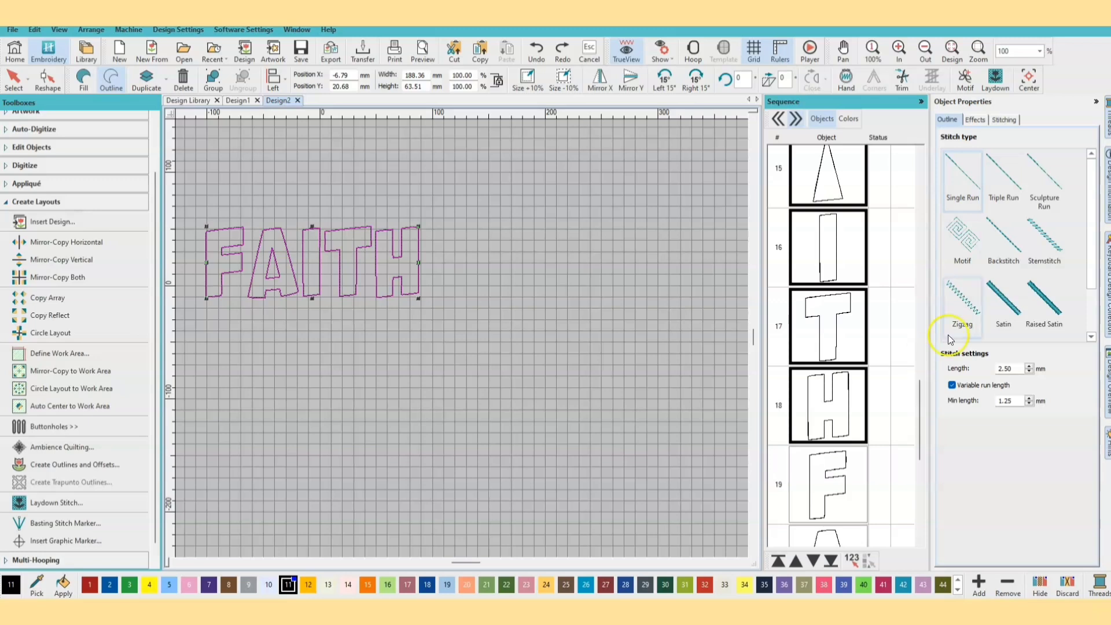
- Convert the selected third set of FAITH outlines to Zigzag stitch and set its spacing to 3.00 mm
left_click(962, 301)
left_click(959, 305)
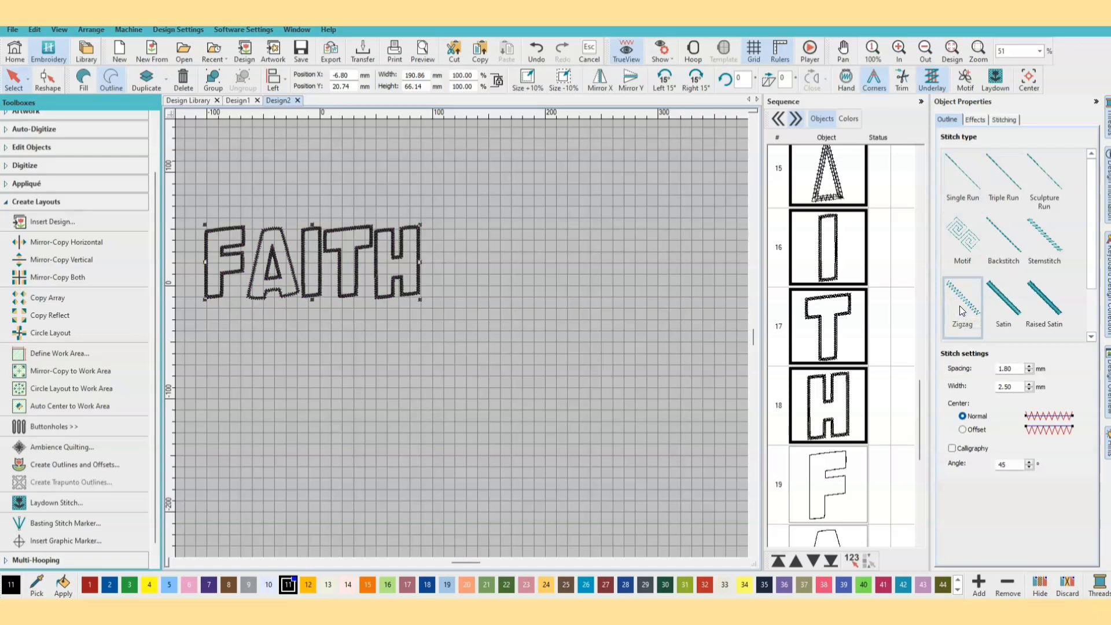
left_click(1015, 369)
left_click_drag(1015, 369, 977, 376)
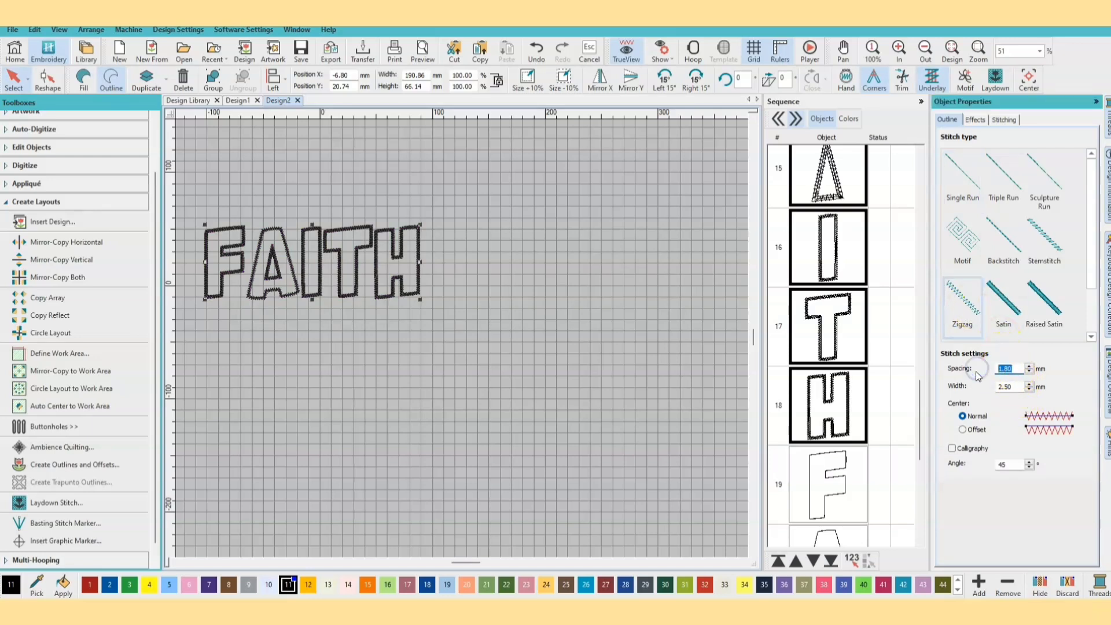
type("3.00")
key("Return")
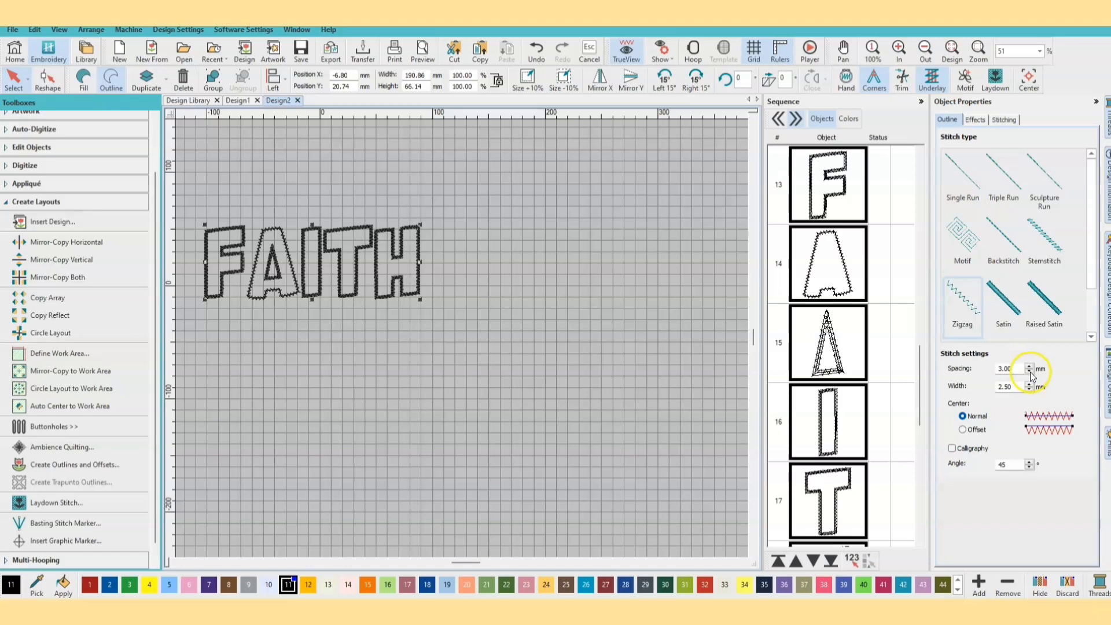
- Set the zigzag width of the third FAITH outline set to 3.50 mm
double_click(1013, 387)
type("3.")
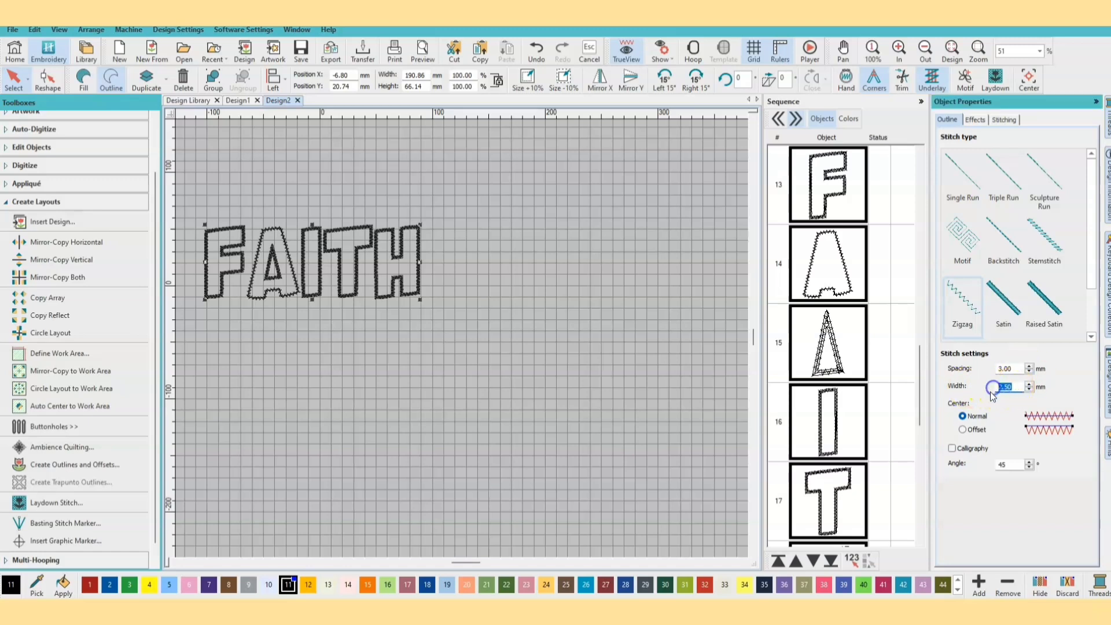
type("5")
key("Return")
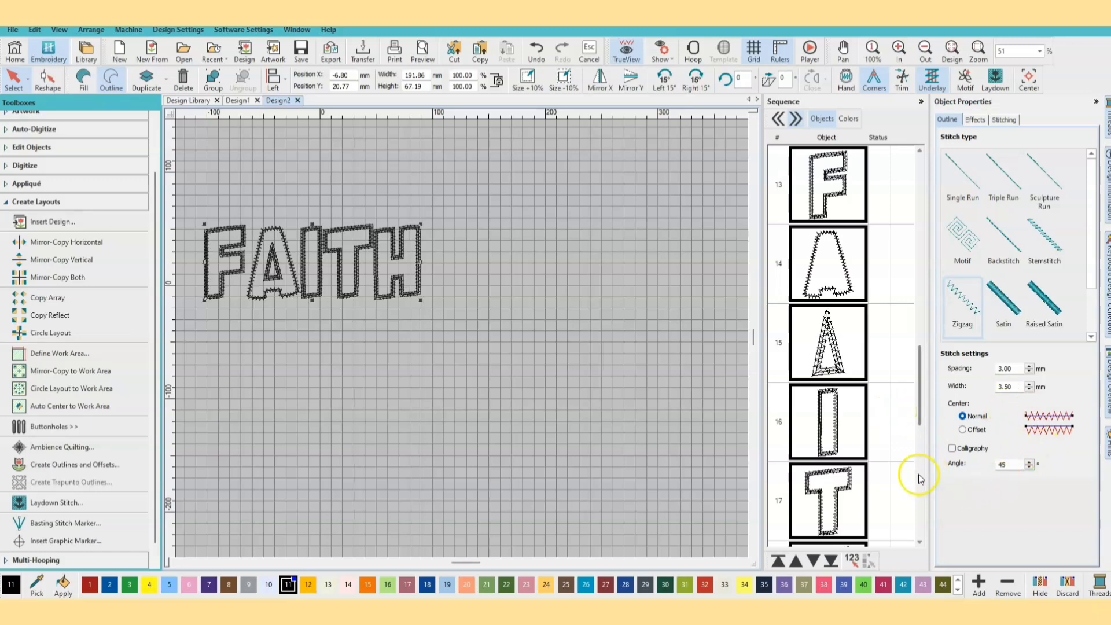
- Select only the fourth set of FAITH outlines, objects 19 to 24 in the sequence
scroll(893, 473, "down", 3)
scroll(893, 473, "down", 3)
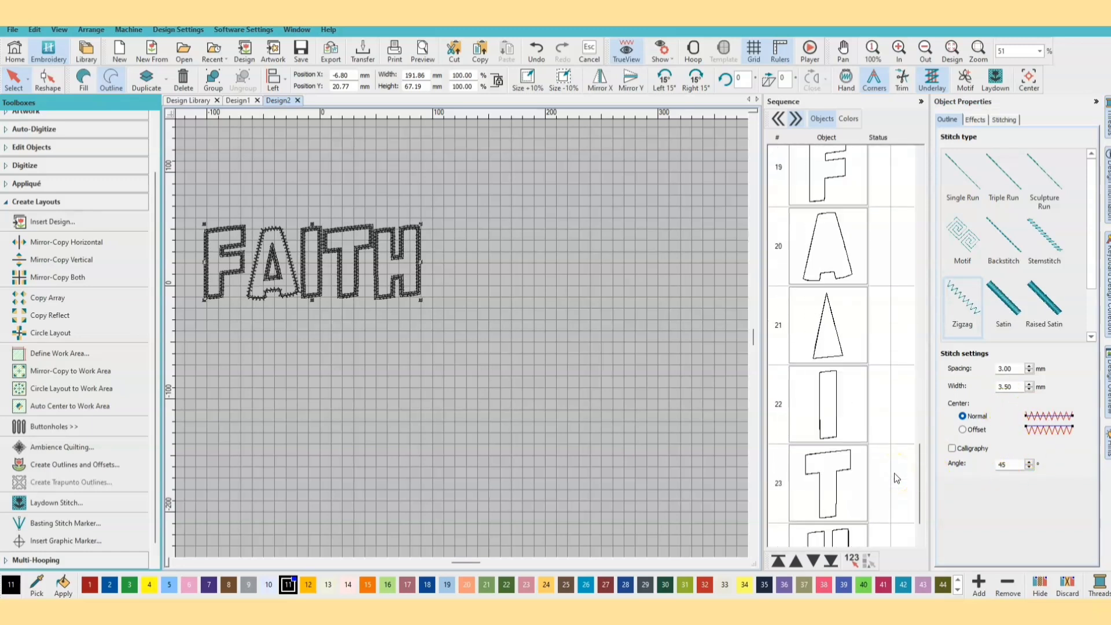
scroll(906, 330, "up", 1)
left_click(905, 268)
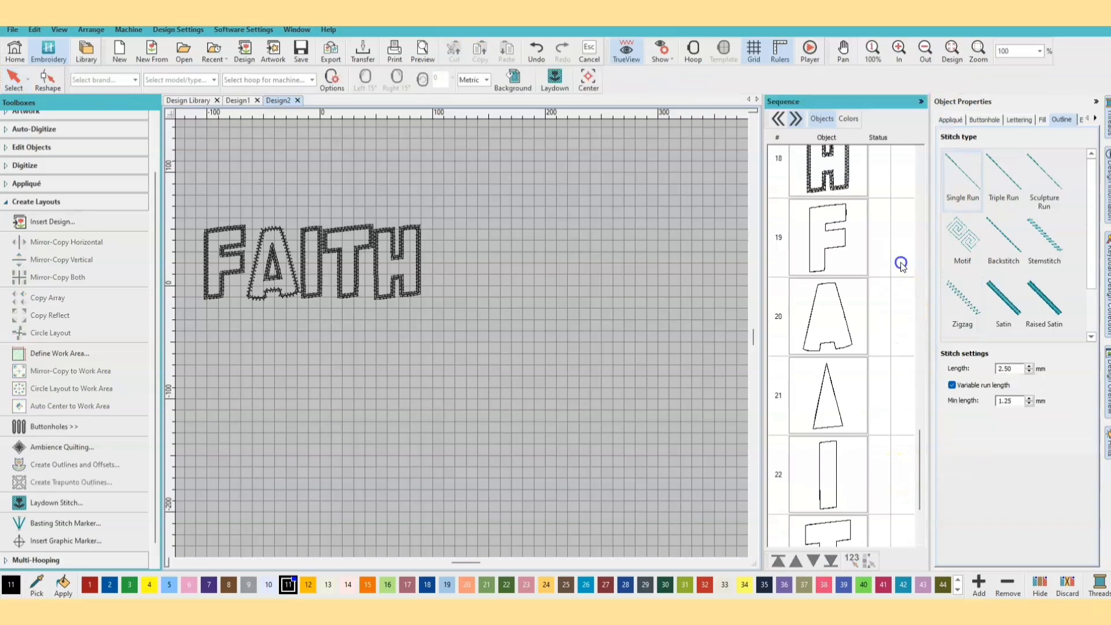
left_click(840, 256)
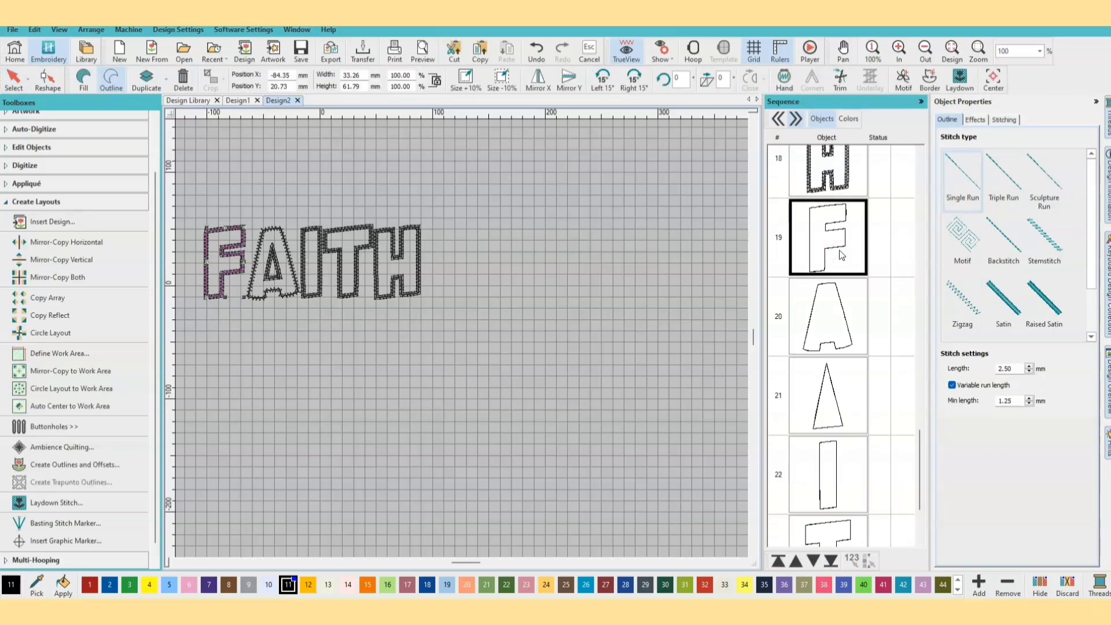
left_click(825, 301, "ctrl")
left_click(839, 375, "ctrl")
scroll(858, 391, "down", 2)
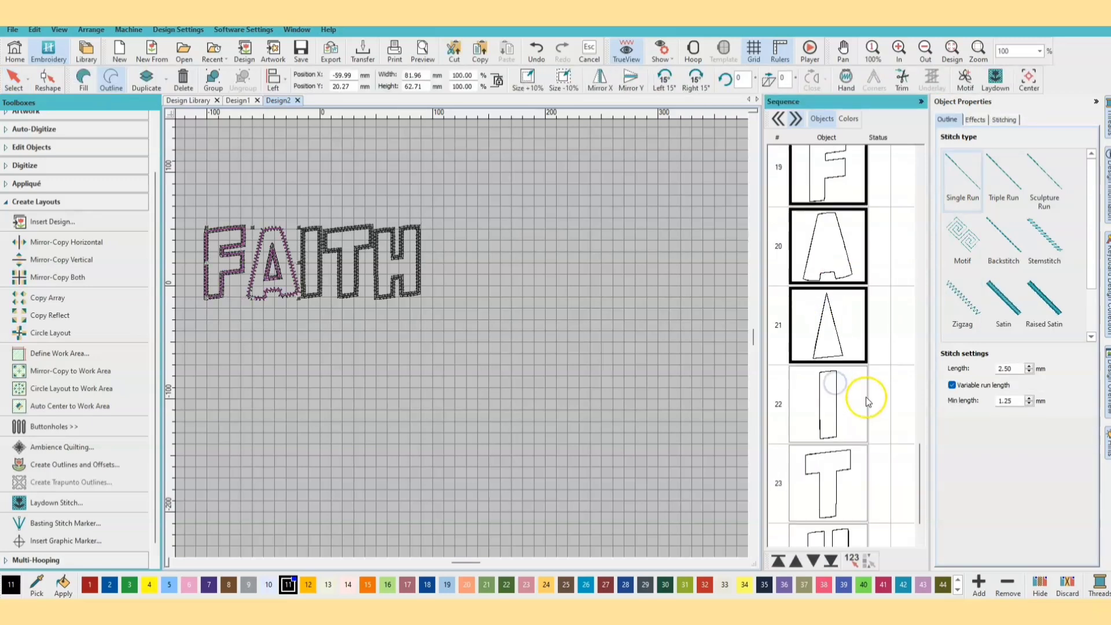
left_click(828, 348, "ctrl")
left_click(834, 386, "ctrl")
left_click(824, 502, "ctrl")
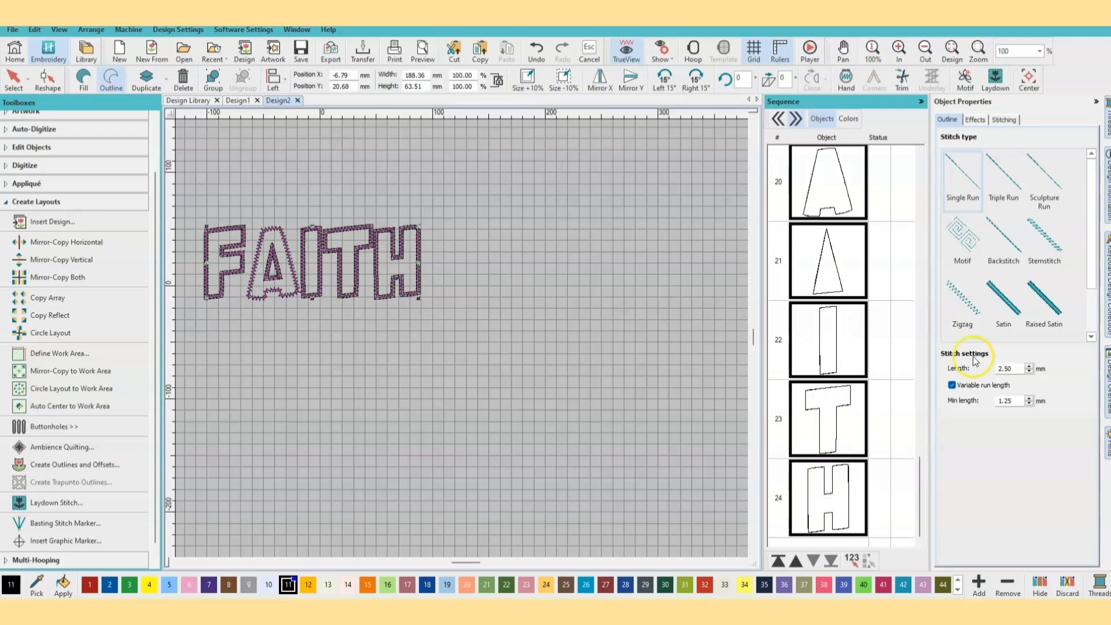
- Convert the fourth set of outlines to Satin stitch with a 4.00 mm width, and deselect it
left_click(1004, 305)
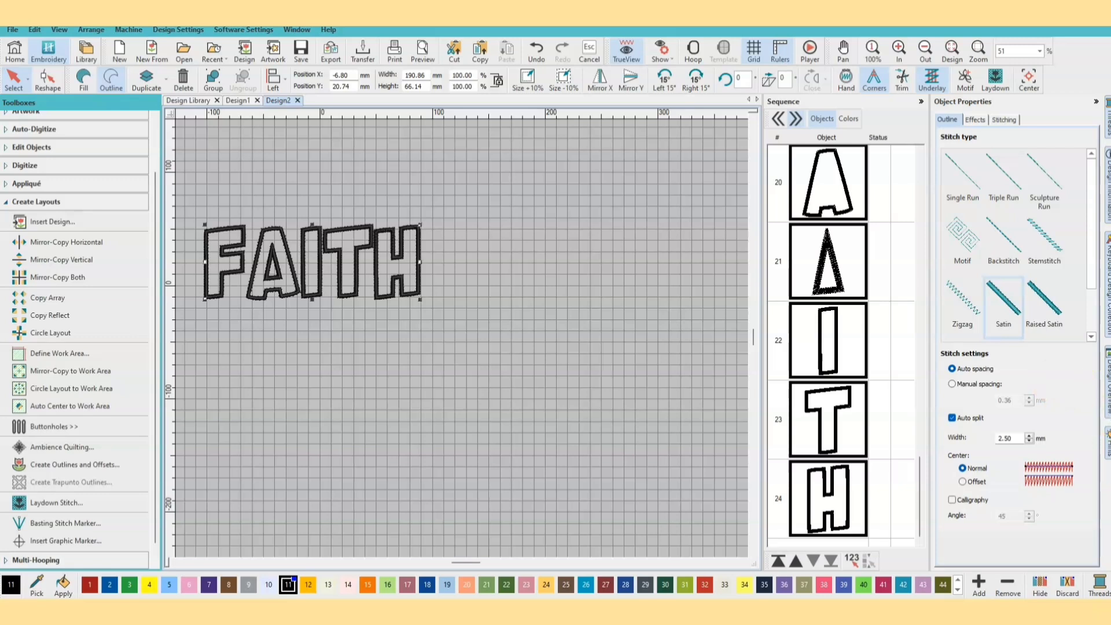
left_click(993, 438)
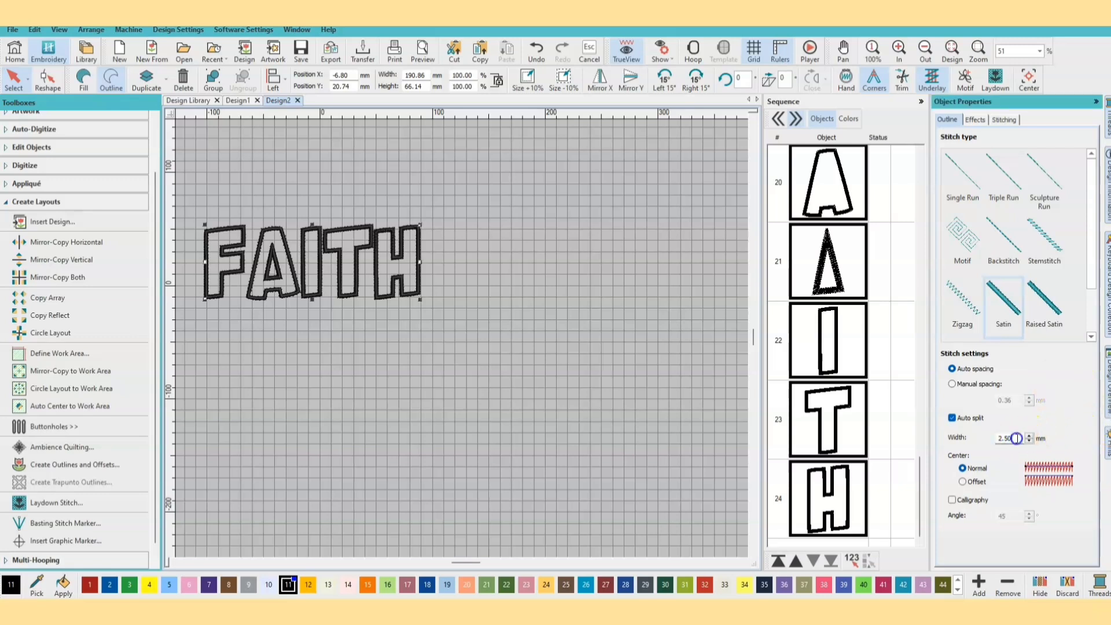
type("4.")
key("Return")
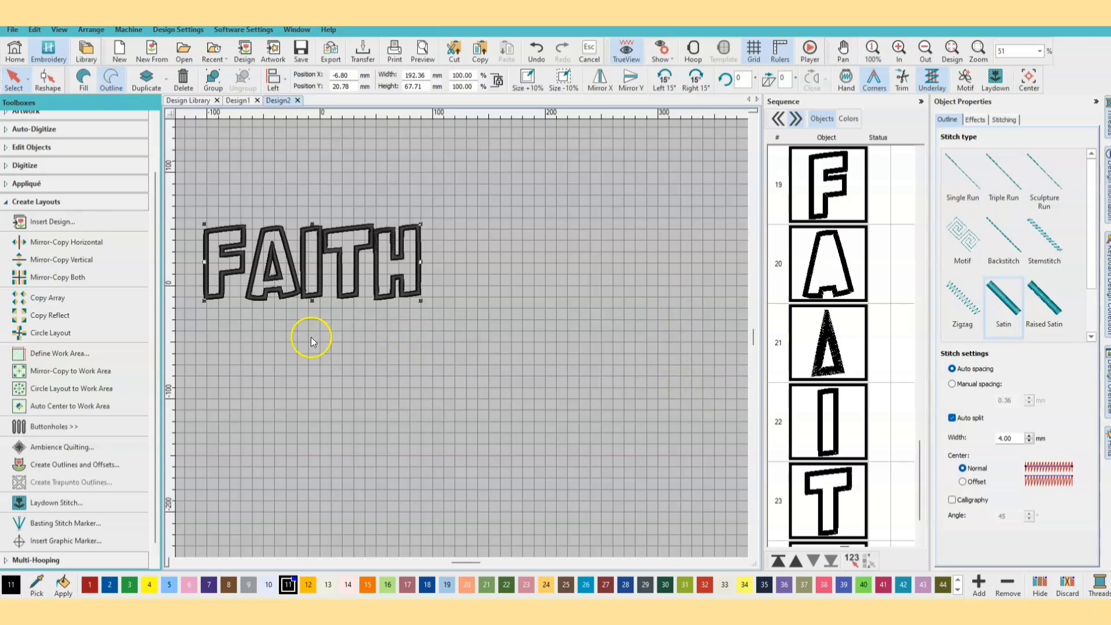
left_click(272, 324)
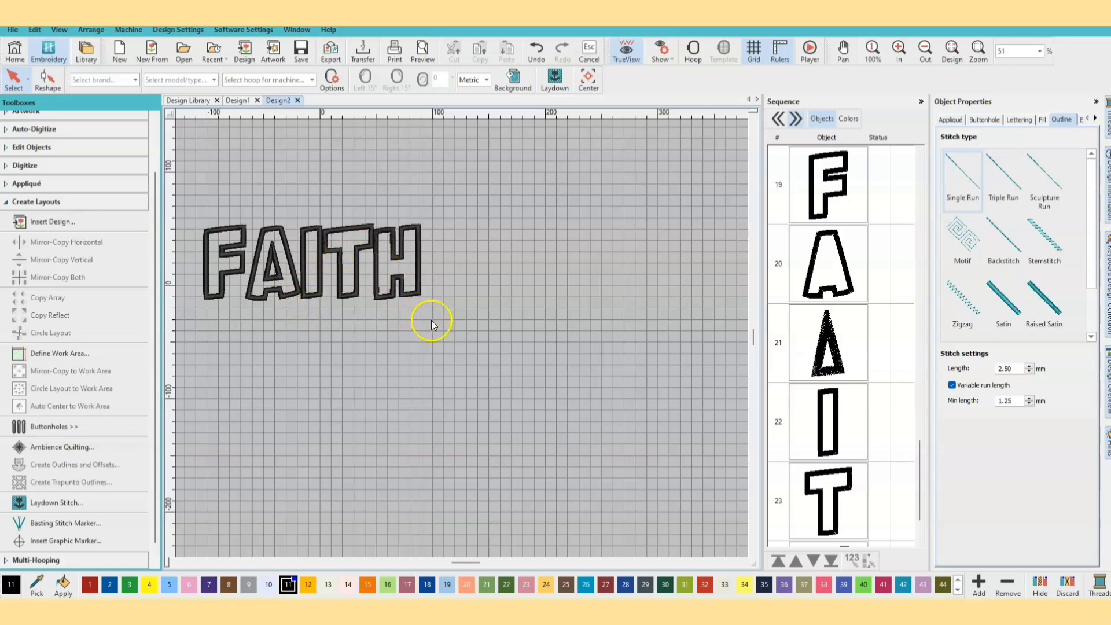
- Select all stacked outlines of the letters I, T and H and move them about 5 mm away from the A
left_click_drag(449, 313, 241, 219)
left_click(447, 318)
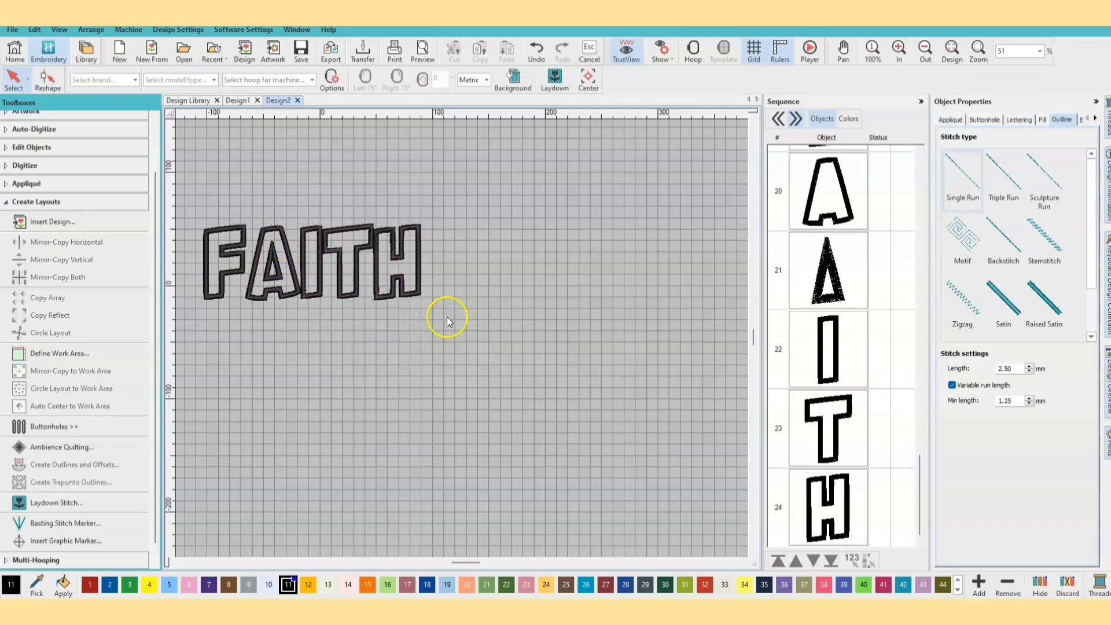
left_click_drag(451, 311, 295, 217)
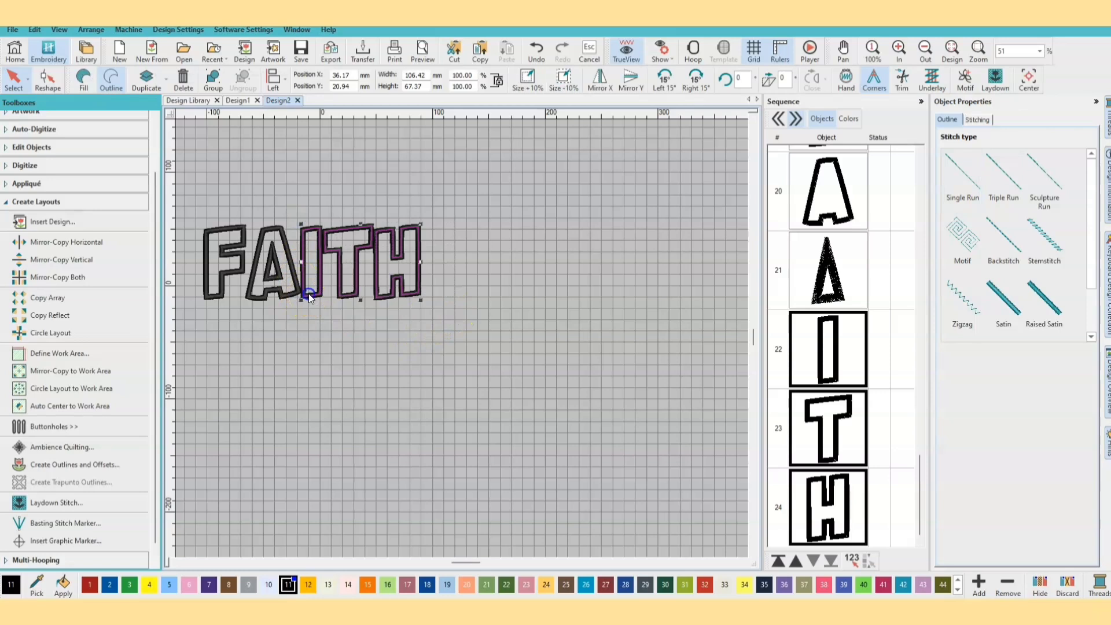
left_click_drag(307, 293, 313, 293)
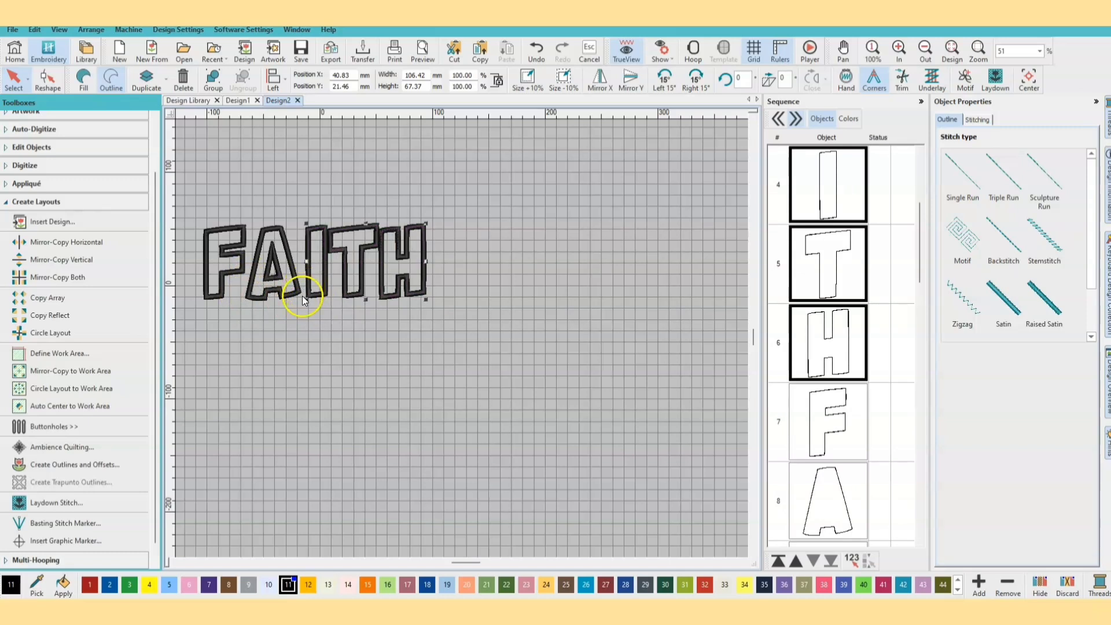
left_click(334, 312)
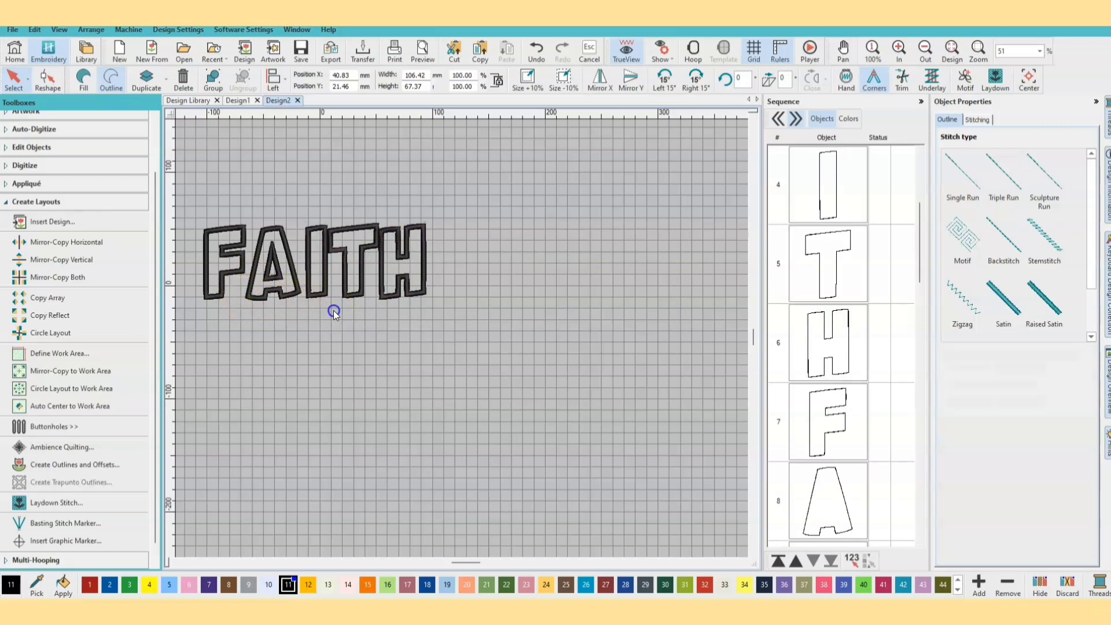
- Select all stacked outlines of T and H together and move them about 5 mm away from the I
left_click_drag(452, 308, 318, 219)
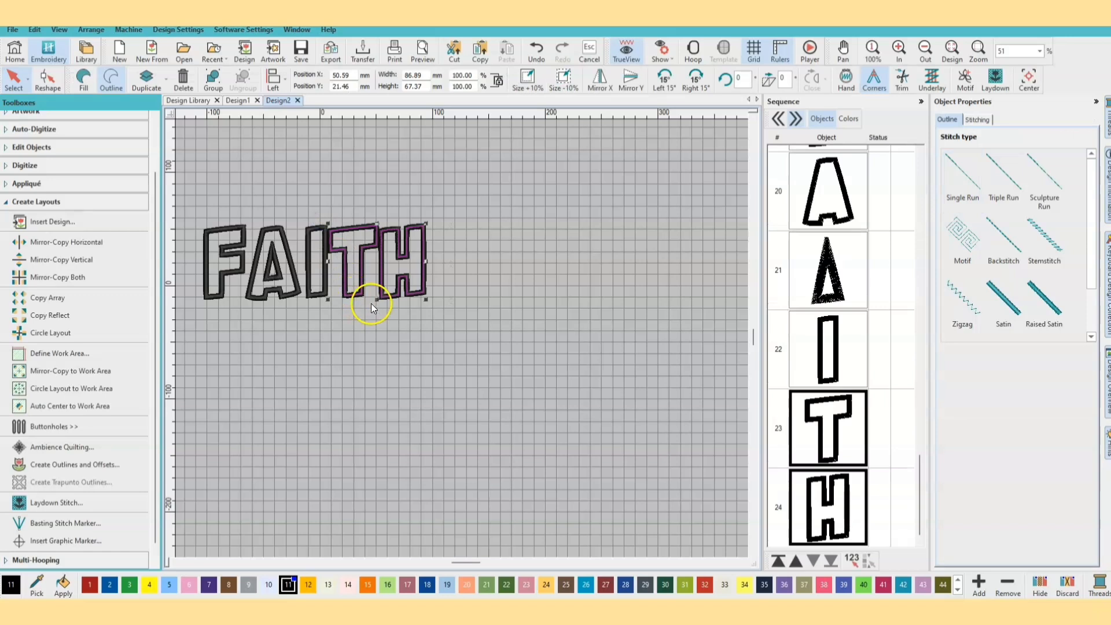
left_click(399, 323)
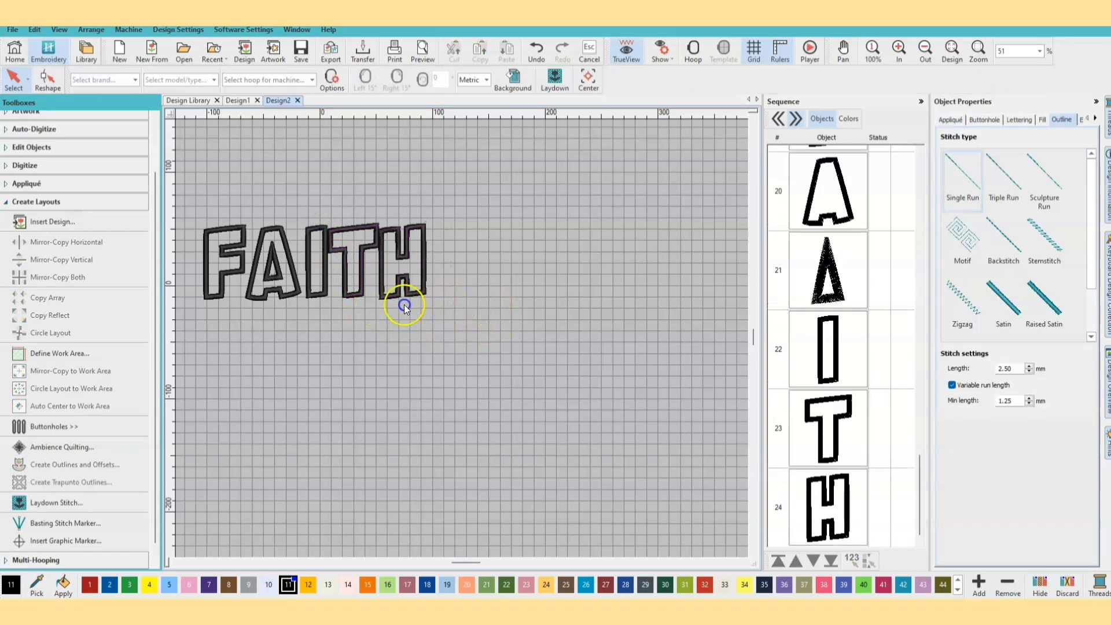
left_click_drag(435, 304, 324, 305)
left_click_drag(322, 240, 319, 220)
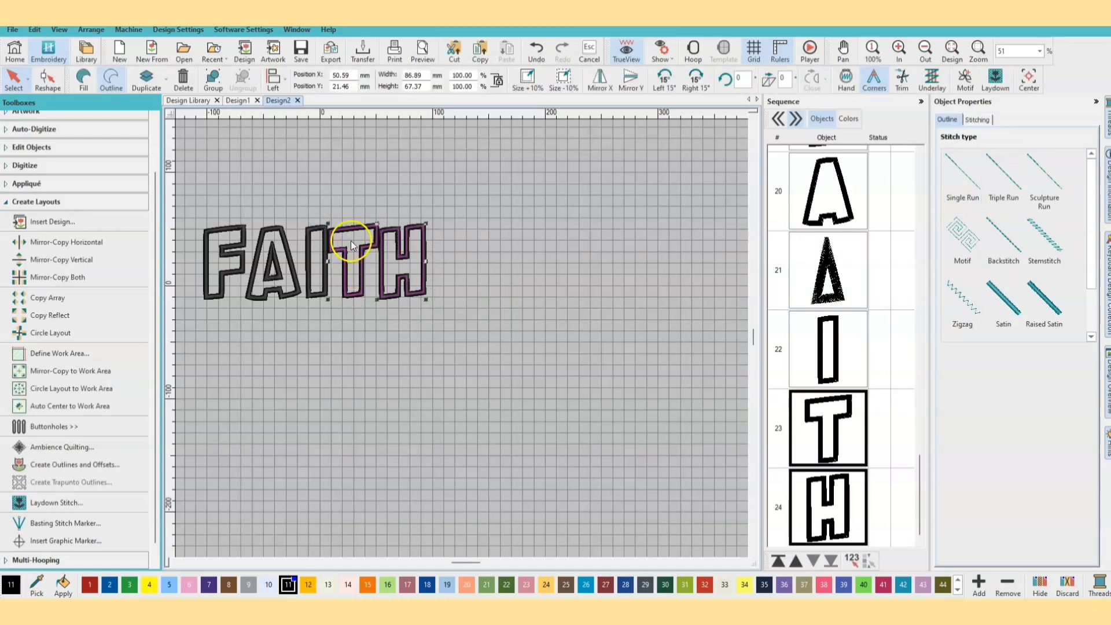
left_click(350, 295)
left_click_drag(349, 296, 354, 296)
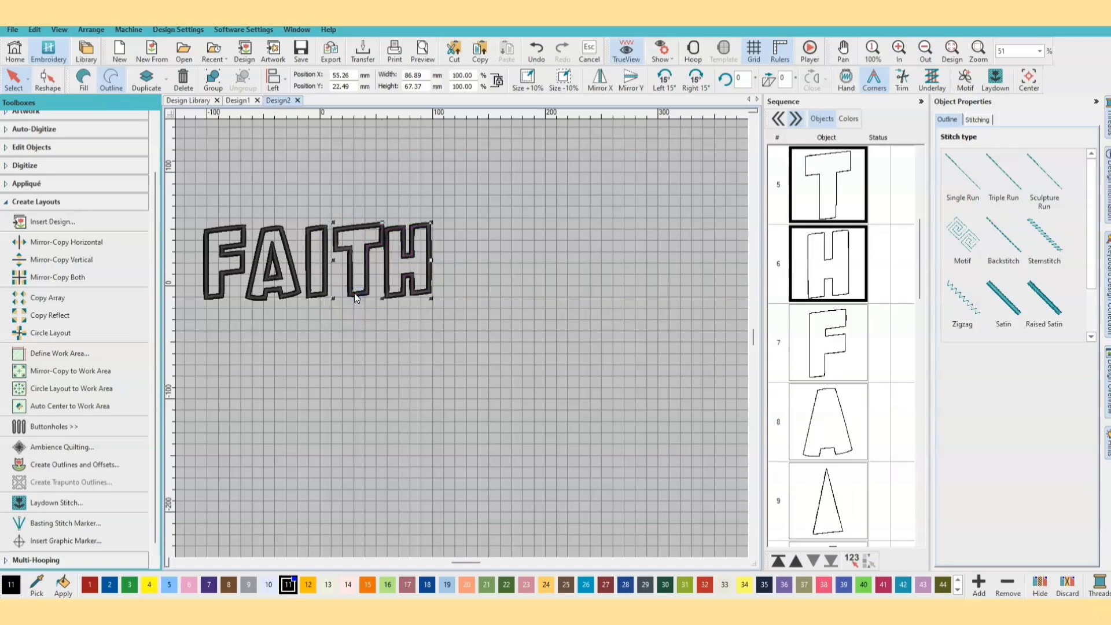
left_click(367, 315)
- Select all stacked outlines of the letter H, move them about 4 mm away from the T, and deselect
left_click_drag(455, 315, 379, 218)
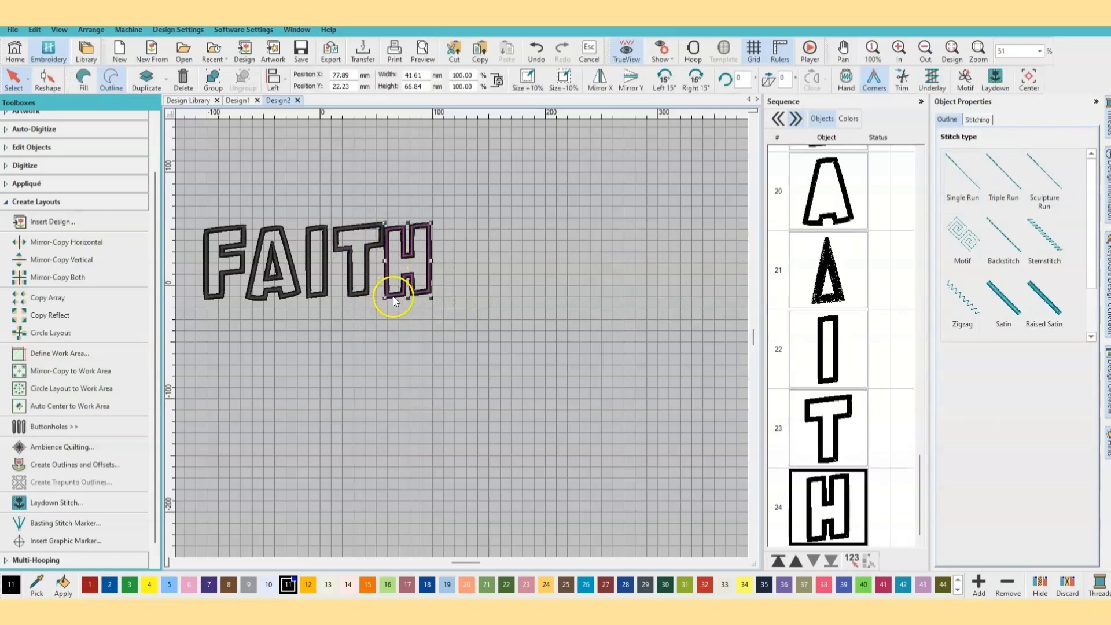
left_click_drag(393, 300, 398, 299)
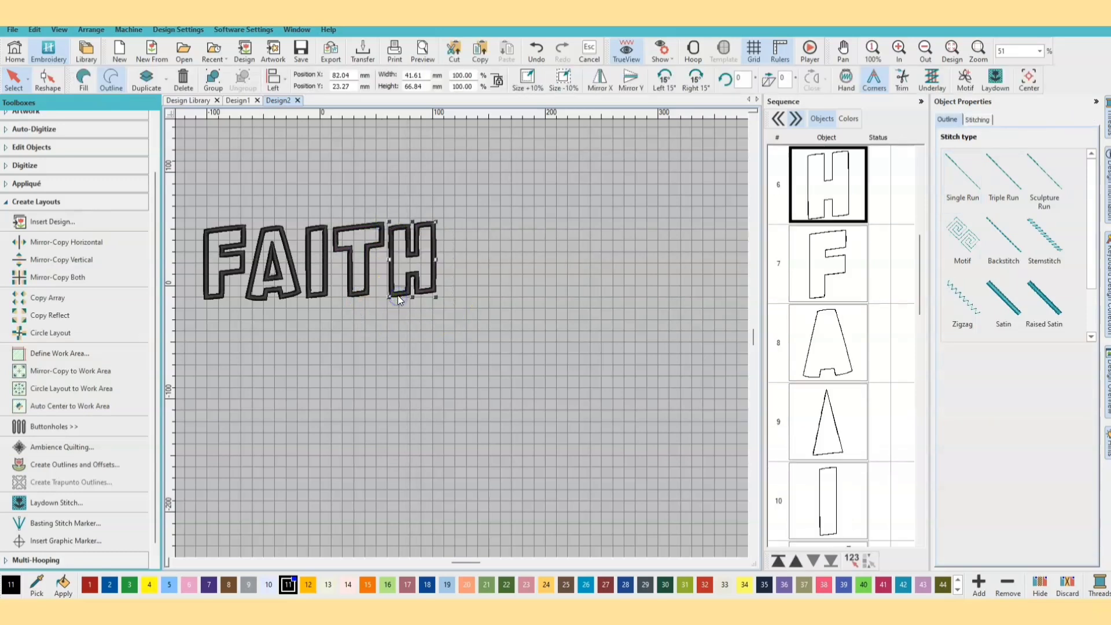
left_click(415, 331)
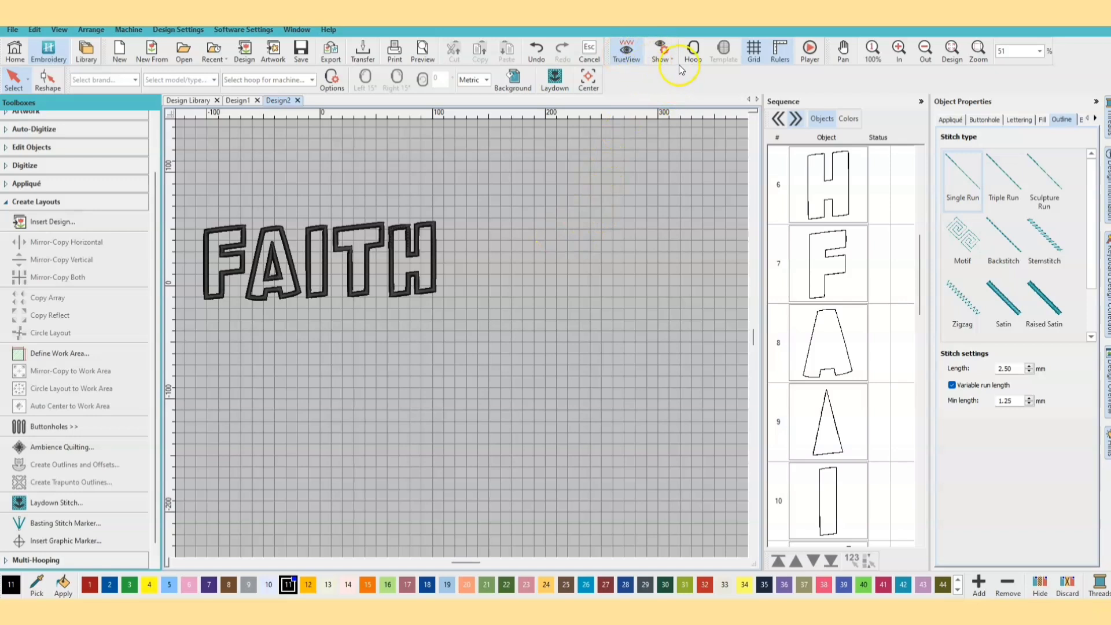
- Simulate the stitch-out of the whole FAITH design with playback sped up to 222300 s/m, and examine the stitched lettering closer
left_click(809, 56)
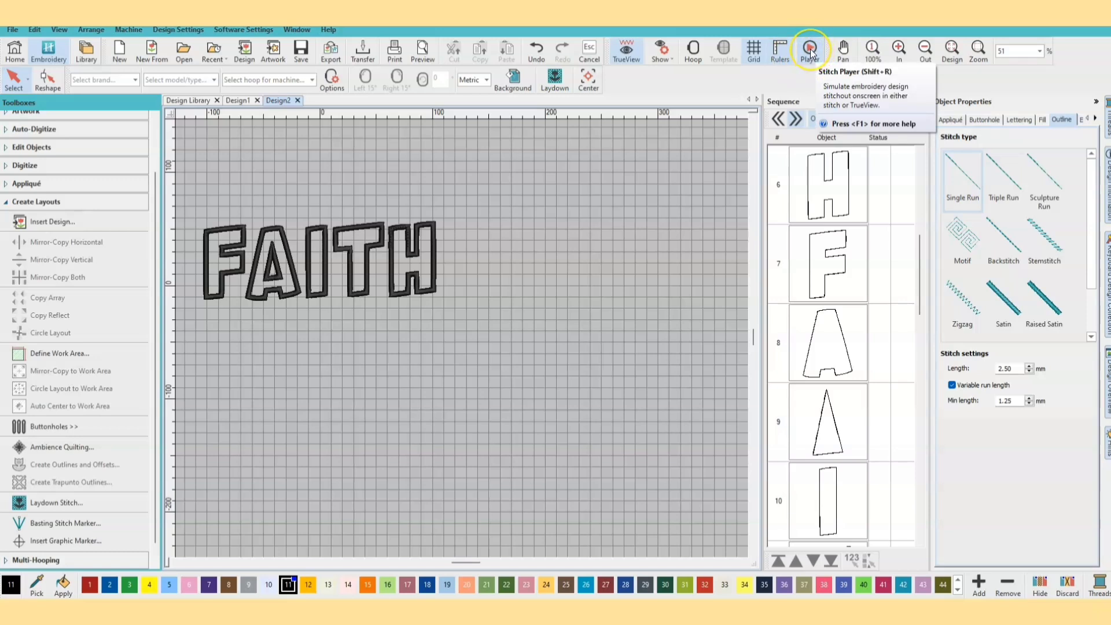
left_click(812, 54)
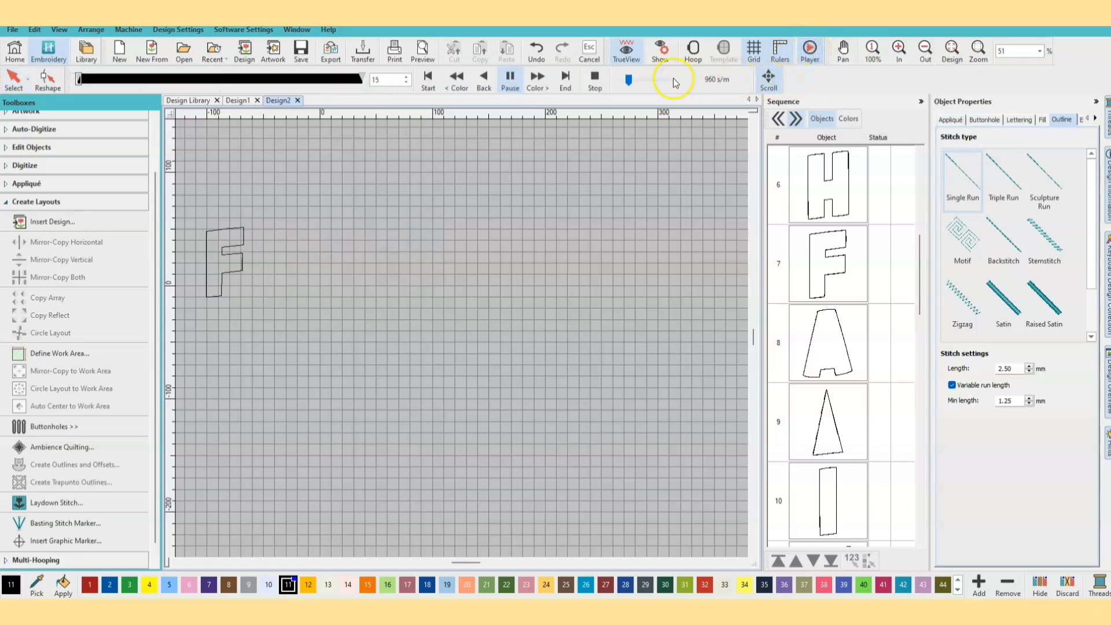
left_click_drag(630, 87, 675, 82)
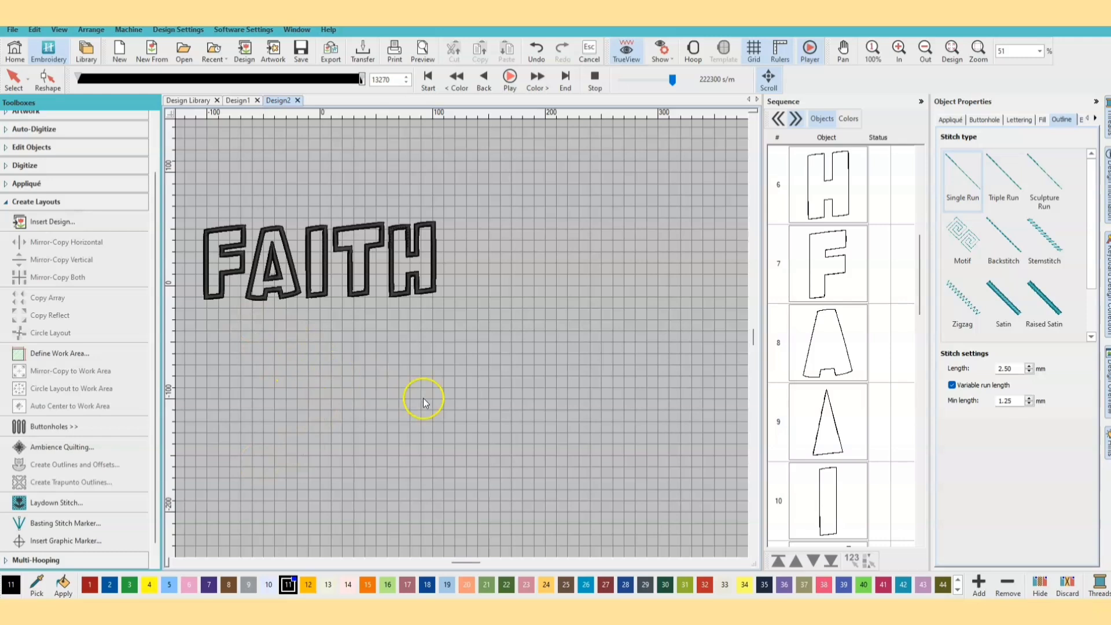
scroll(433, 403, "up", 1)
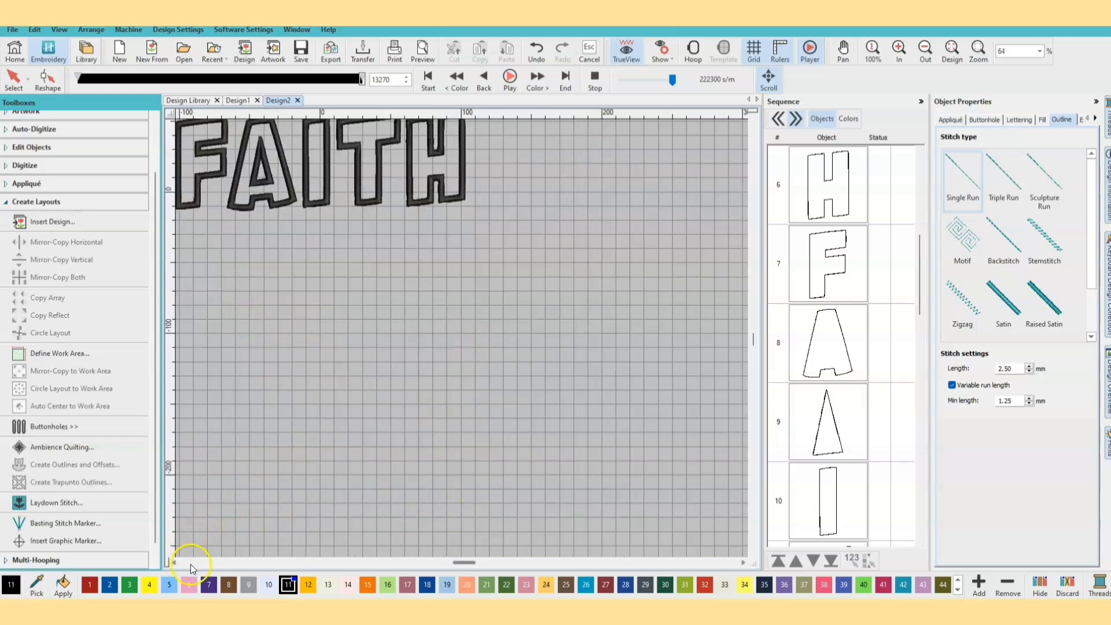
left_click(173, 563)
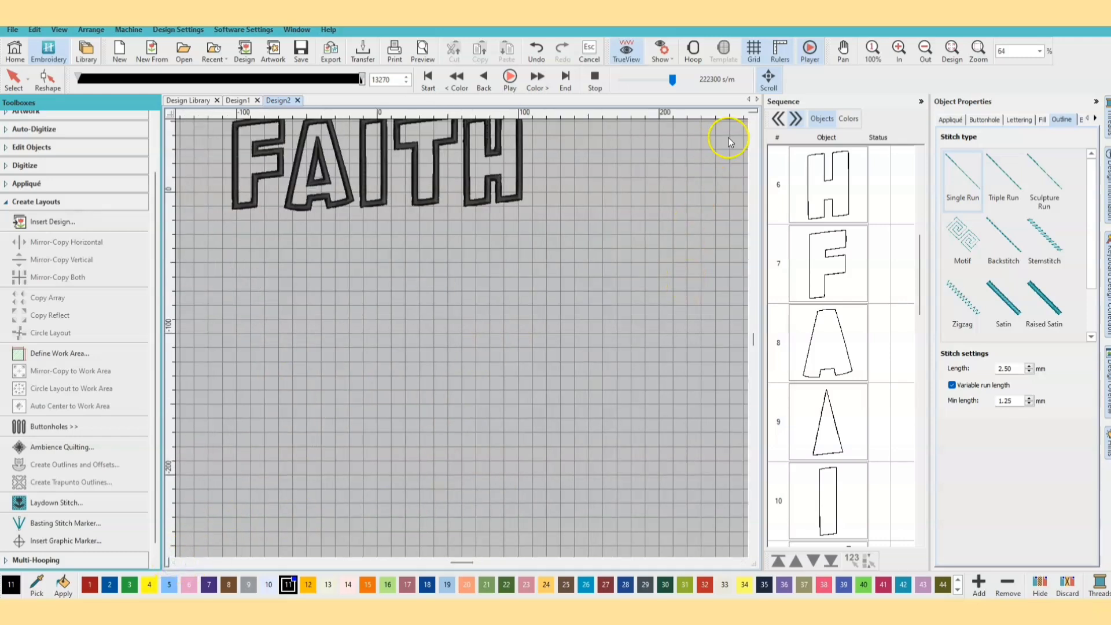
left_click(757, 120)
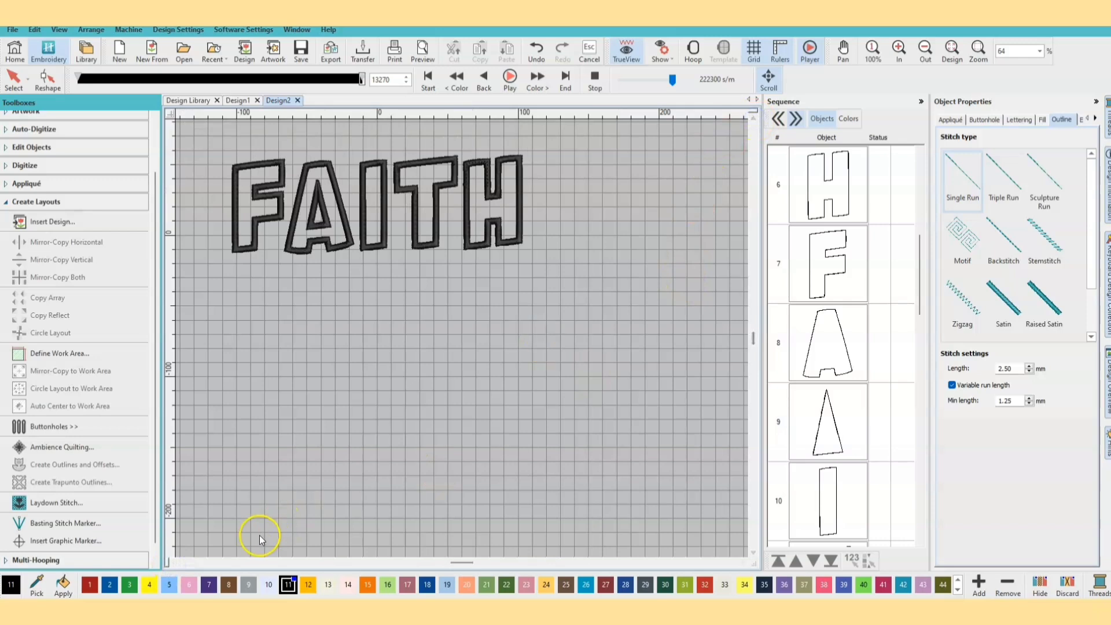
left_click(173, 563)
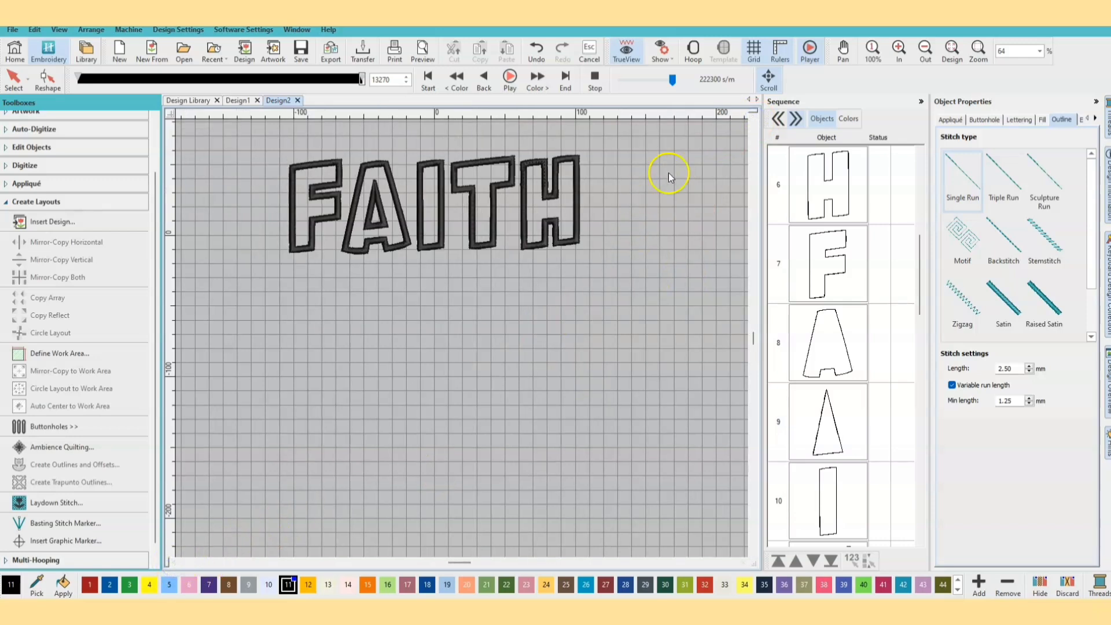
left_click(753, 119)
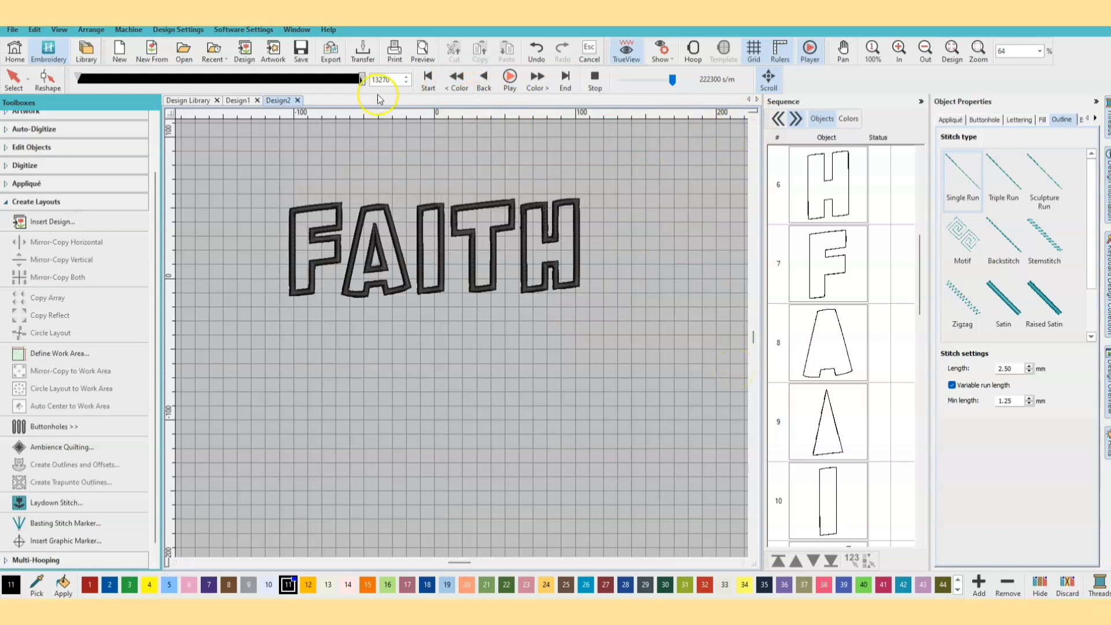
- Save the FAITH design as "Faith Applique" in EMB format in the "Hatch - I created it" folder
left_click(302, 52)
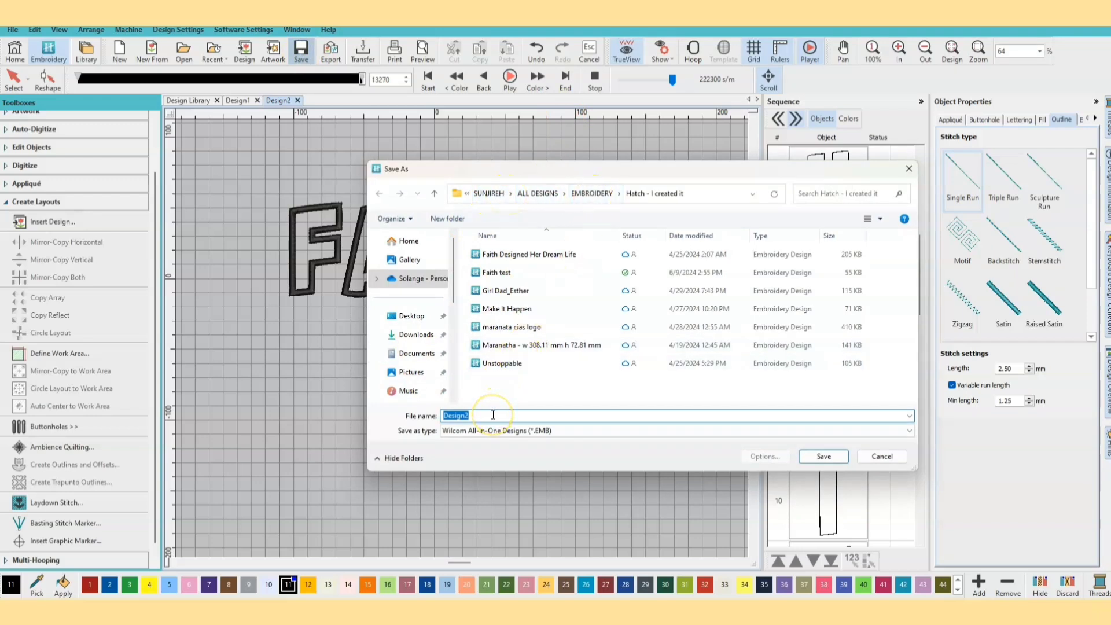
type("Faith")
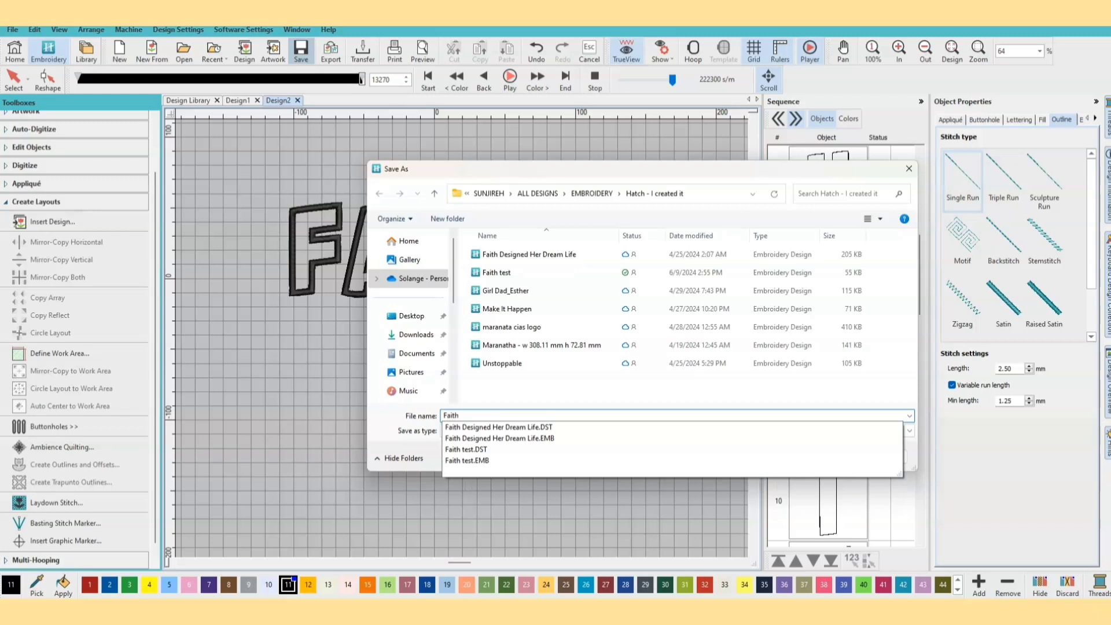
type(" A")
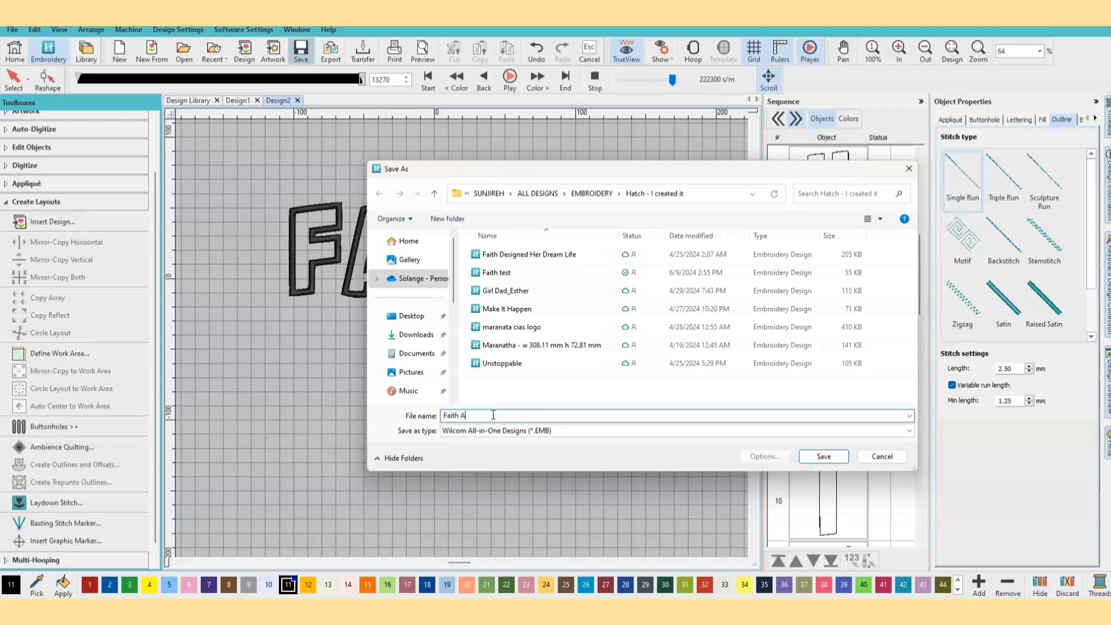
type("pplique")
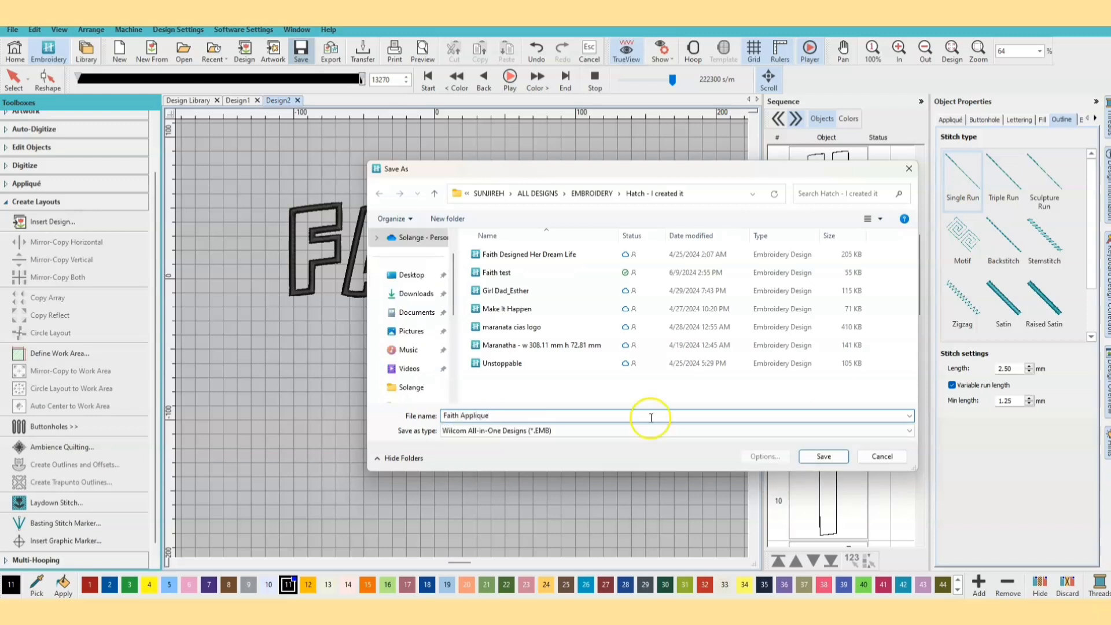
left_click(829, 458)
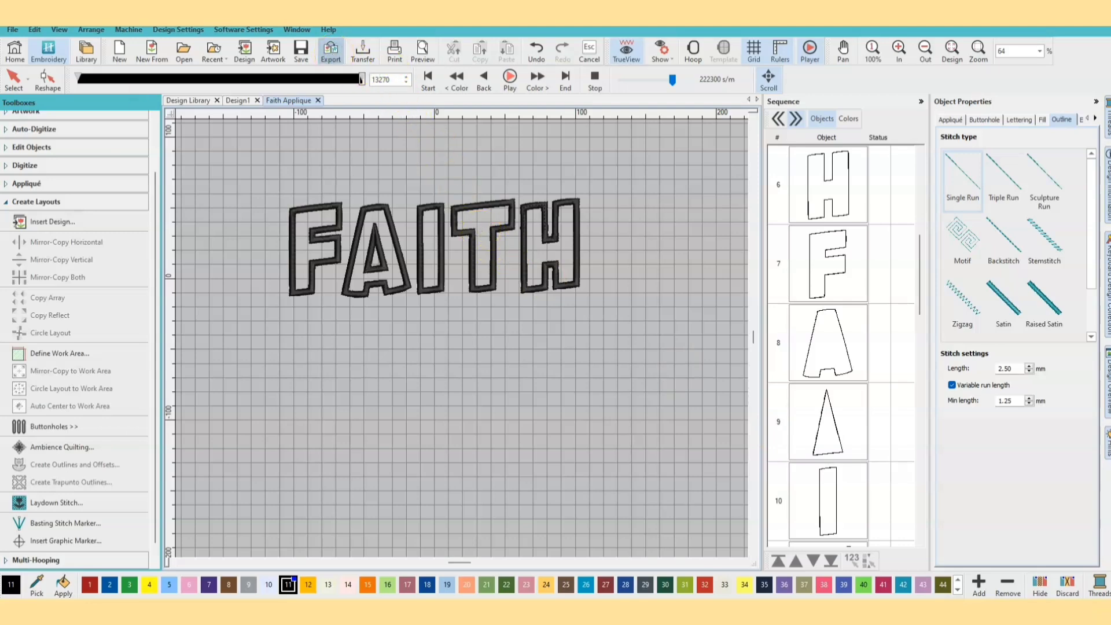
- Export the design as a Tajima (*.DST) machine file named "Faith Applique" in the same folder
left_click(331, 51)
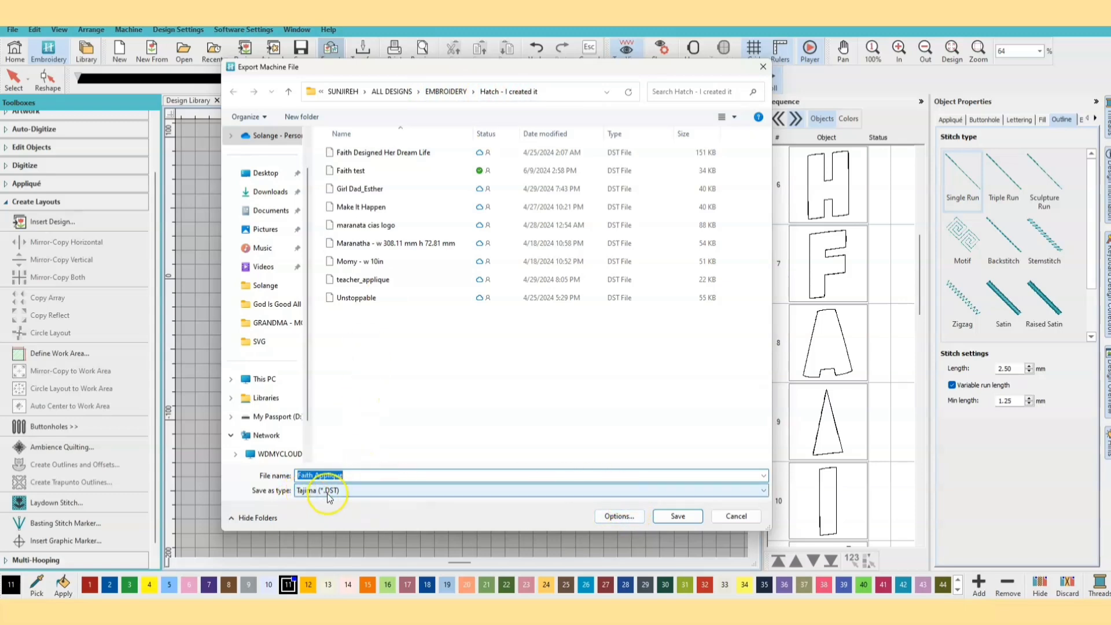
left_click(763, 490)
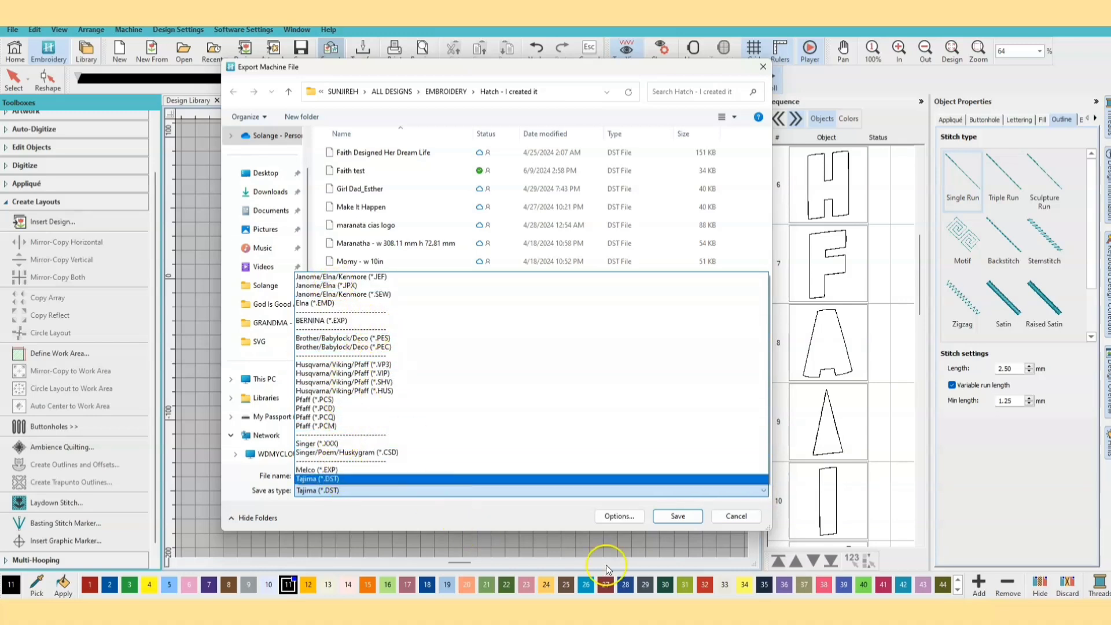
left_click(680, 517)
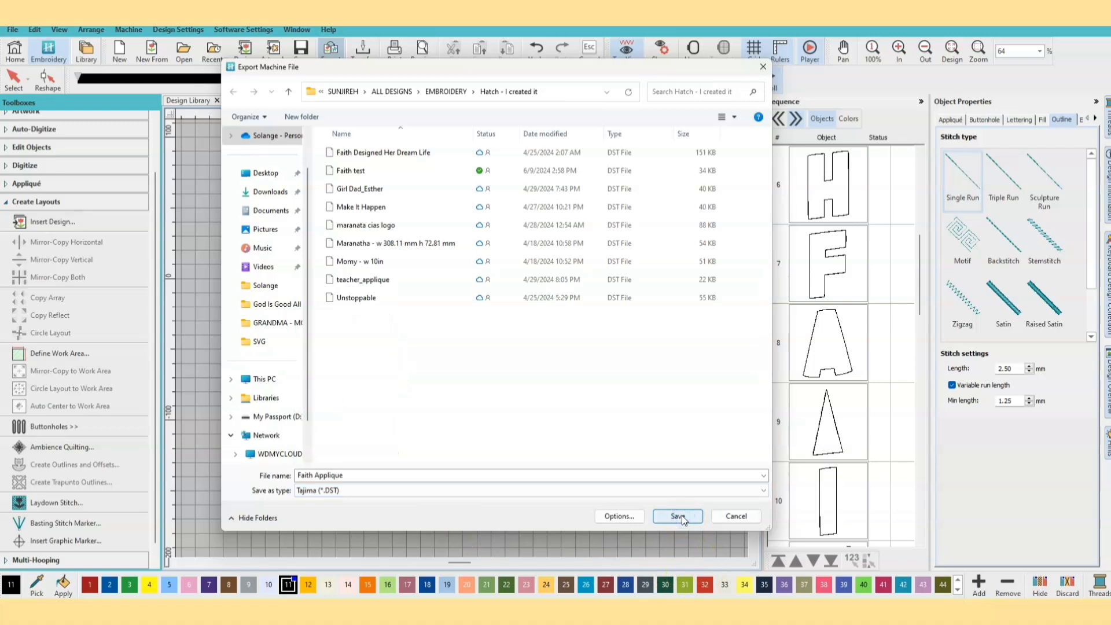
left_click(682, 520)
left_click(677, 520)
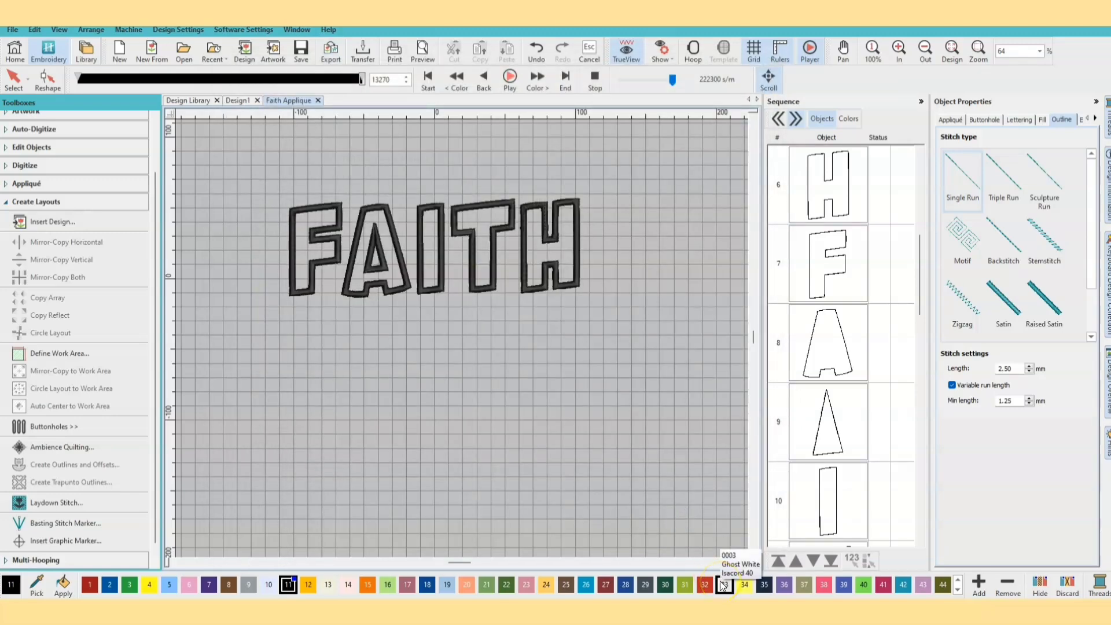